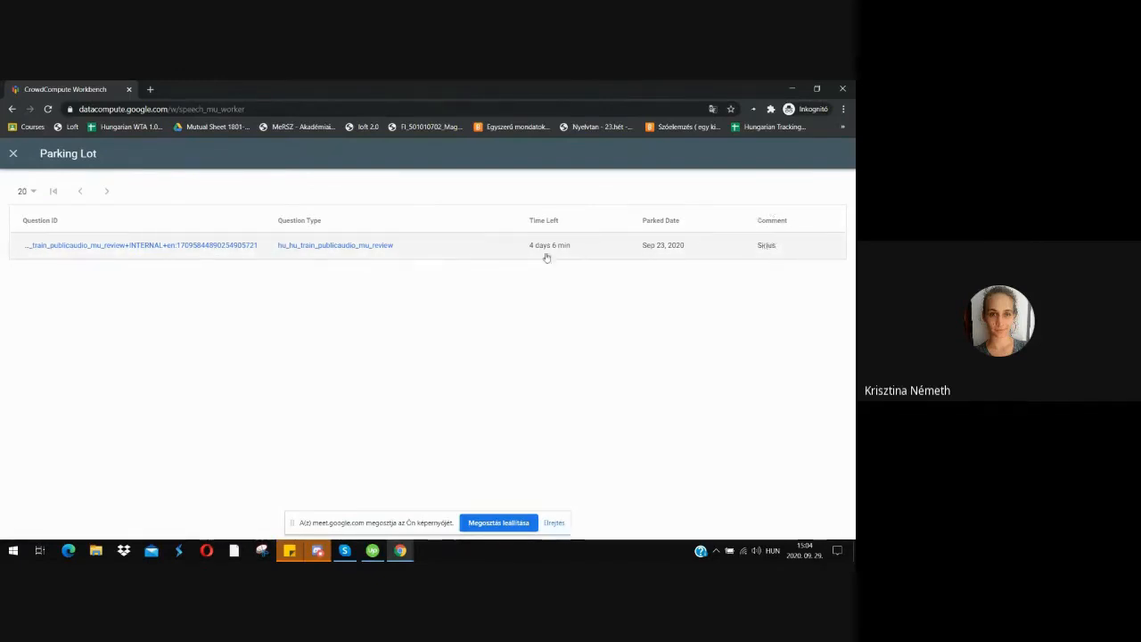
Open the parked hu_hu_train_publicaudio_mu_review question, giving up the question currently in progress
left_click(213, 253)
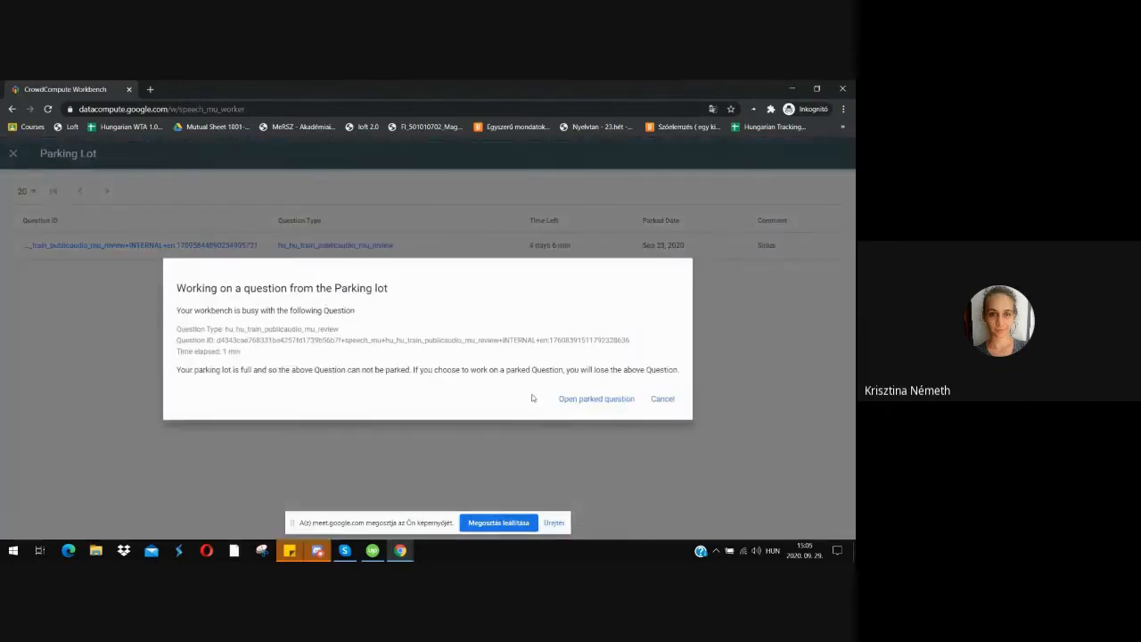
left_click(606, 402)
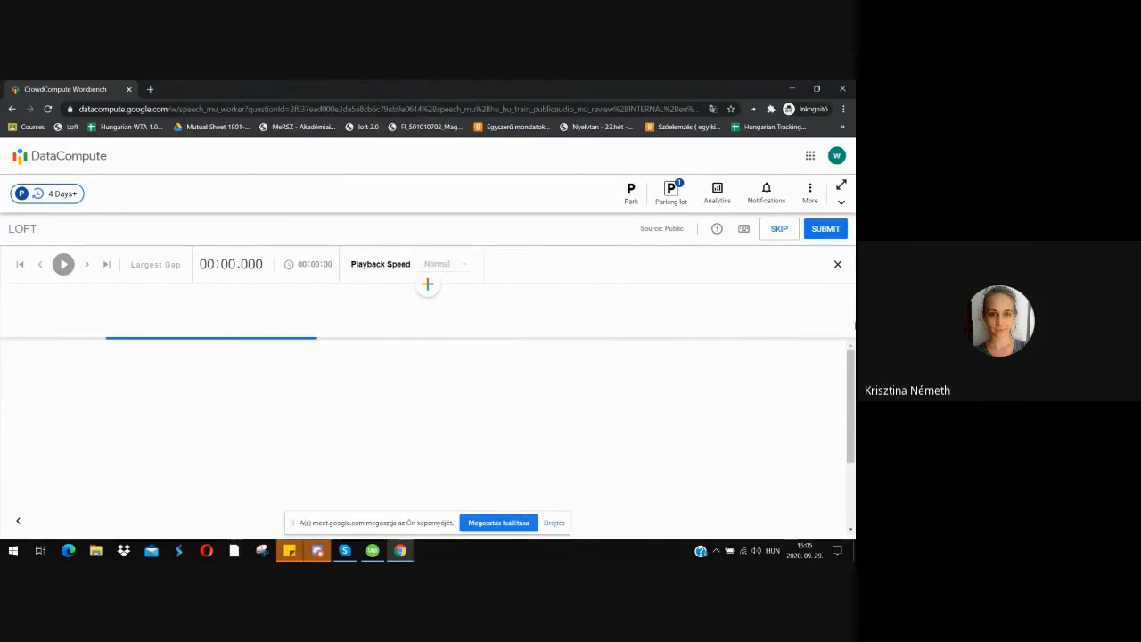
left_click(79, 195)
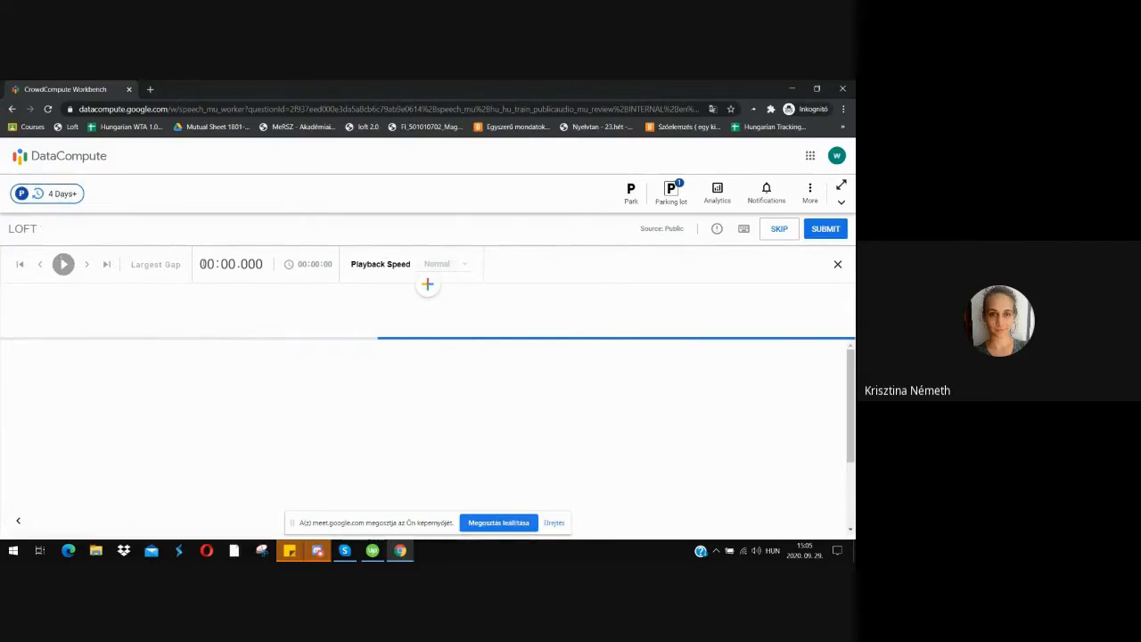
left_click_drag(265, 264, 218, 257)
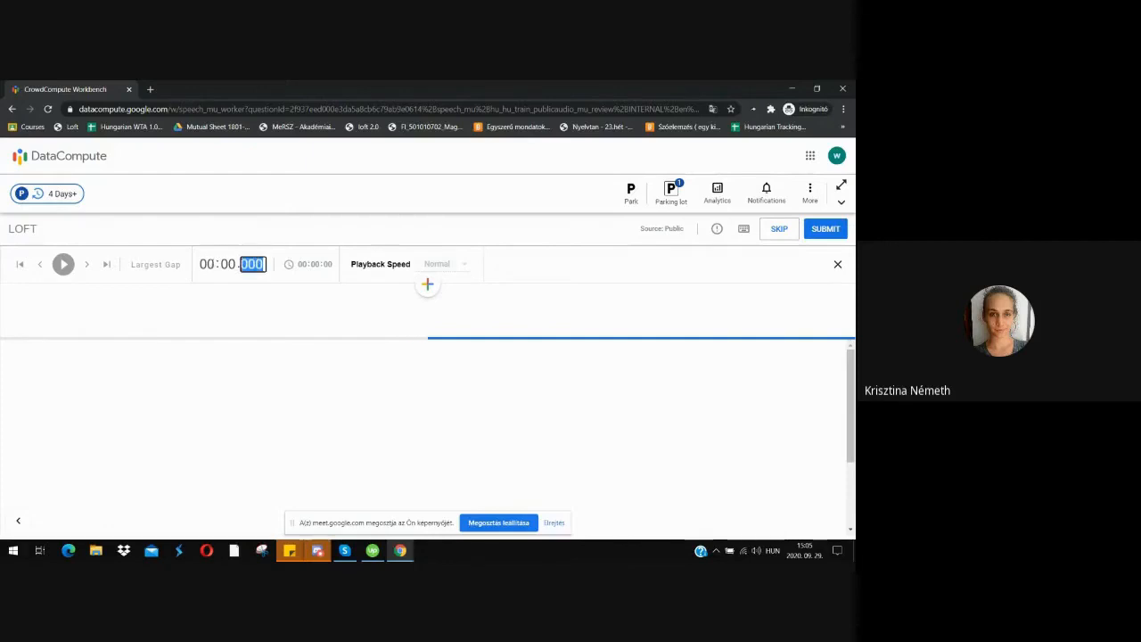
left_click(214, 246)
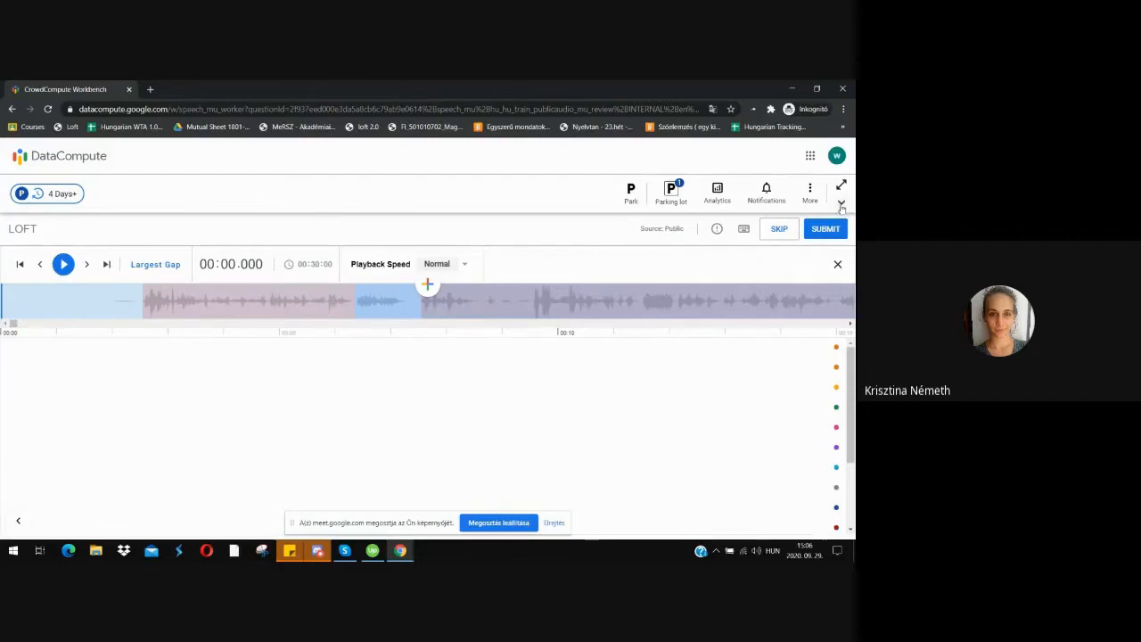
Copy the question ID from the question's details and close the details
left_click(841, 203)
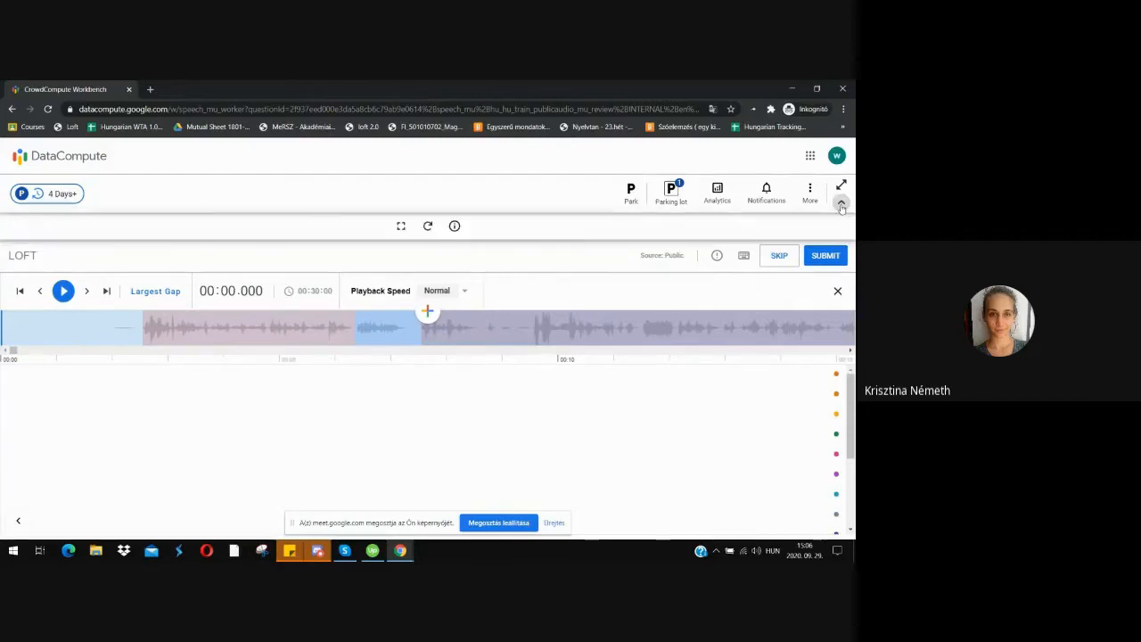
left_click(454, 226)
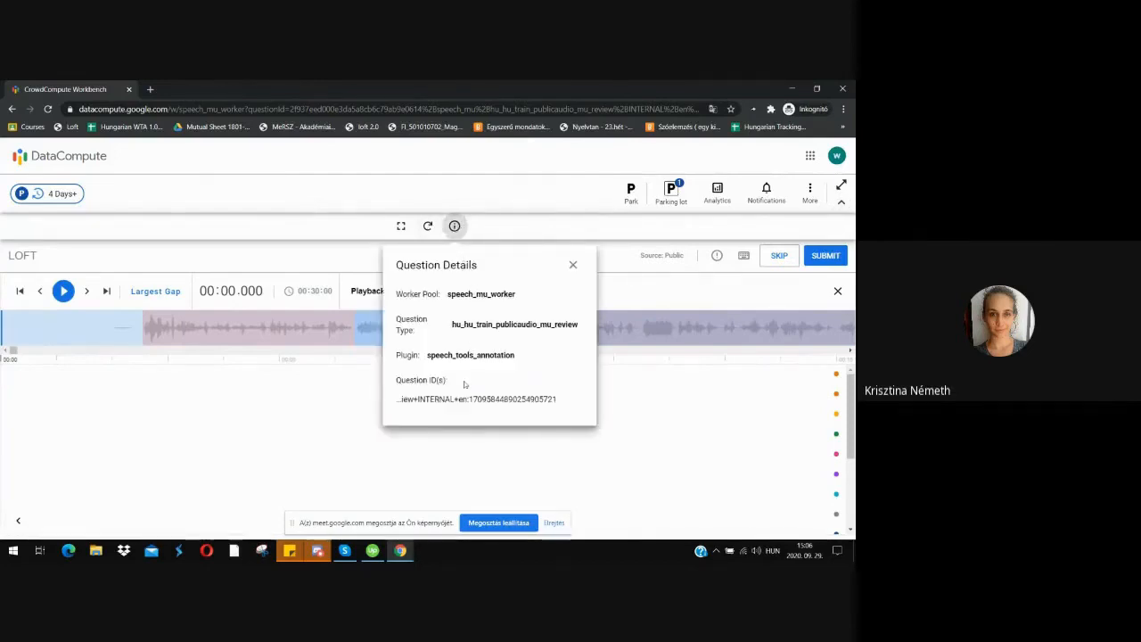
left_click_drag(402, 399, 499, 398)
left_click(570, 399)
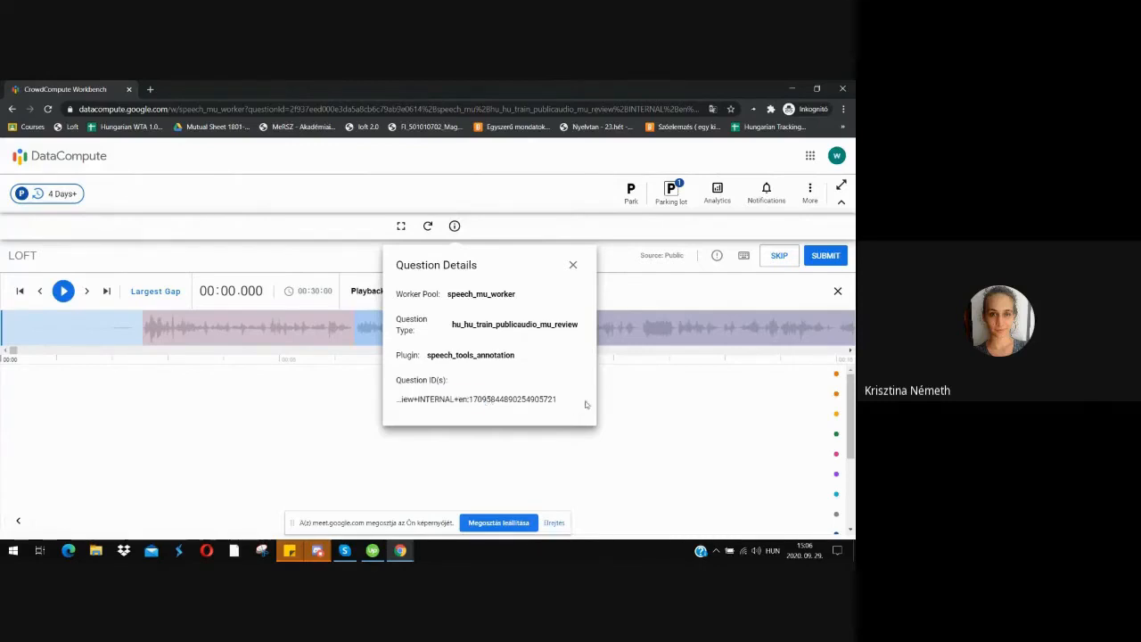
left_click(569, 400)
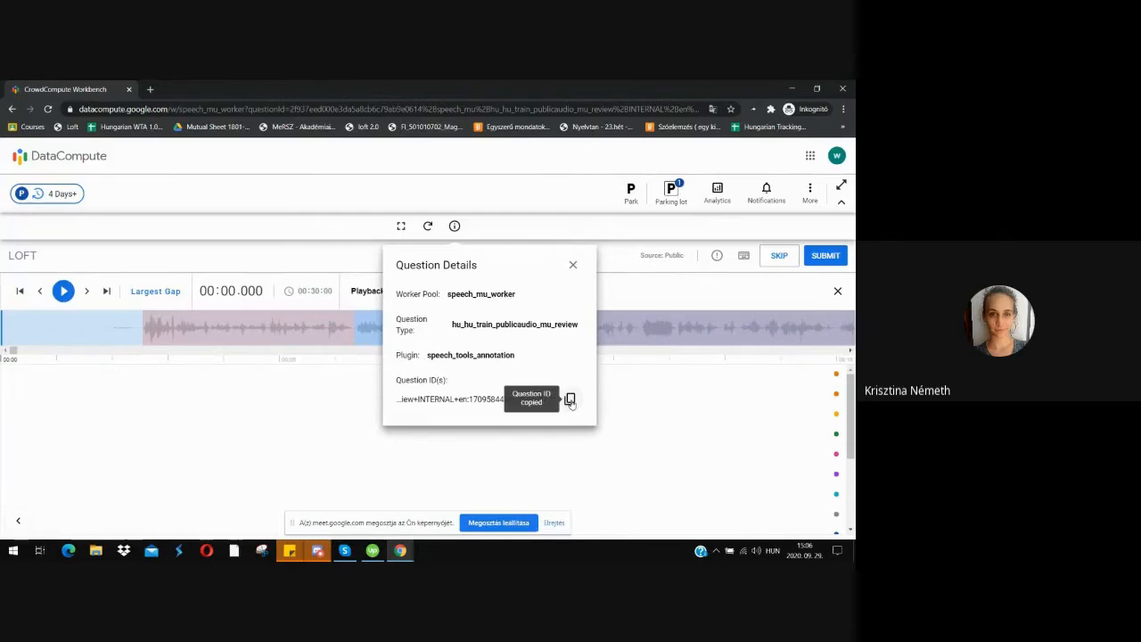
left_click(572, 265)
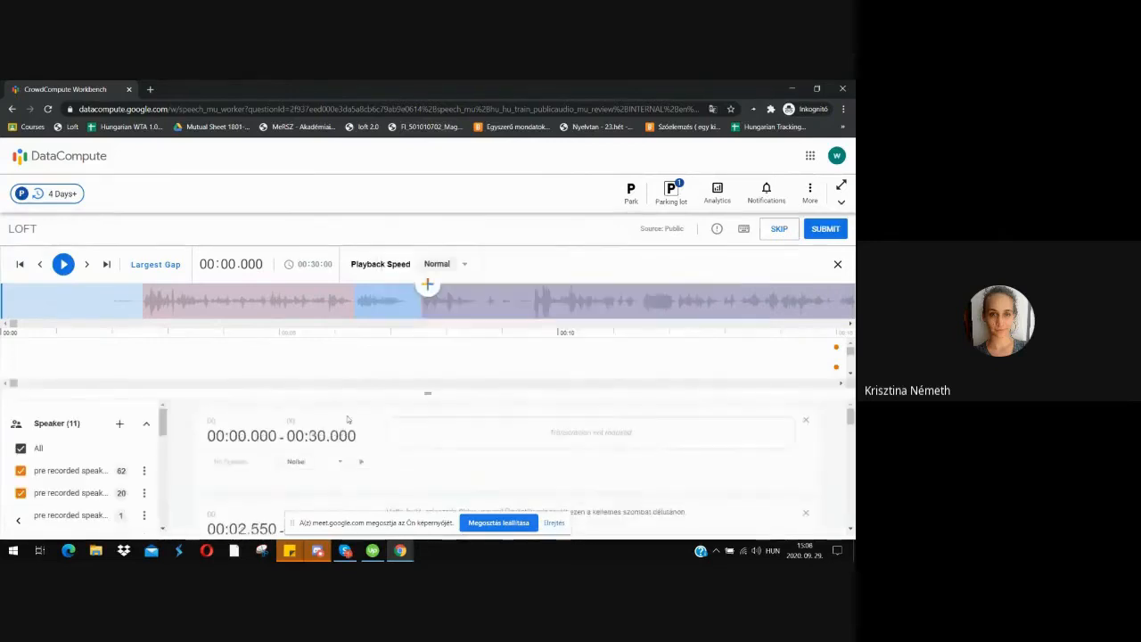
Look through the full list of speakers defined for this transcription
mouse_move(12, 324)
left_mouse_down()
mouse_move(836, 329)
mouse_move(4, 326)
left_mouse_up()
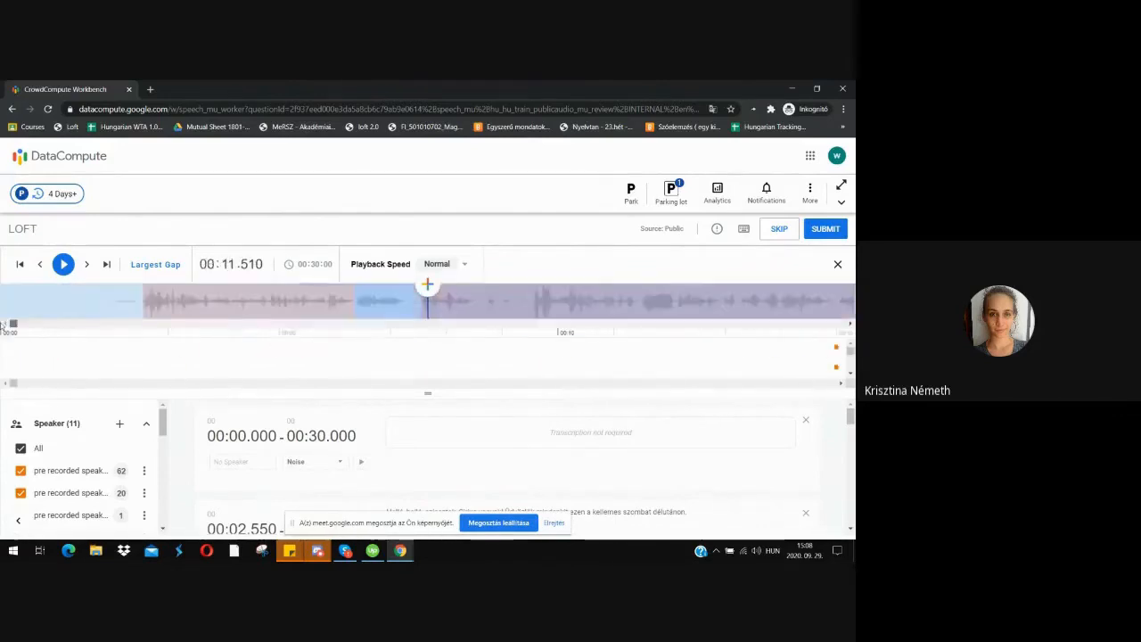
scroll(249, 389, "down", 1)
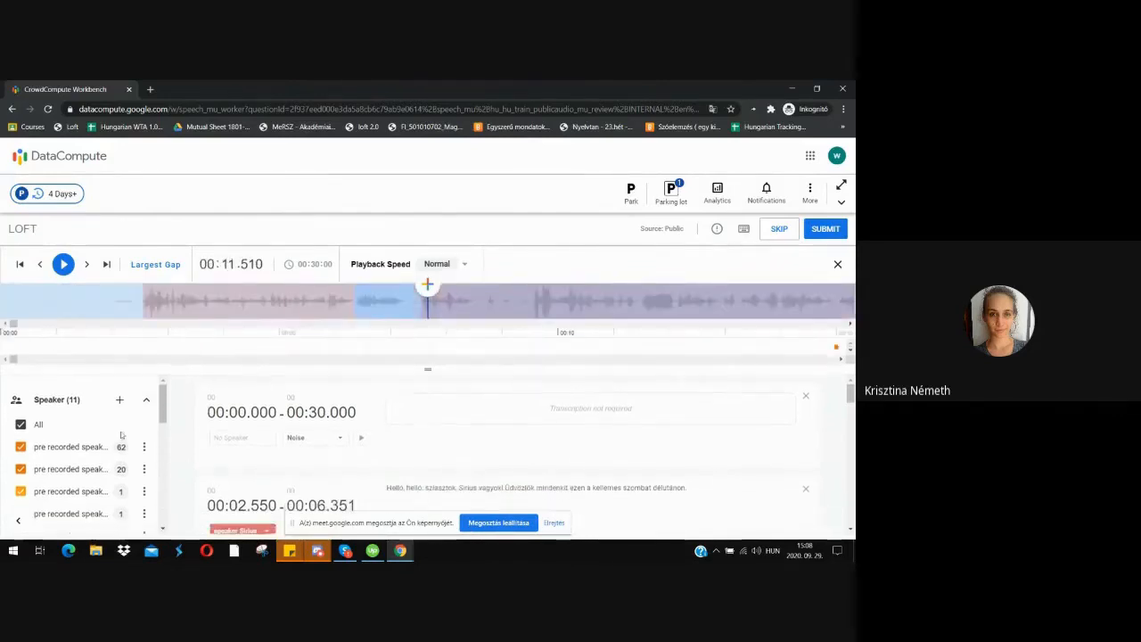
scroll(69, 435, "down", 6)
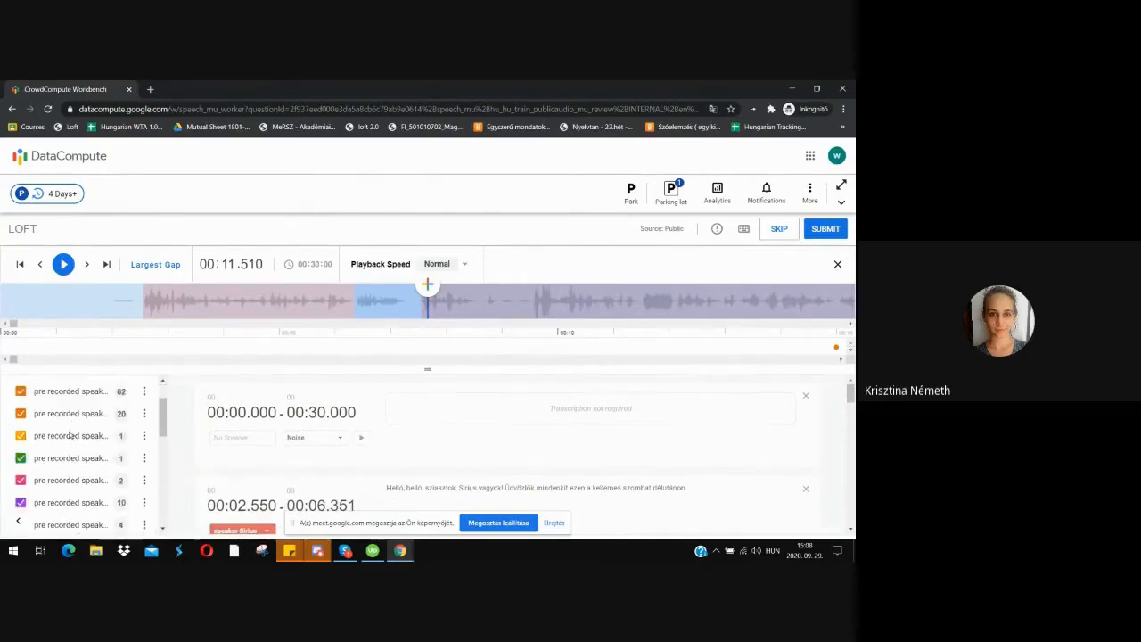
scroll(69, 428, "up", 8)
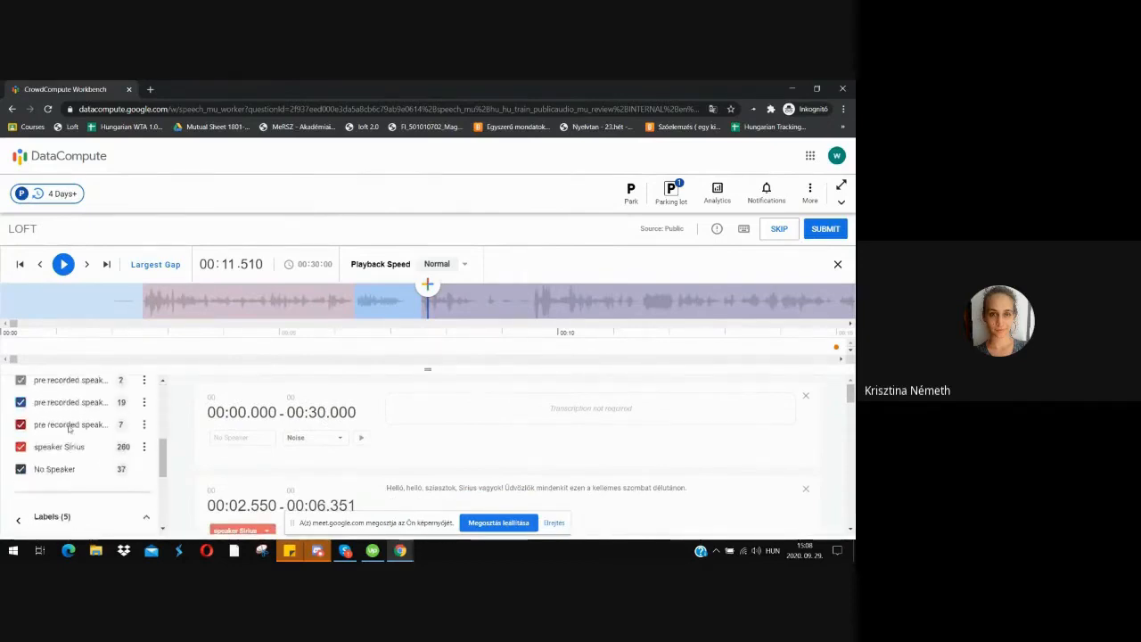
scroll(68, 429, "down", 8)
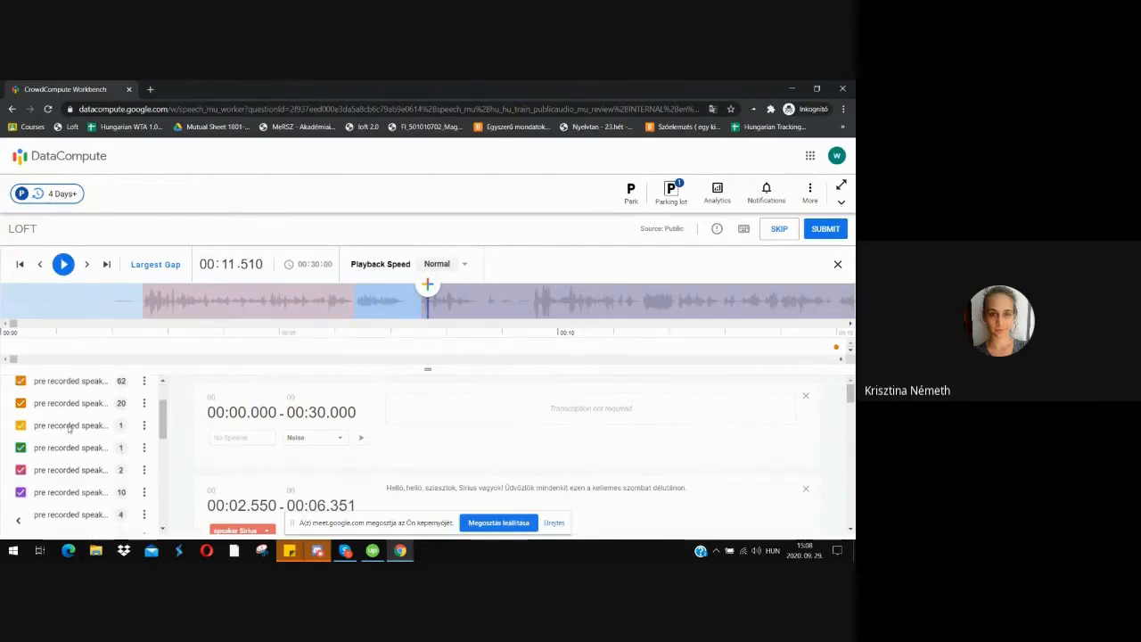
scroll(67, 430, "up", 8)
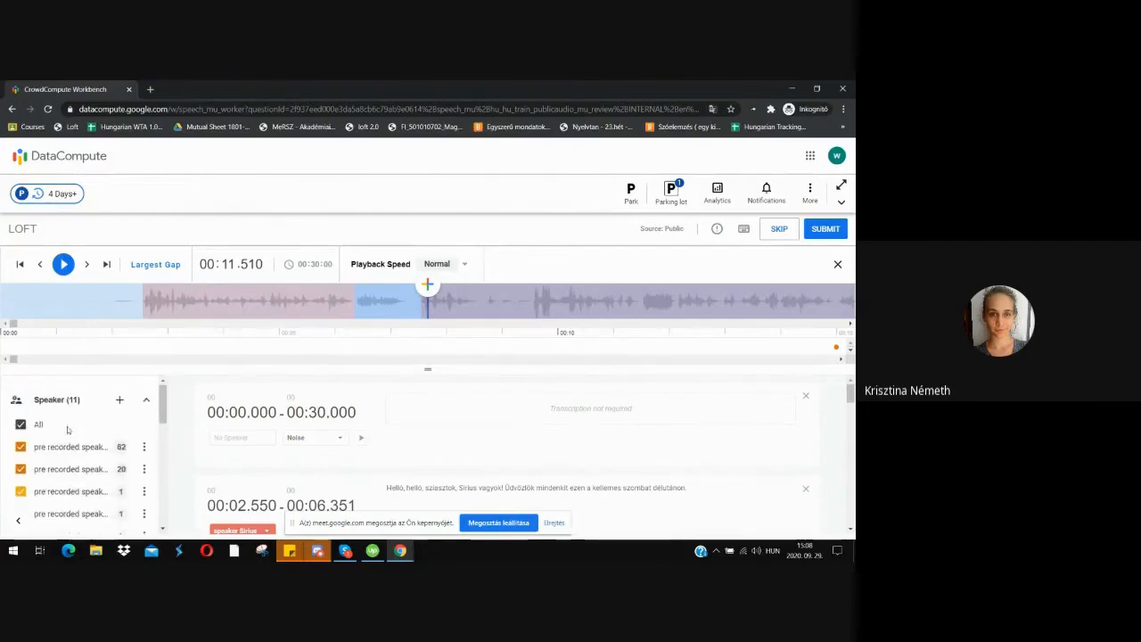
Maximize the work area, collapse the playback controls and give the segment timeline more height
left_click_drag(442, 368, 448, 411)
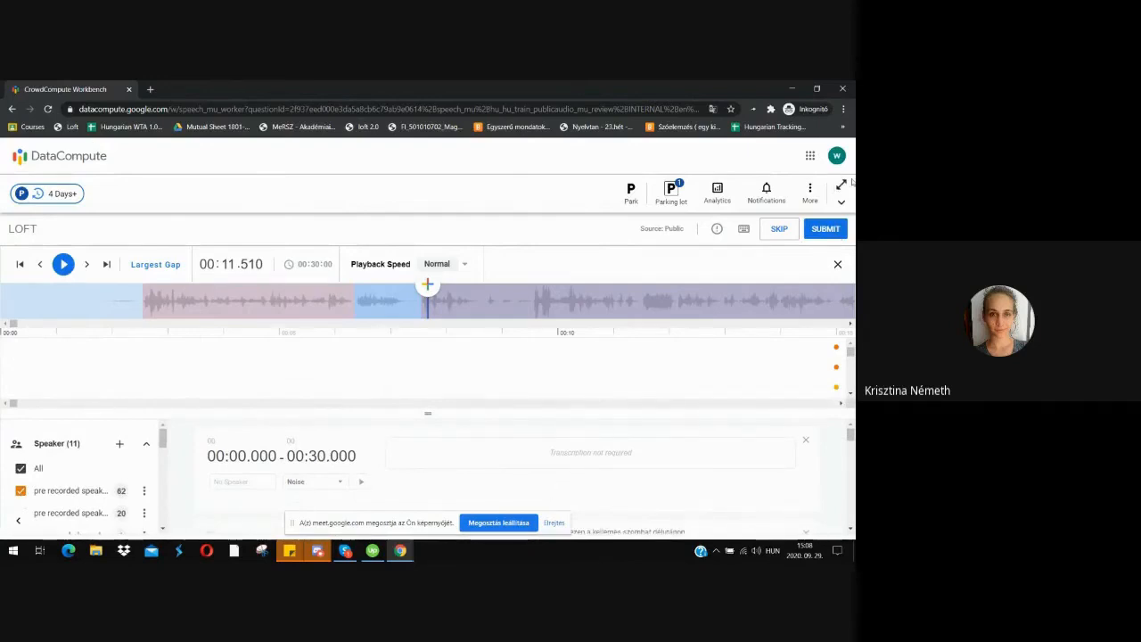
mouse_move(434, 413)
left_mouse_down()
mouse_move(436, 400)
mouse_move(435, 412)
left_mouse_up()
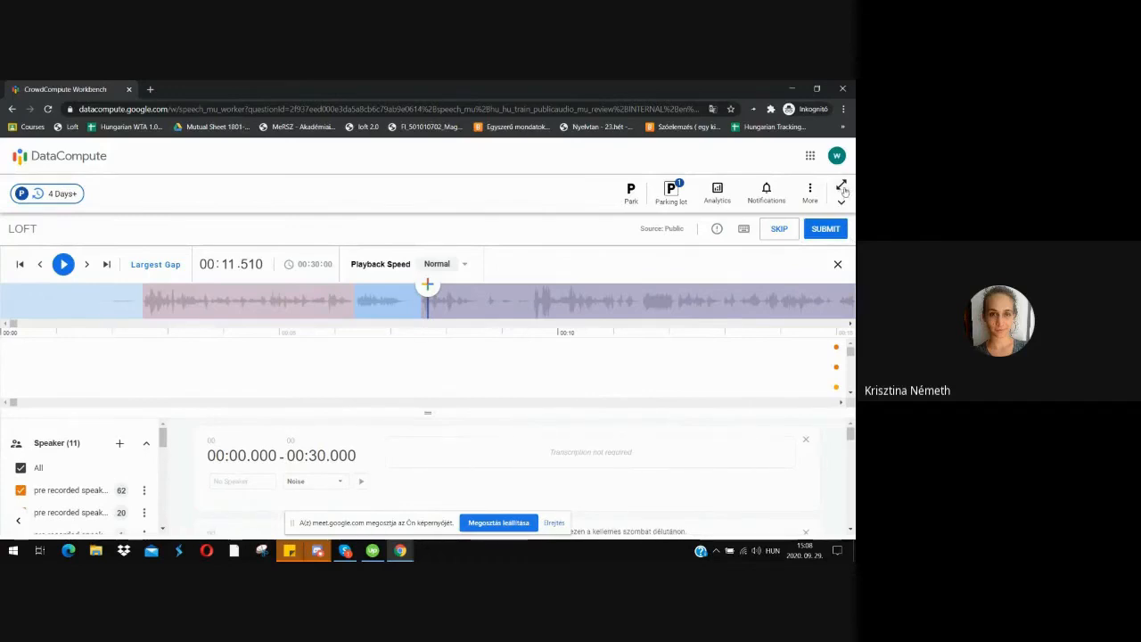
scroll(842, 184, "down", 1)
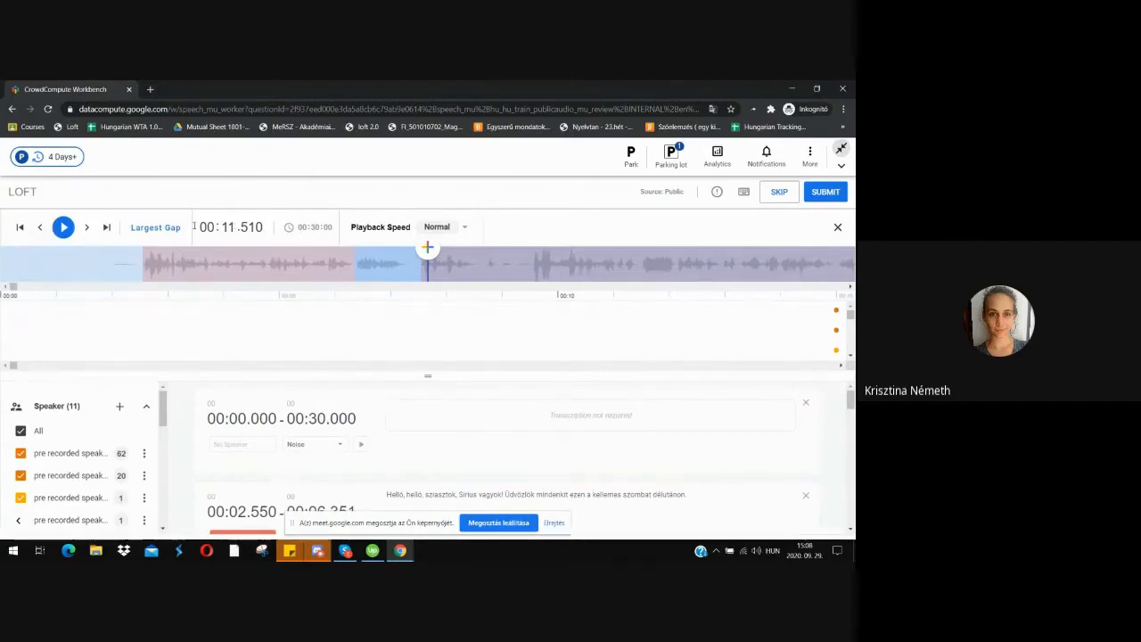
left_click(837, 227)
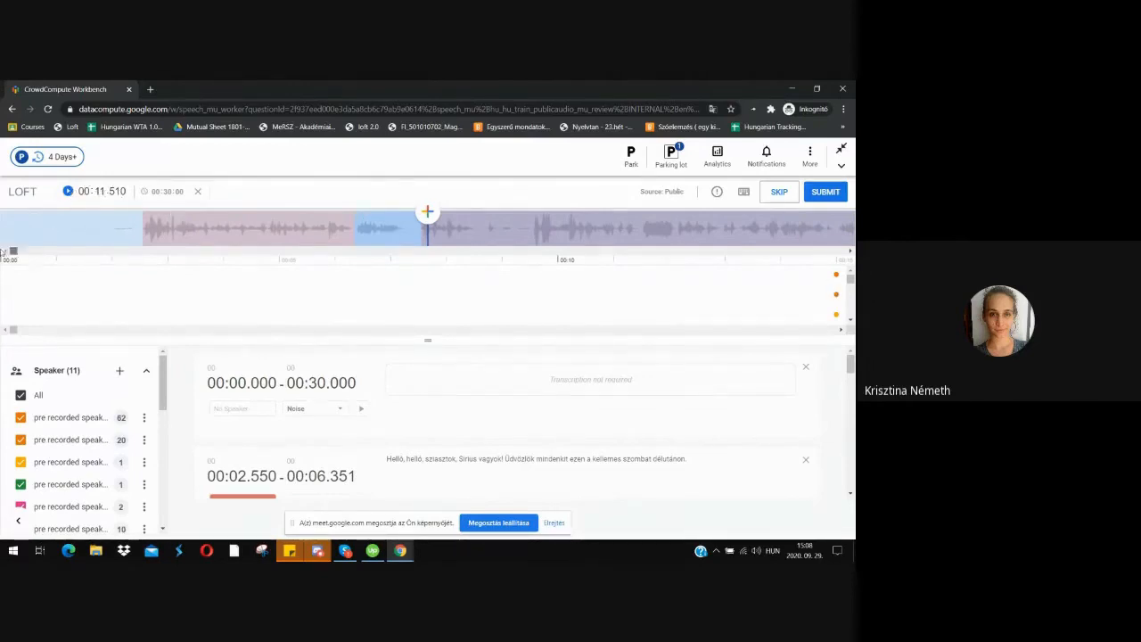
left_click_drag(428, 340, 428, 373)
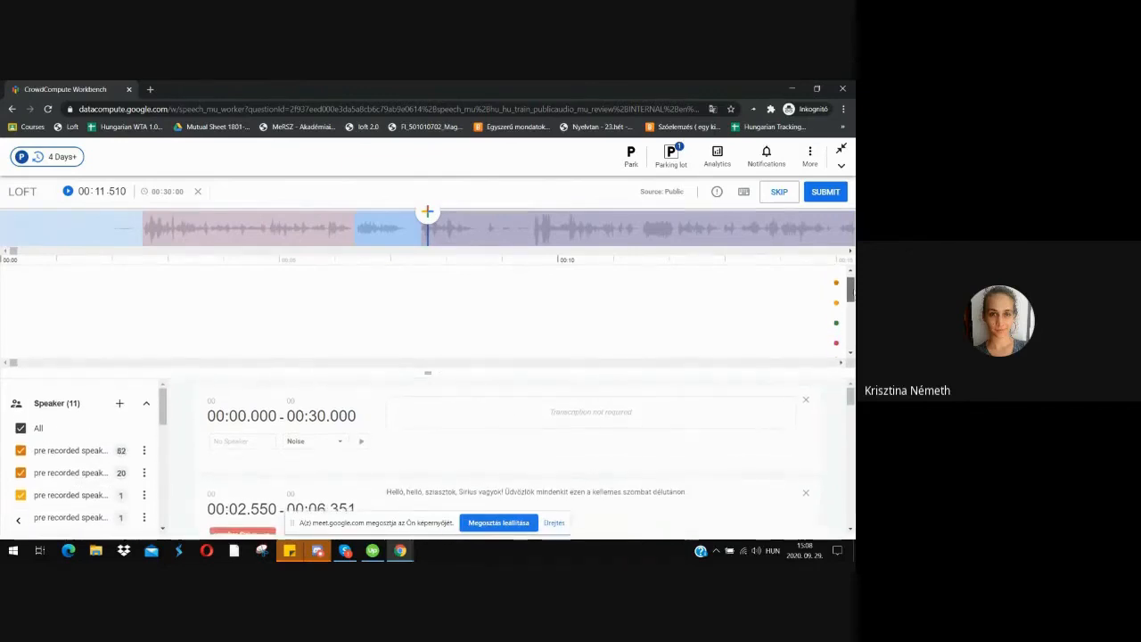
Examine the speaker list, the speaker, music and noise tracks of the timeline, and the label list
scroll(63, 465, "down", 10)
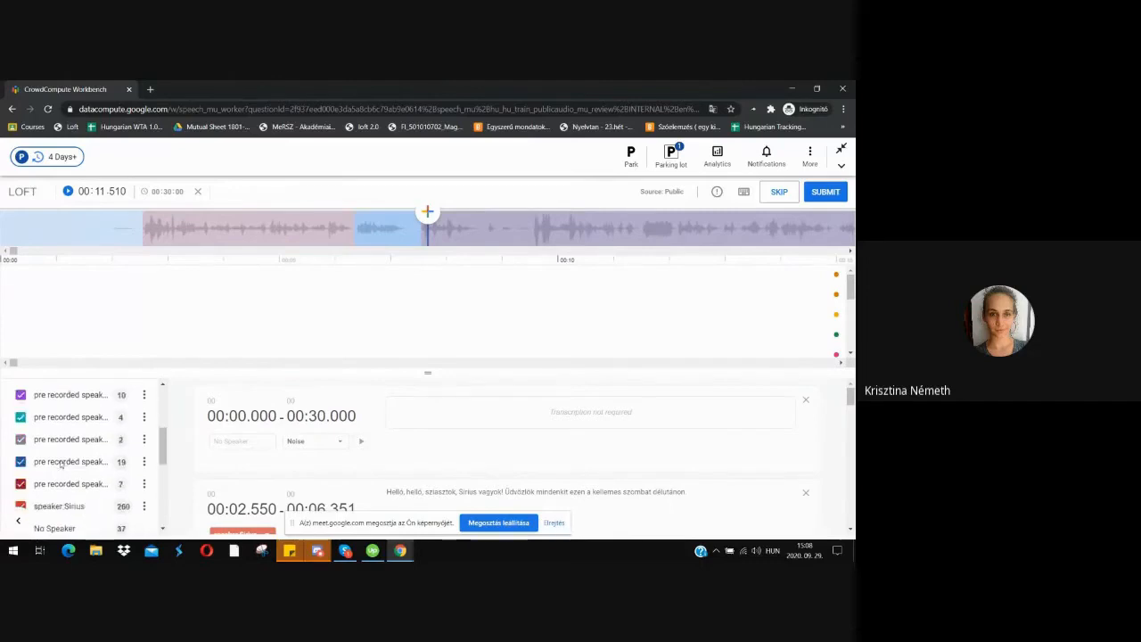
scroll(63, 465, "up", 4)
scroll(62, 465, "up", 5)
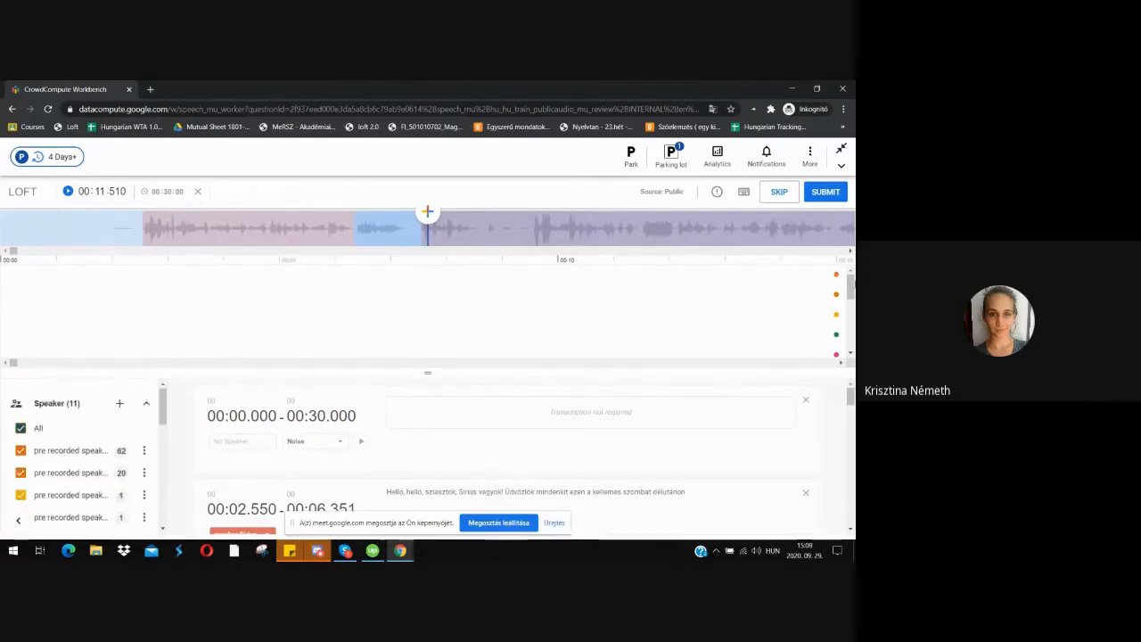
left_click_drag(851, 286, 853, 351)
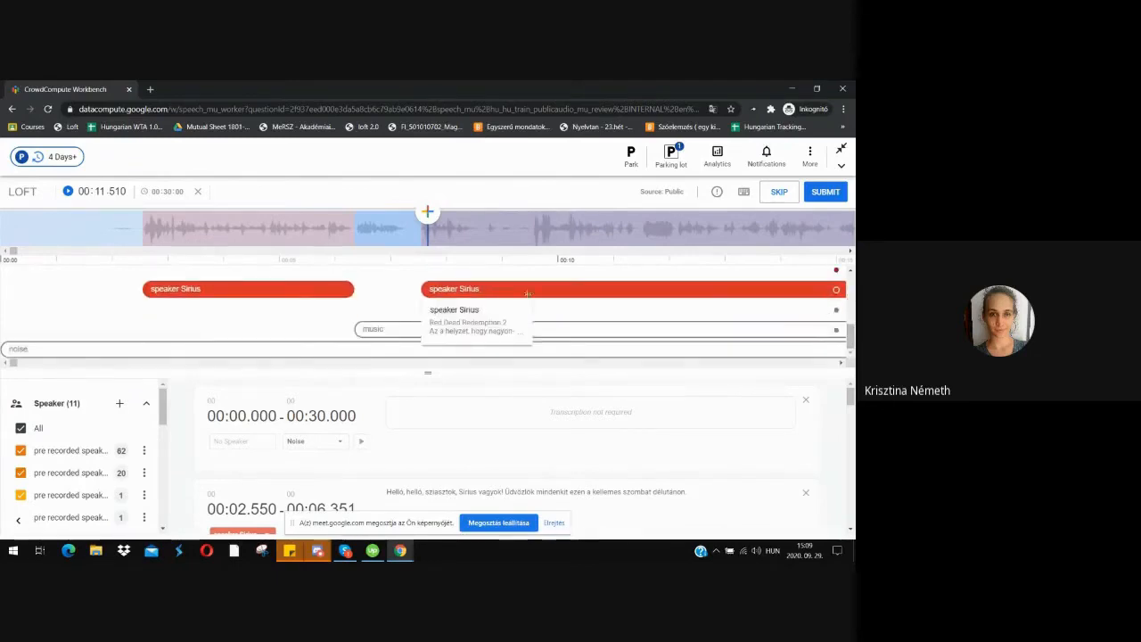
scroll(44, 442, "down", 5)
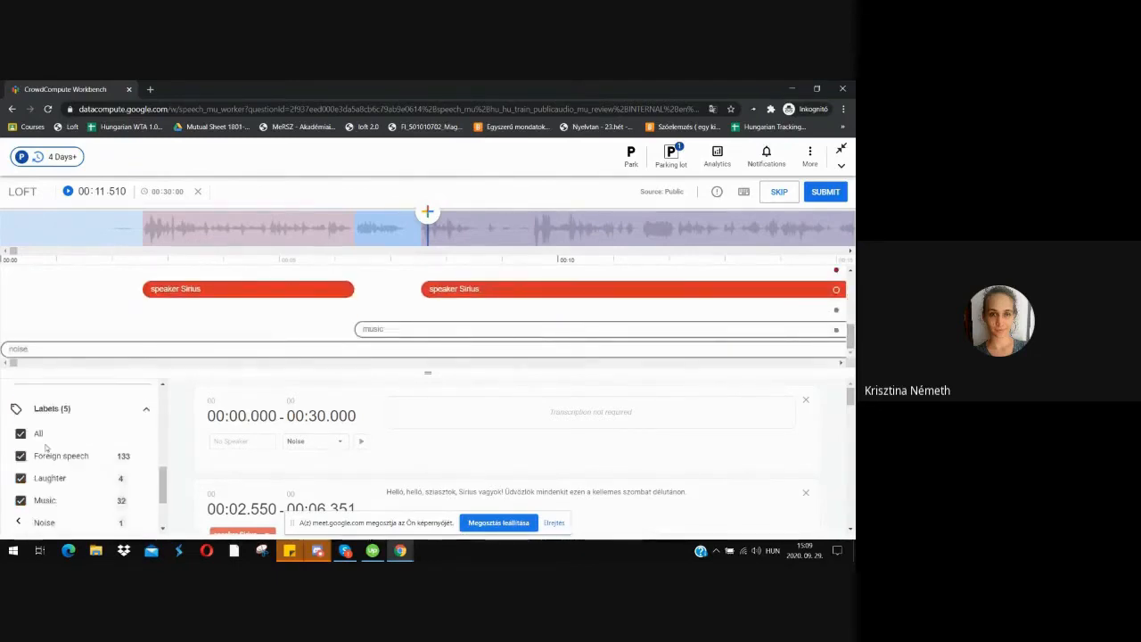
scroll(47, 448, "up", 5)
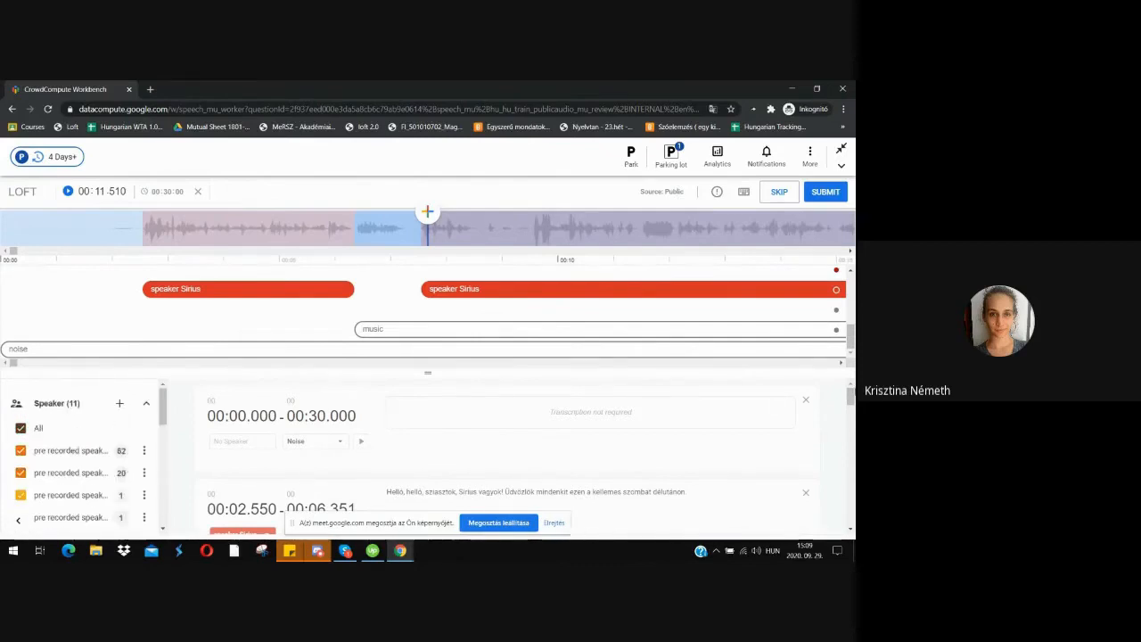
Select the 00:02.550–00:06.351 speech segment on the waveform and place the playhead at about 00:03.080
left_click(118, 227)
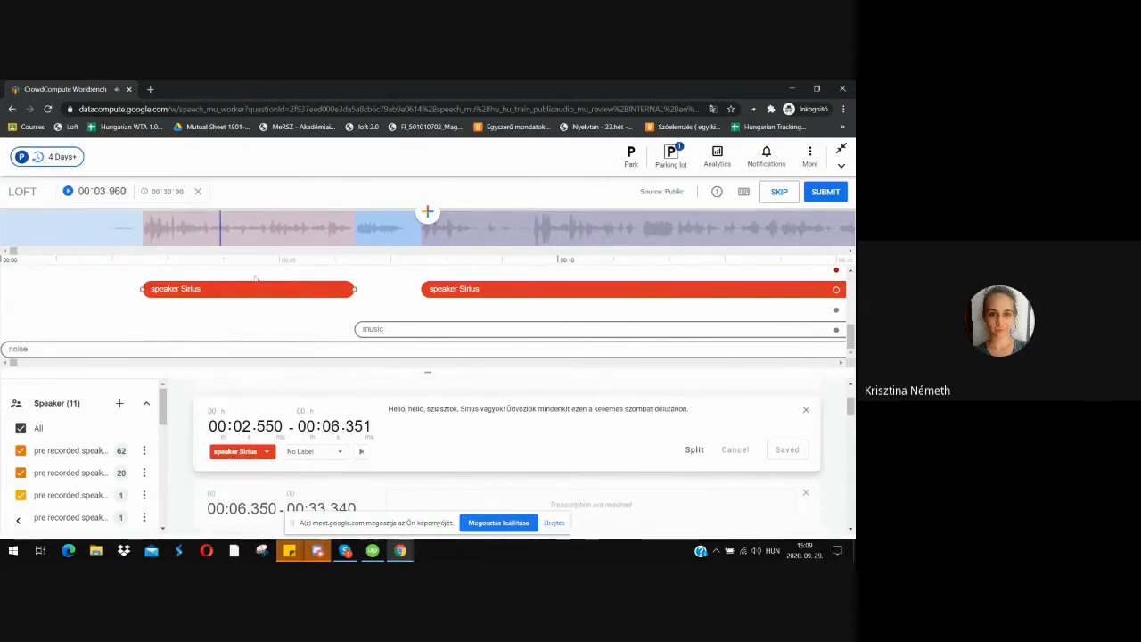
left_click(132, 230)
left_click(172, 232)
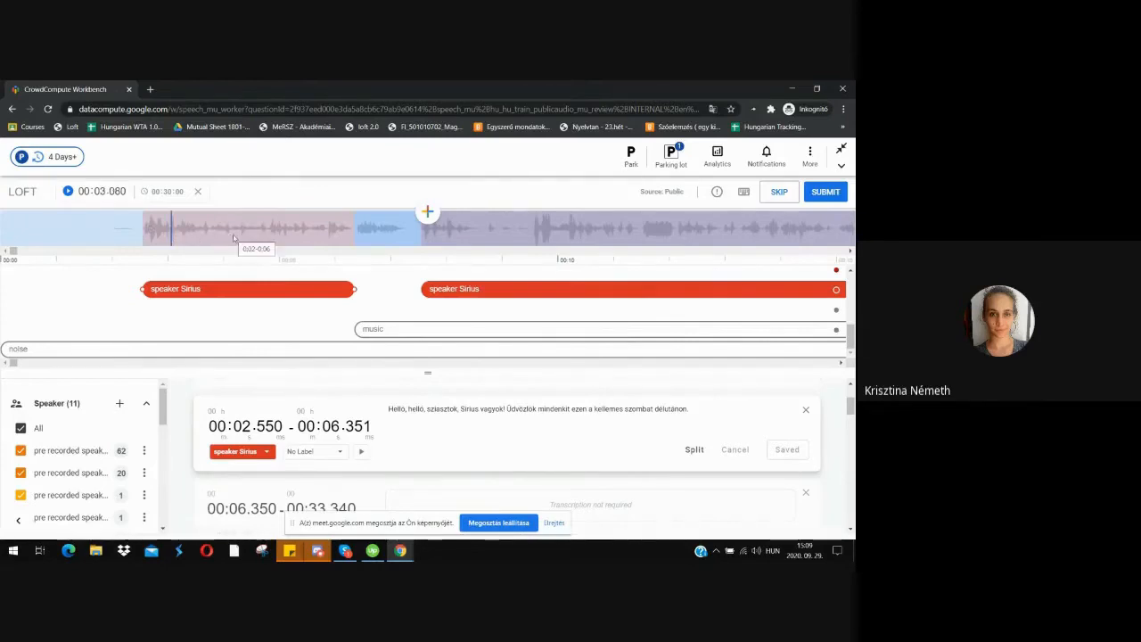
Remove and restore the final period in the transcript of the 00:02.550–00:06.351 segment, and save the segment
left_click(528, 415)
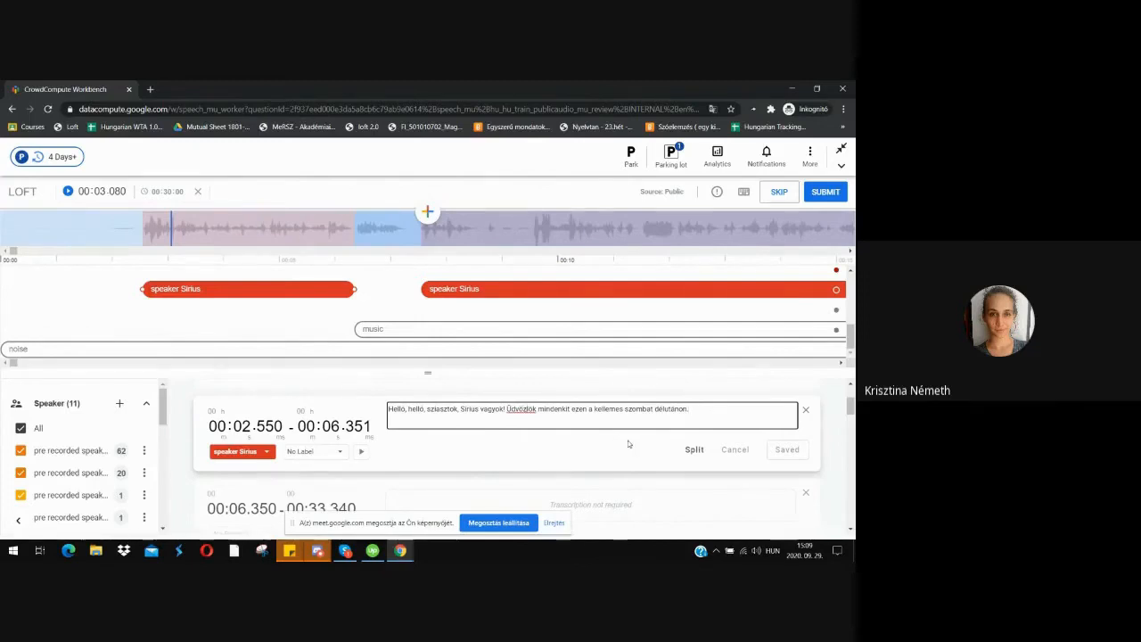
left_click(555, 448)
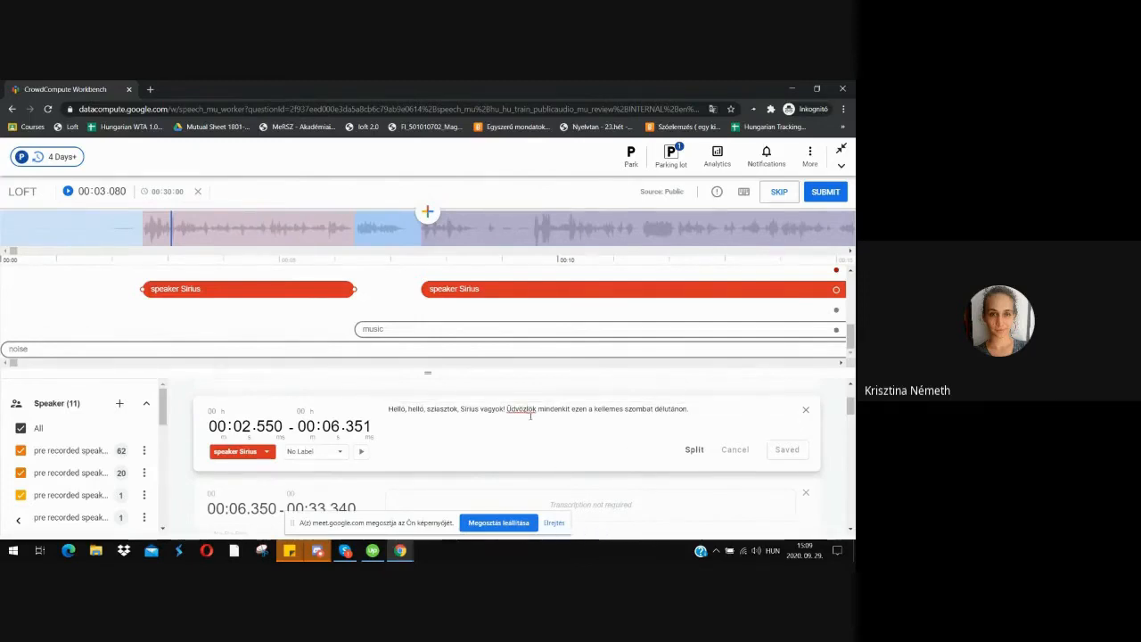
left_click(689, 412)
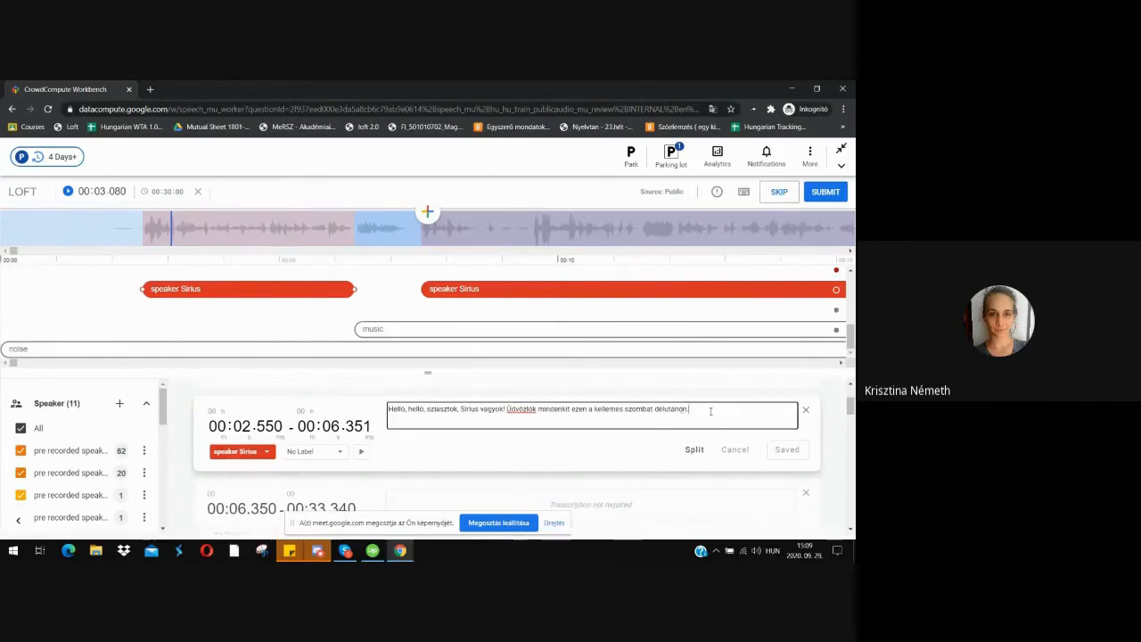
key("BackSpace")
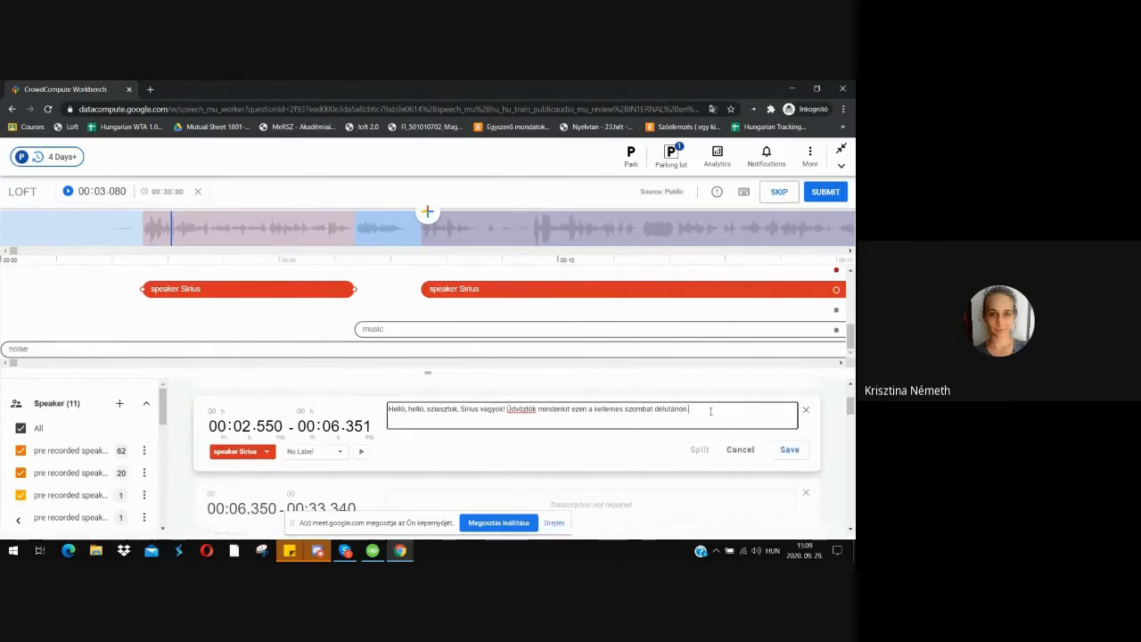
left_click(790, 450)
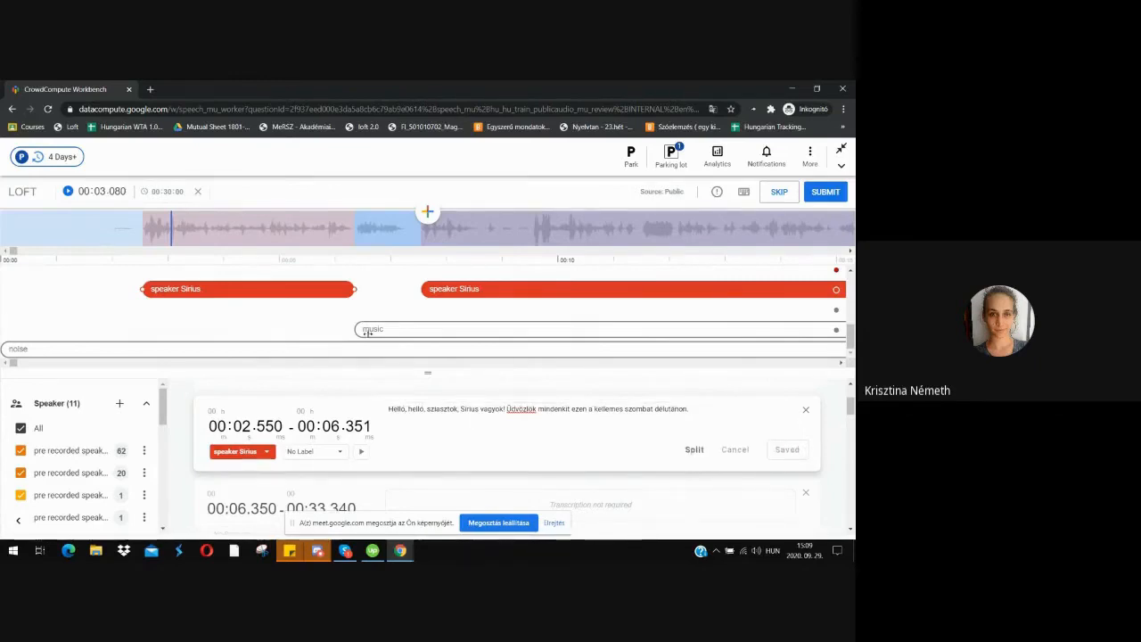
Place the playhead just before the first speech segment, at about 00:02.330
left_click(236, 234)
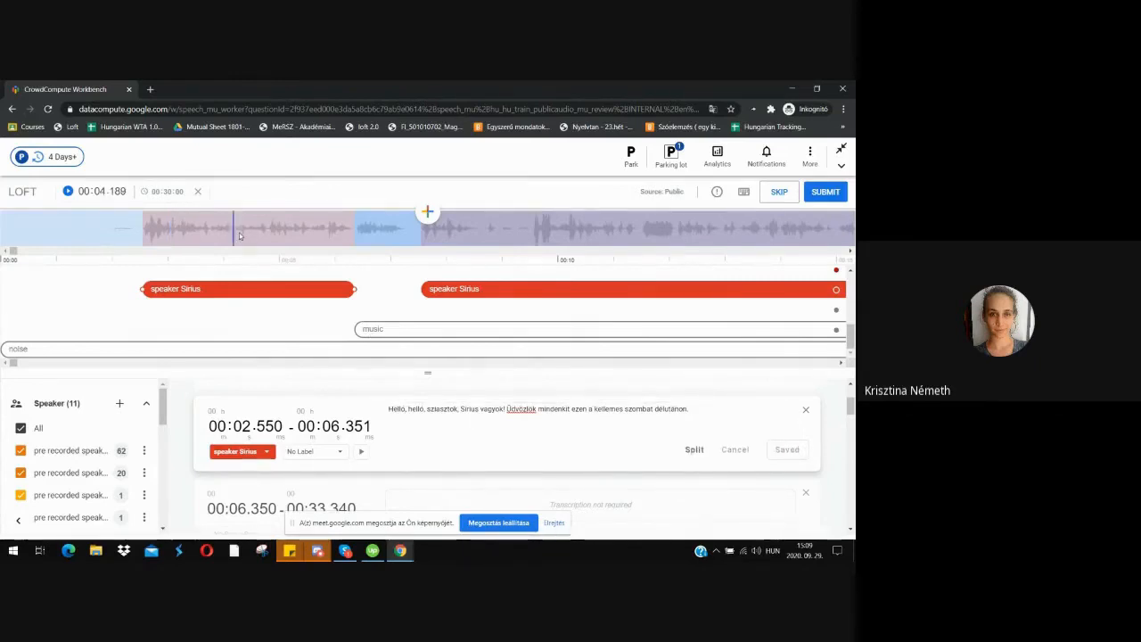
left_click(130, 232)
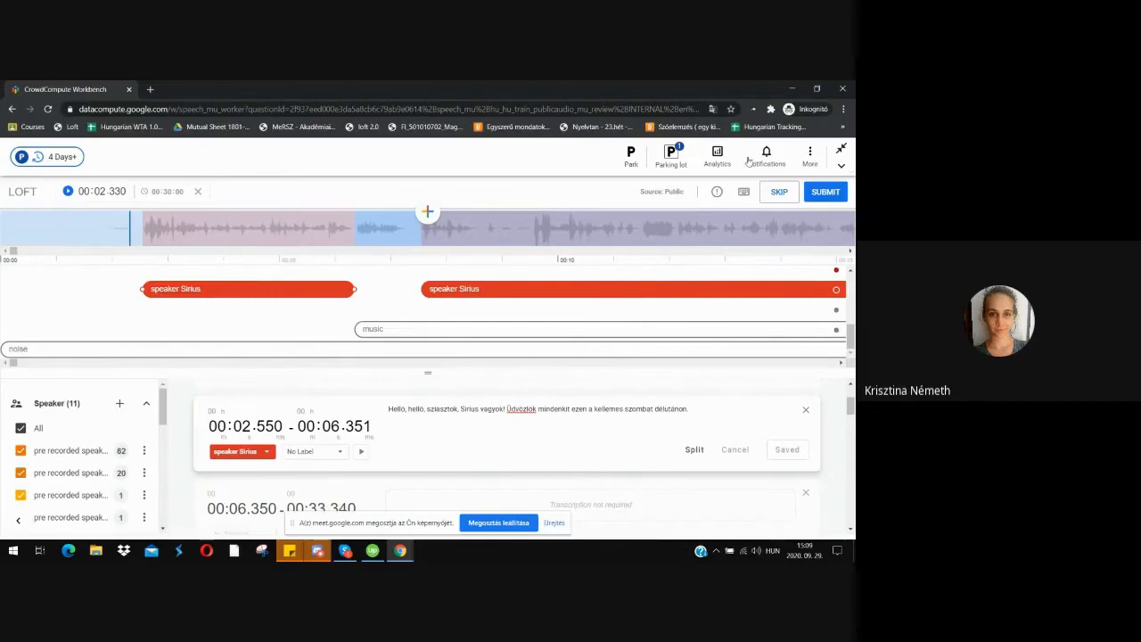
Enlarge the timeline pane to make more room for its speaker, music and noise tracks
left_click_drag(434, 373, 431, 384)
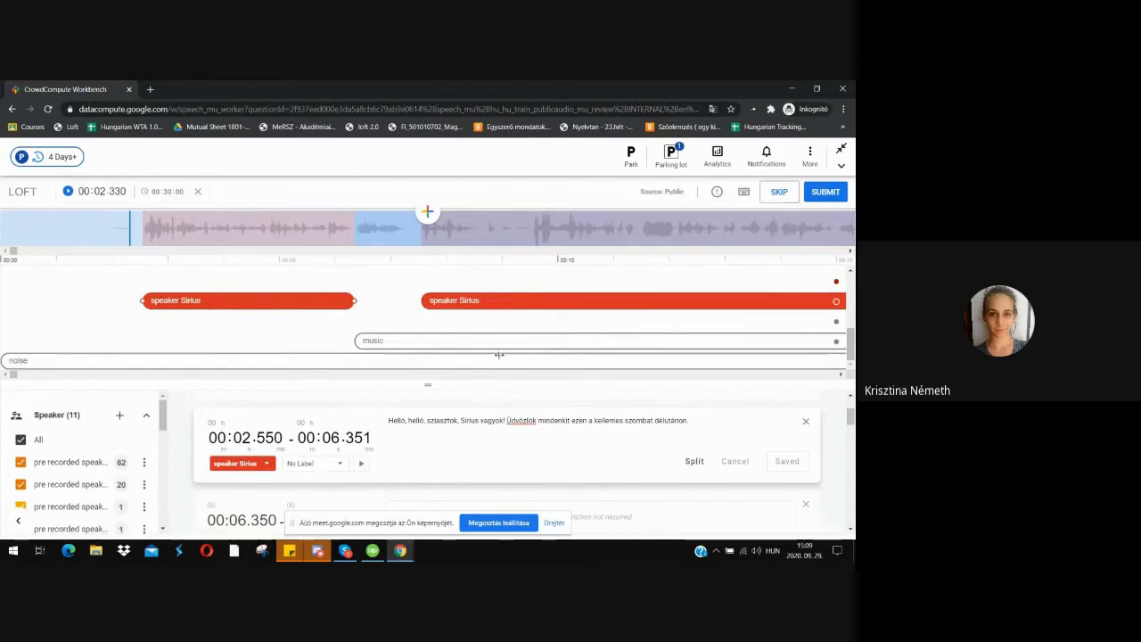
left_click_drag(453, 383, 453, 404)
left_click_drag(455, 425, 455, 434)
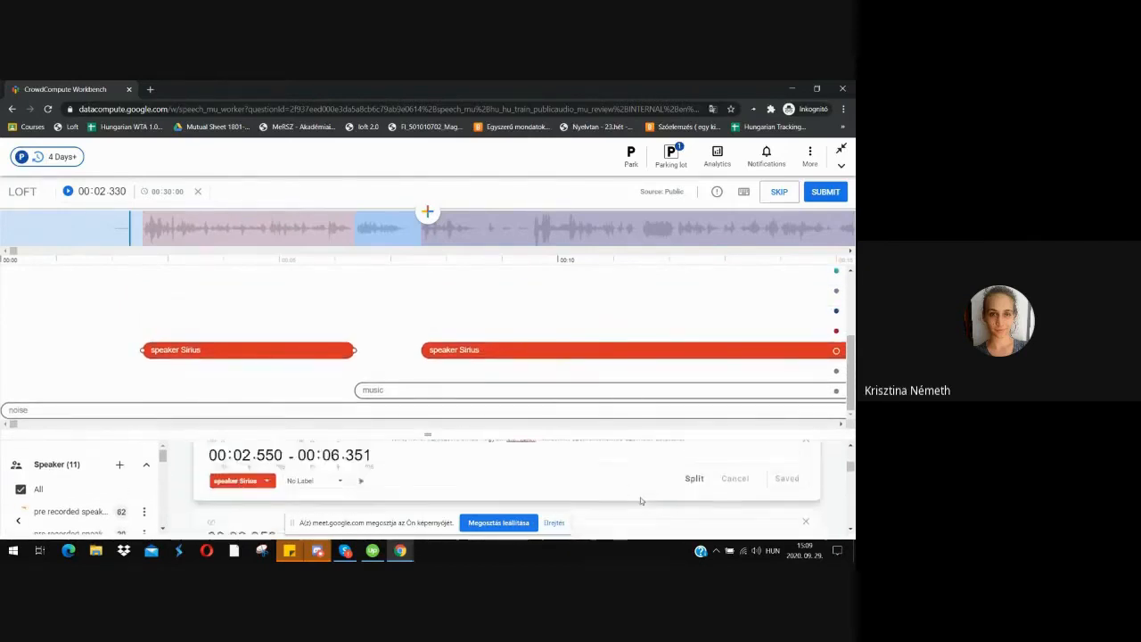
scroll(641, 500, "down", 1)
scroll(640, 497, "up", 1)
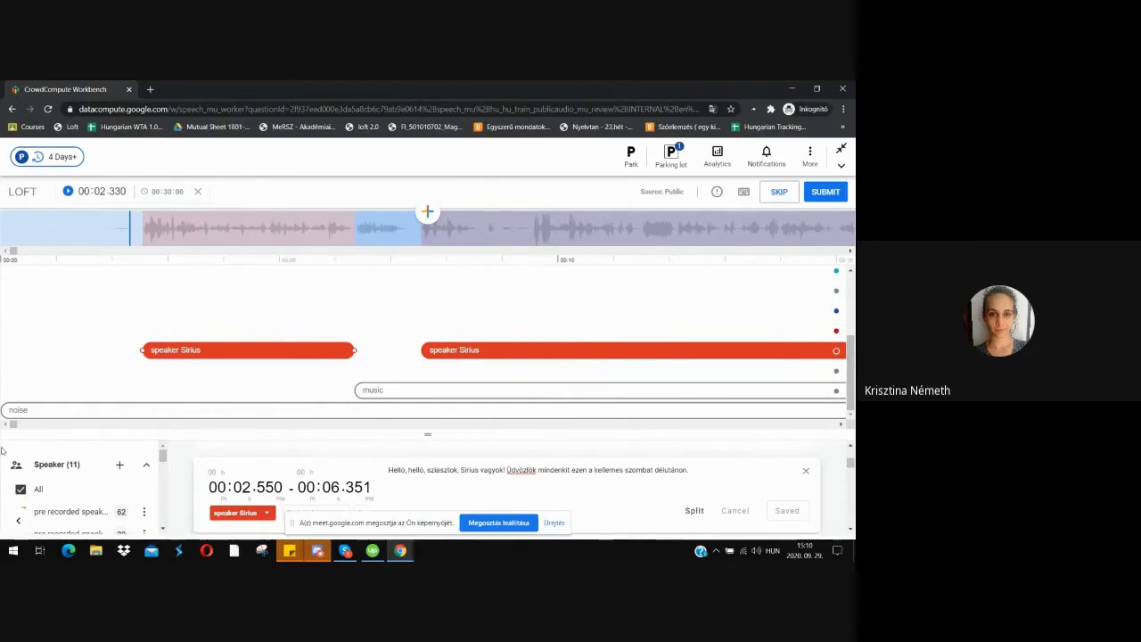
Hide the Noise-labelled segments by switching off the Noise label filter
left_click_drag(431, 437, 428, 327)
scroll(77, 380, "down", 5)
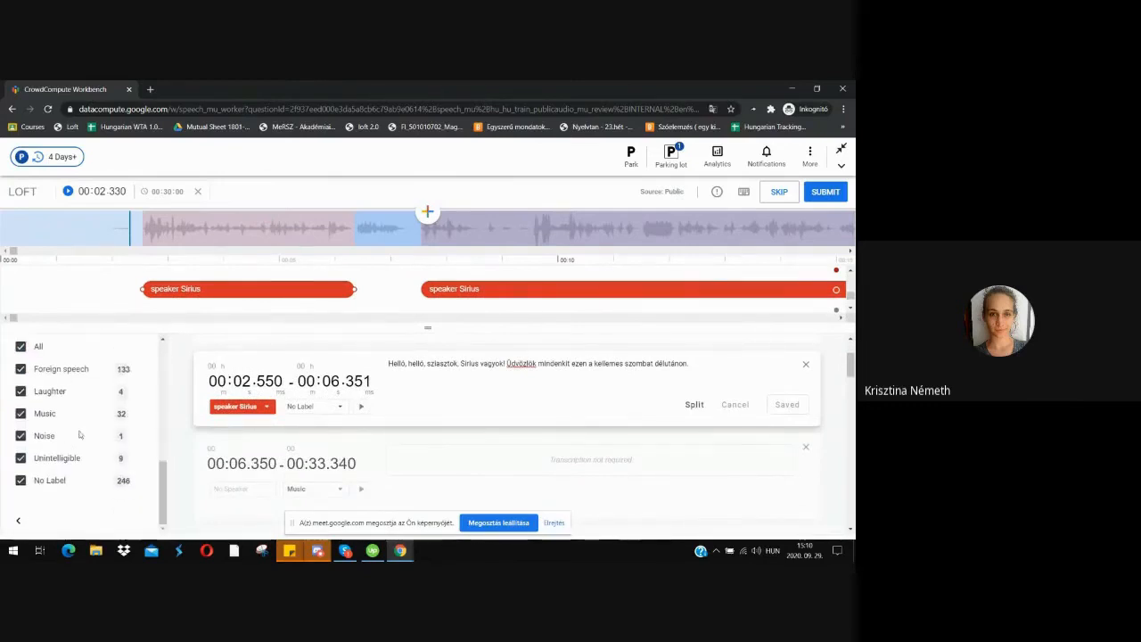
left_click_drag(428, 331, 428, 415)
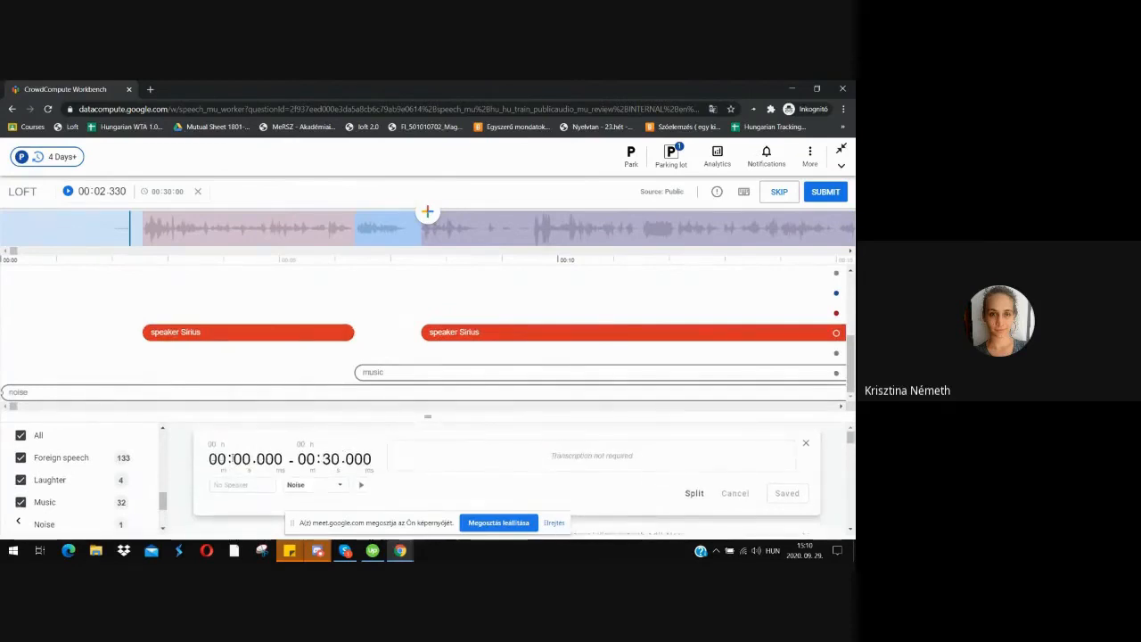
scroll(489, 451, "down", 1)
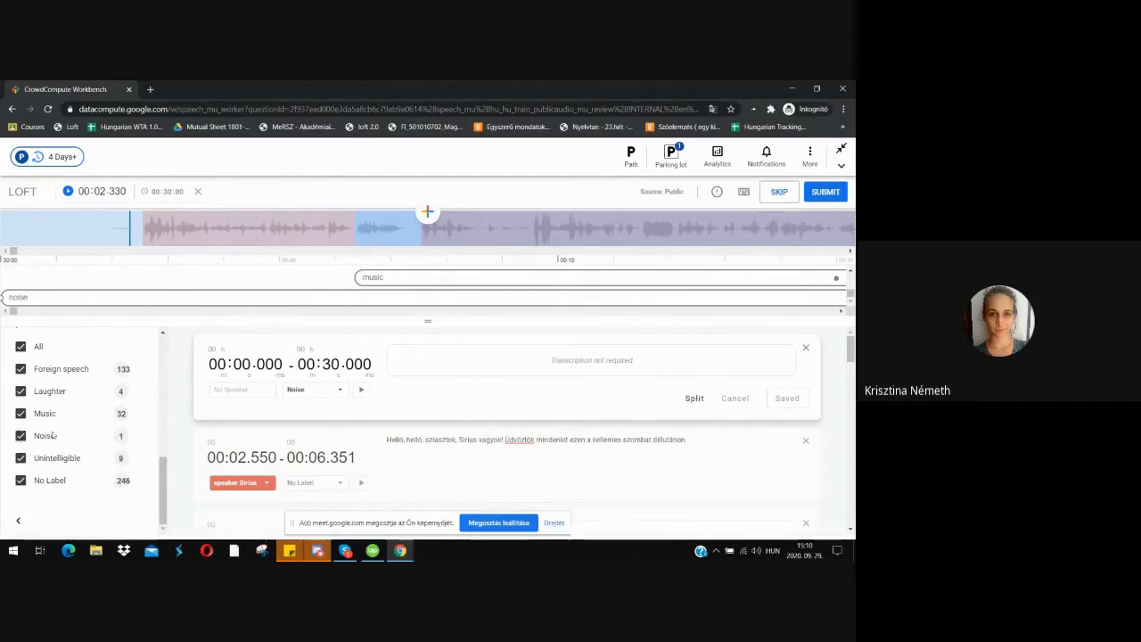
left_click(20, 435)
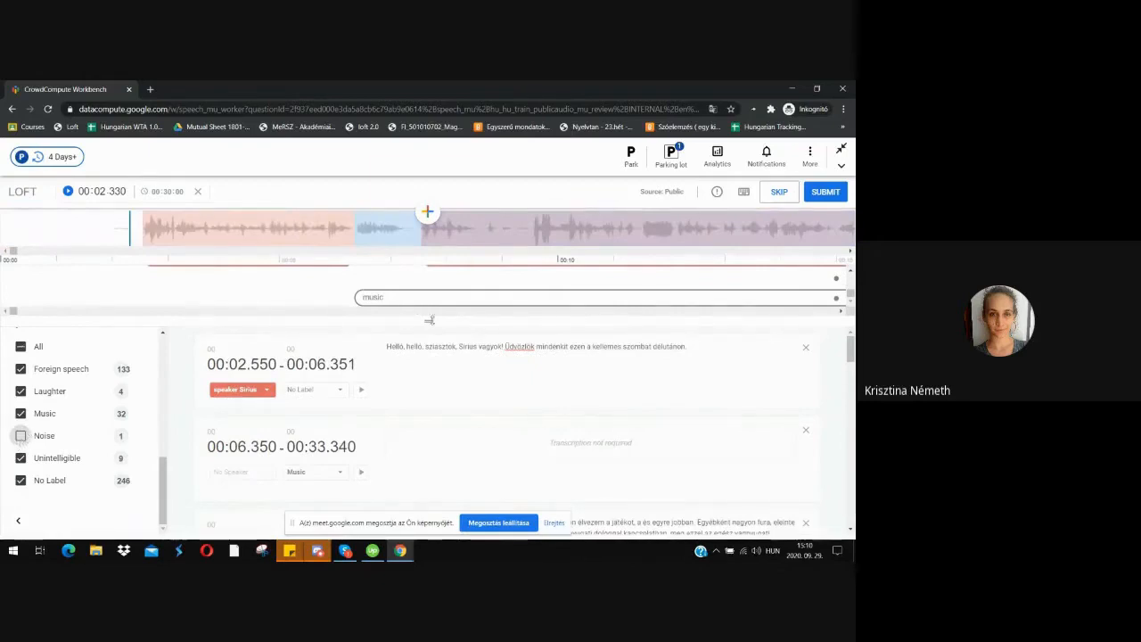
Enlarge the timeline pane so the speech and music tracks are in view together
left_click_drag(431, 321, 439, 375)
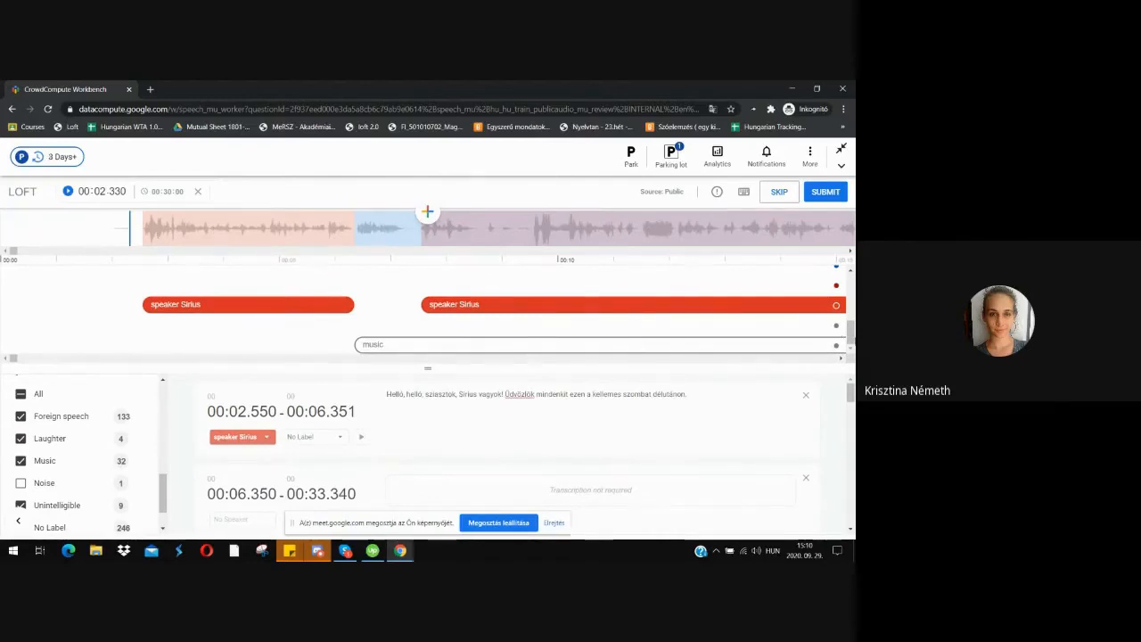
mouse_move(852, 328)
left_mouse_down()
mouse_move(852, 304)
mouse_move(852, 332)
left_mouse_up()
left_click_drag(443, 369, 497, 390)
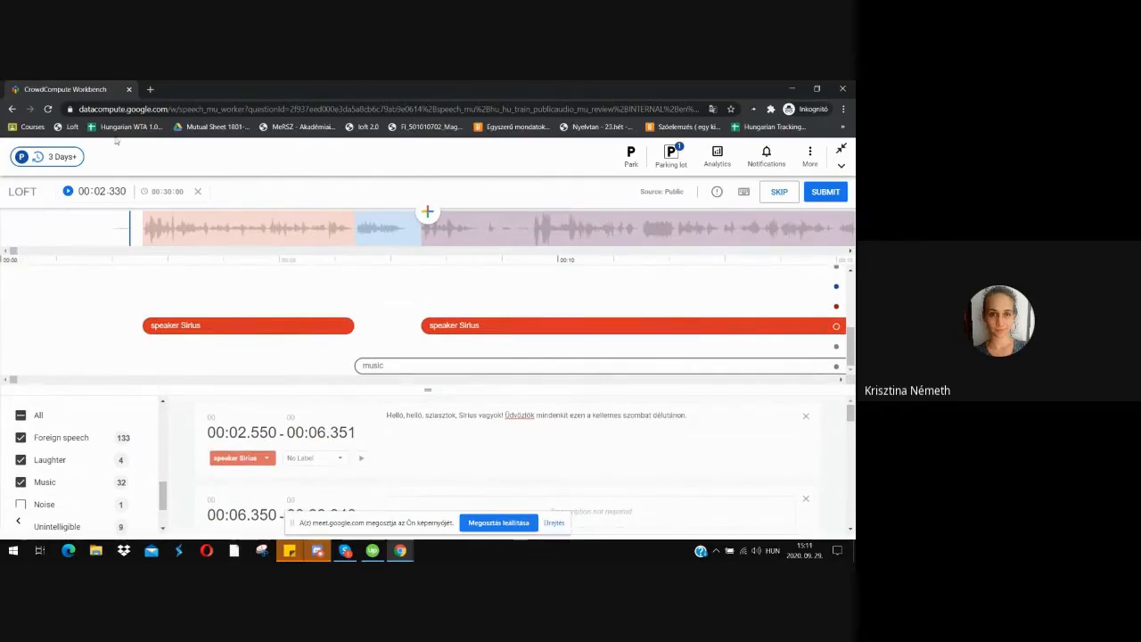
Place the playhead at about 00:02.390 and look through the transcript segments in the list
left_click(133, 232)
scroll(615, 431, "down", 5)
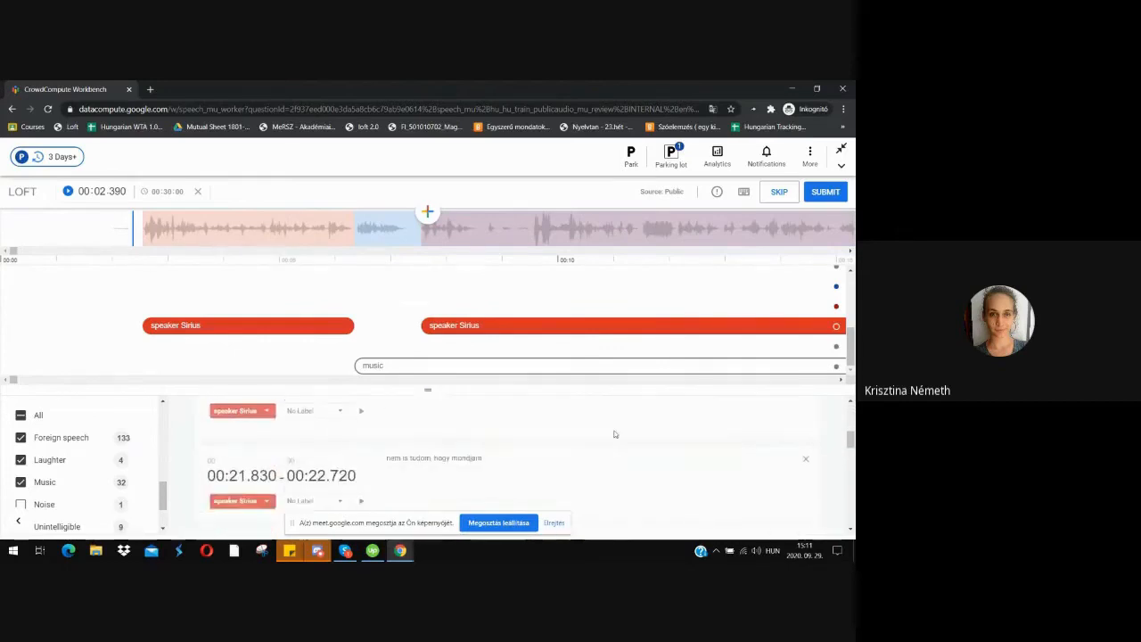
scroll(614, 434, "down", 5)
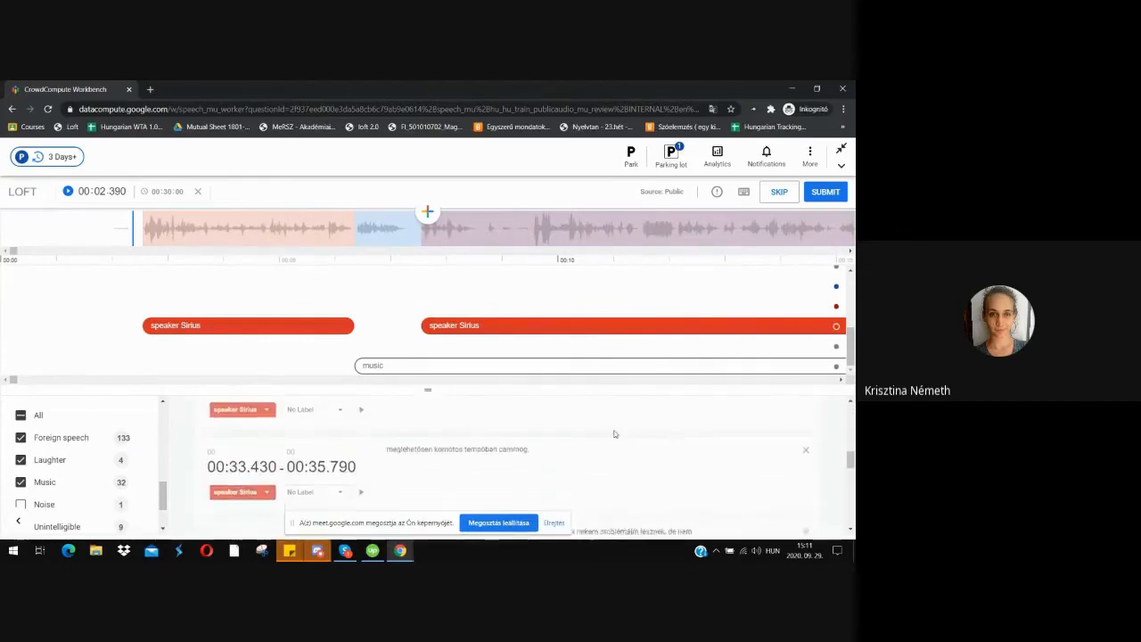
scroll(613, 435, "down", 2)
scroll(613, 433, "up", 15)
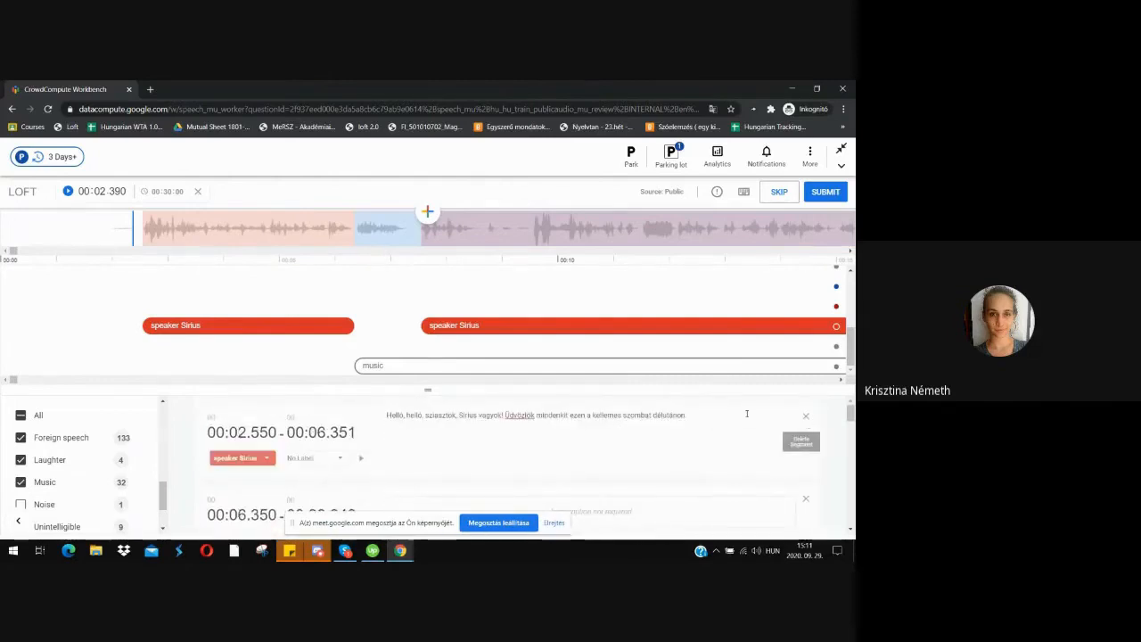
Shorten the first speech segment so it ends at 00:06.320, and save it
left_click(303, 325)
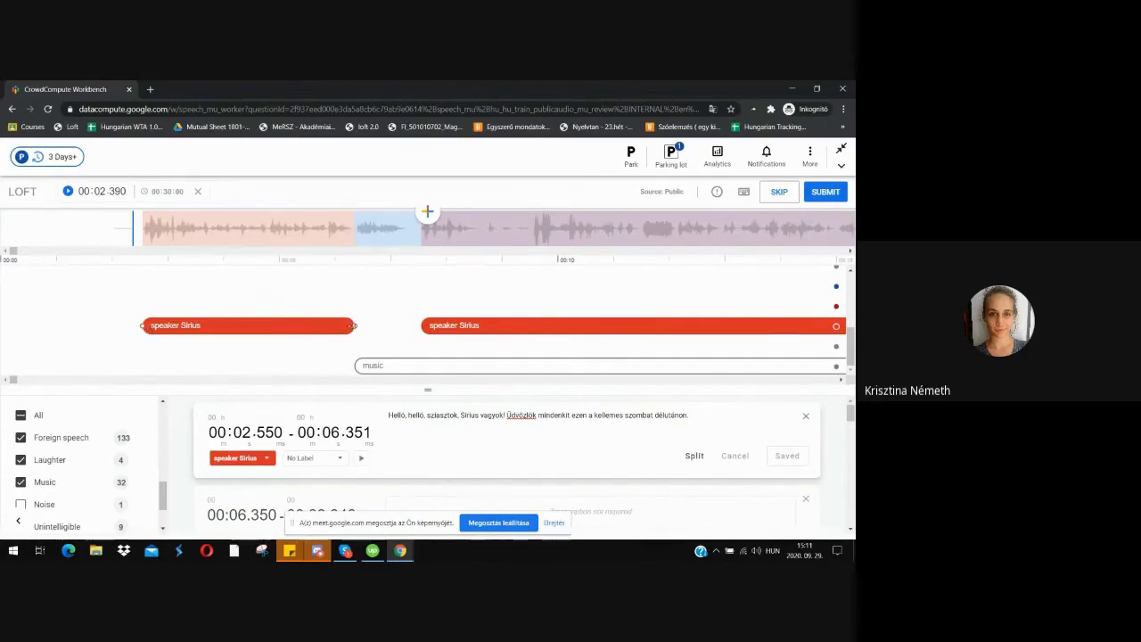
left_click_drag(353, 325, 350, 326)
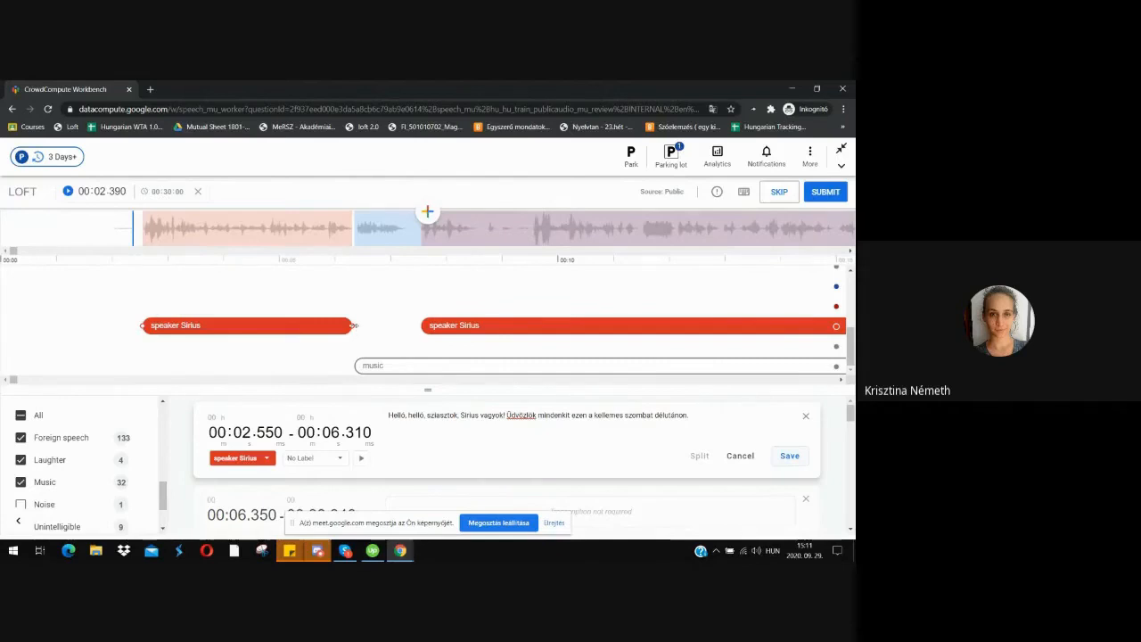
mouse_move(354, 325)
left_mouse_down()
mouse_move(402, 325)
mouse_move(354, 324)
left_mouse_up()
left_click(788, 458)
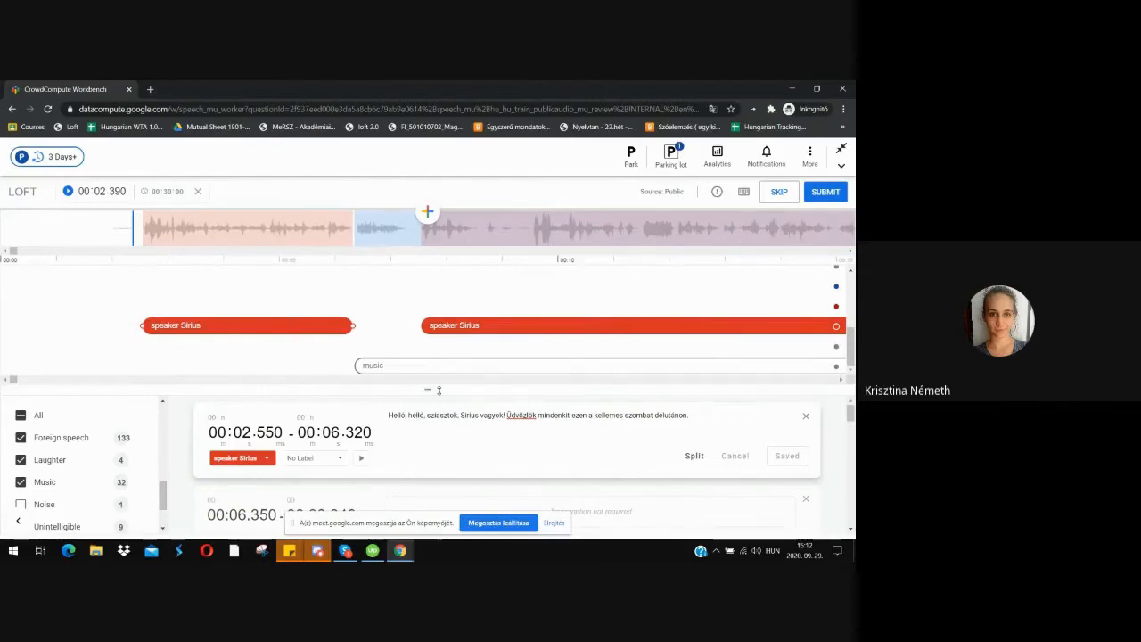
Examine the speaker list and the speaker choices for the 00:02.550–00:06.320 segment, including the option to add a speaker
left_click_drag(439, 389, 438, 395)
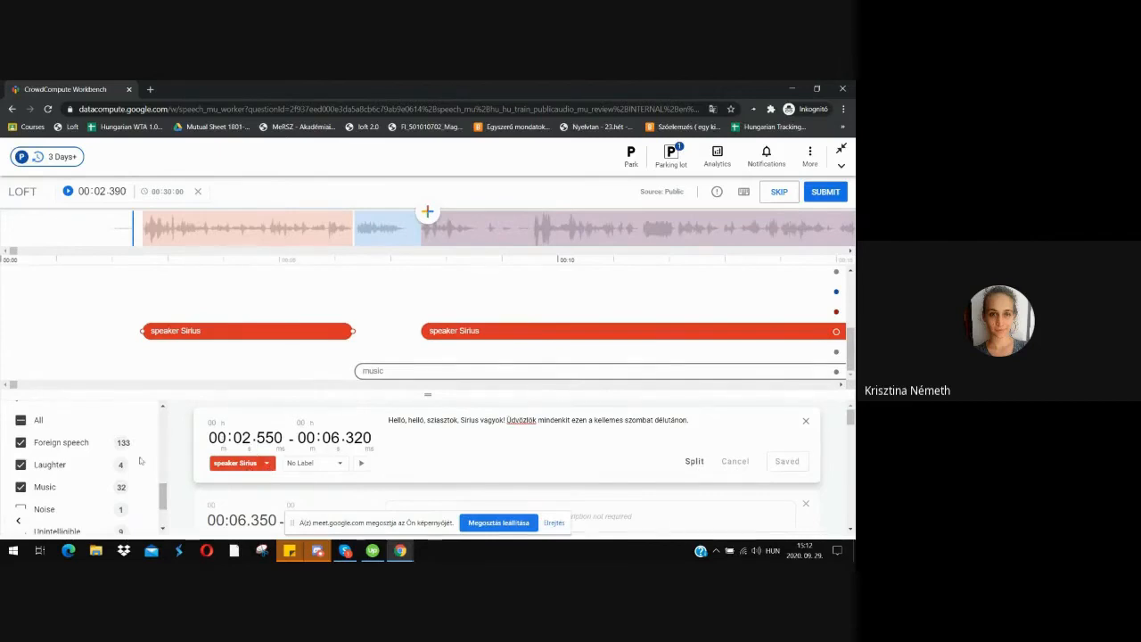
scroll(107, 455, "up", 5)
scroll(123, 439, "down", 1)
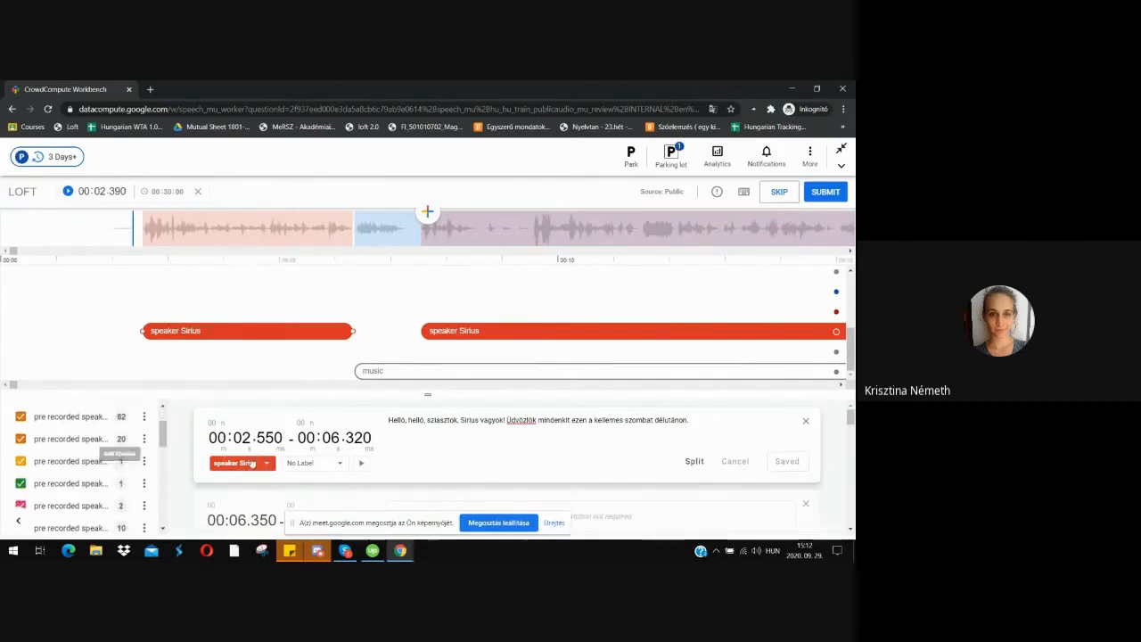
left_click(266, 463)
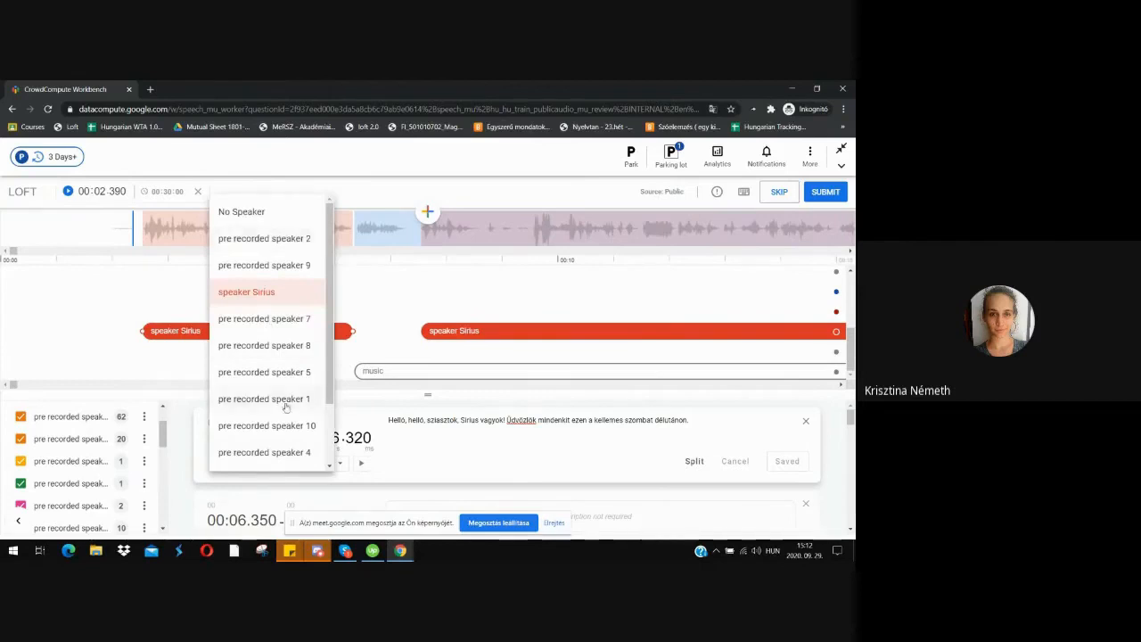
scroll(288, 333, "down", 1)
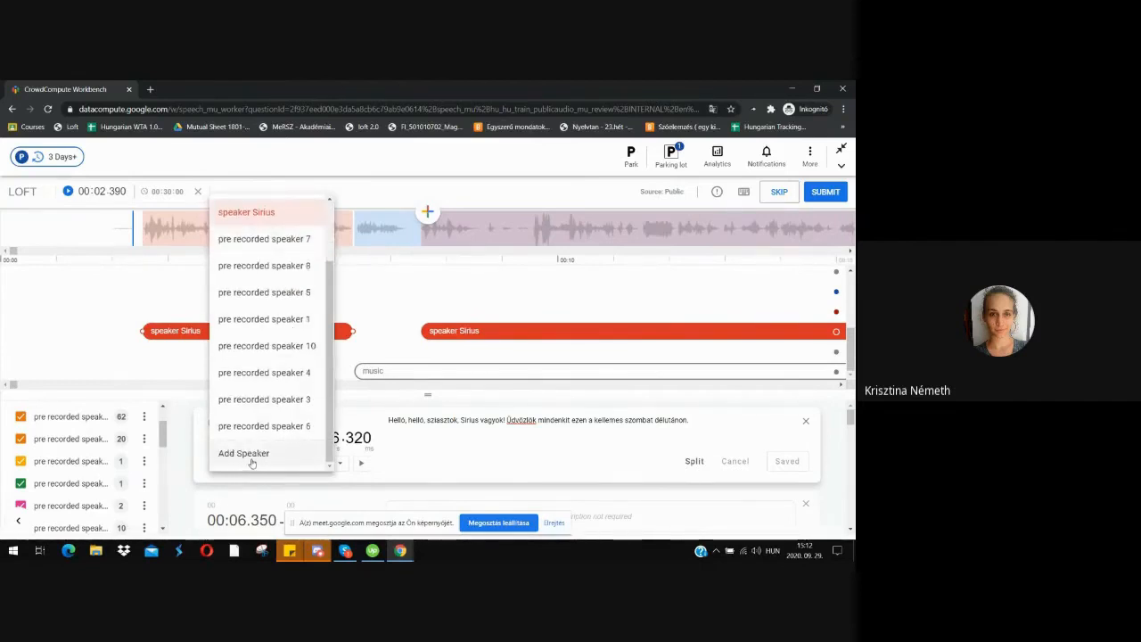
left_click(410, 433)
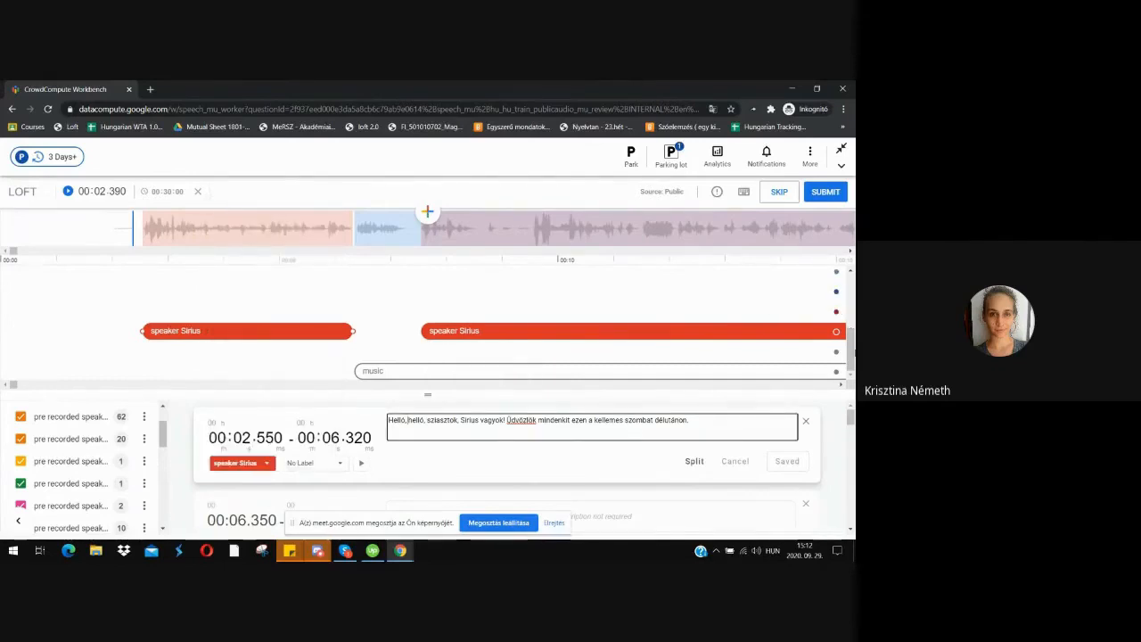
left_click(438, 475)
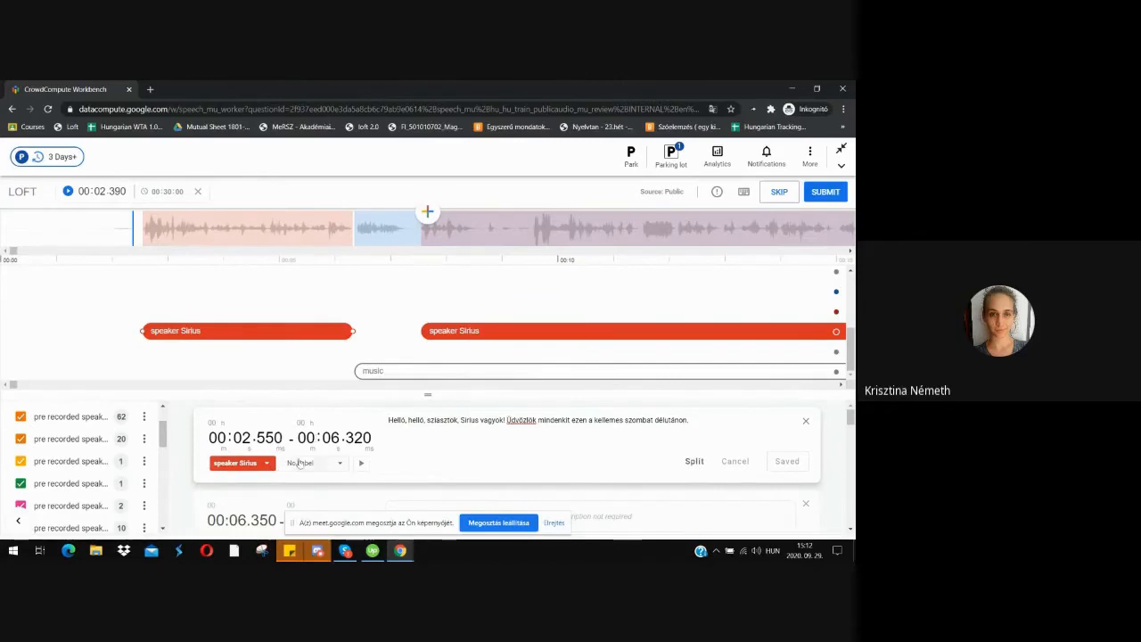
Examine the label choices available for the 00:02.550–00:06.320 speech segment
left_click(337, 465)
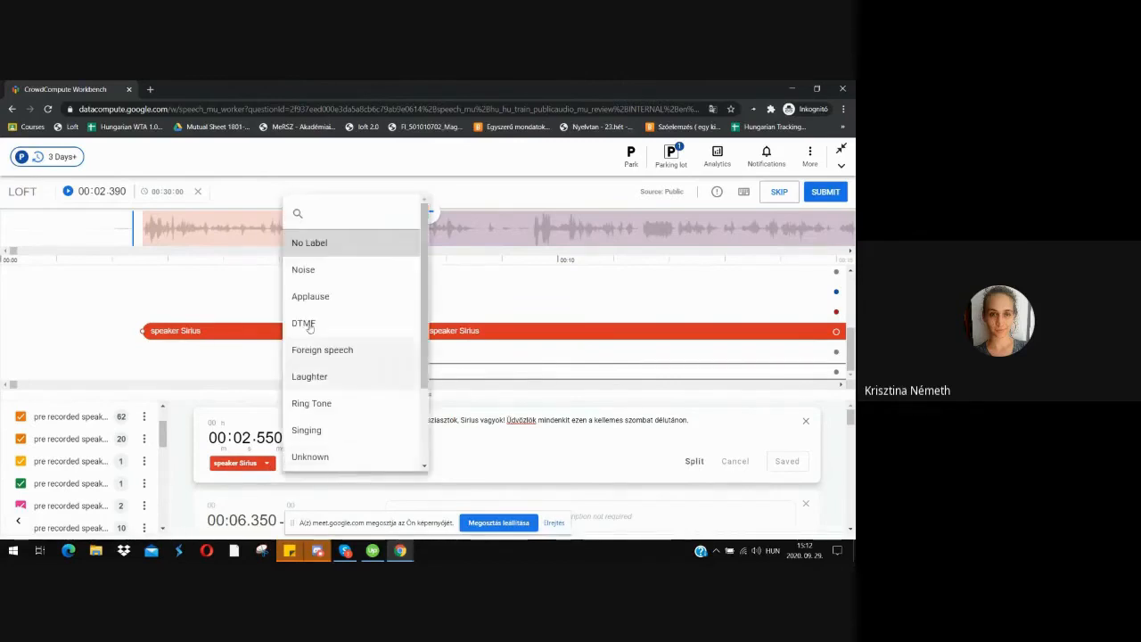
left_click(501, 473)
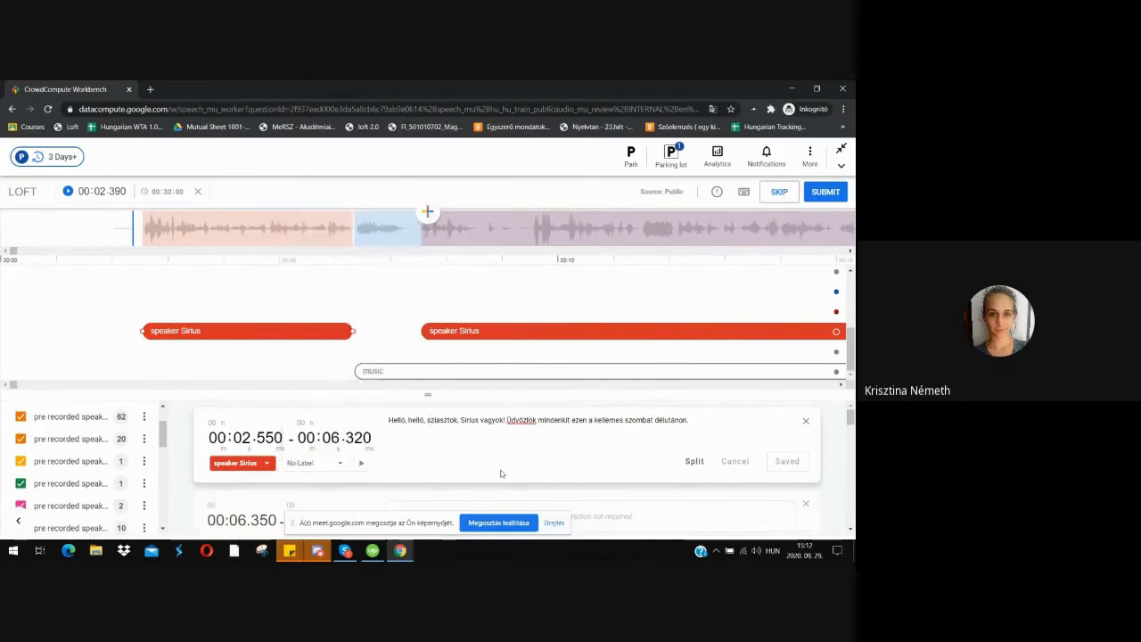
left_click(340, 465)
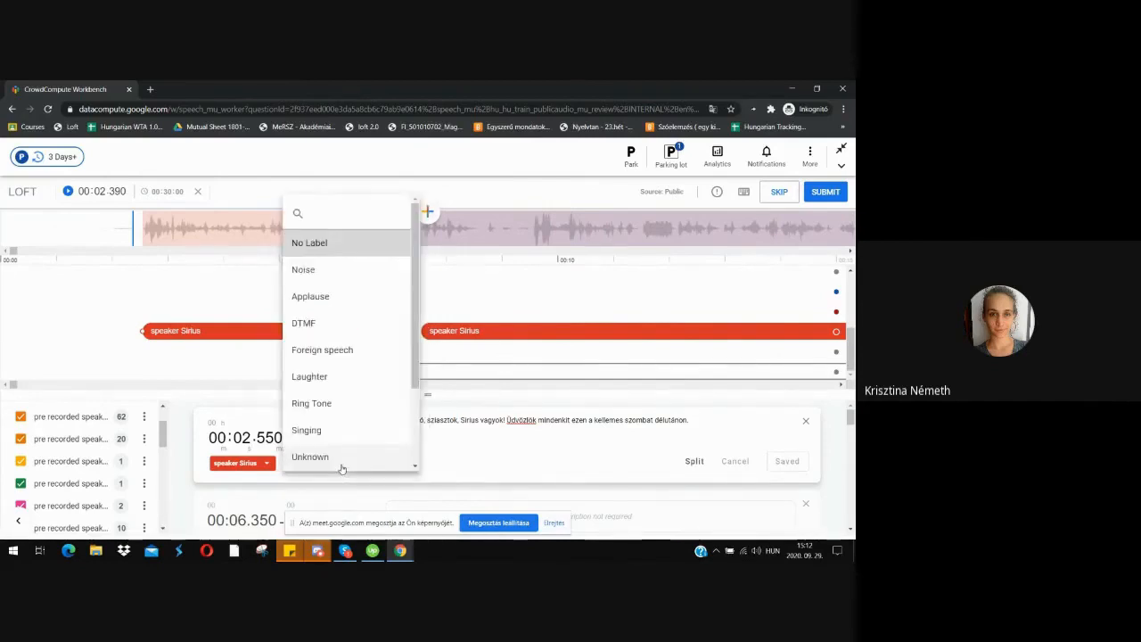
left_click(510, 465)
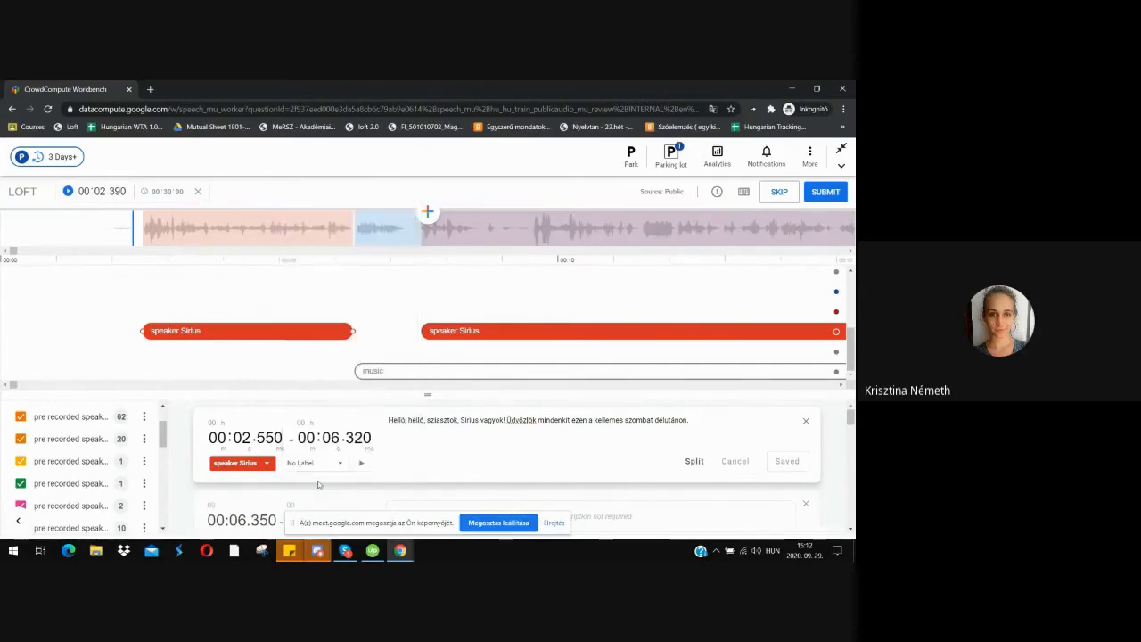
Select the 00:06.350–00:33.340 music segment and look through its full list of label choices
scroll(526, 464, "down", 3)
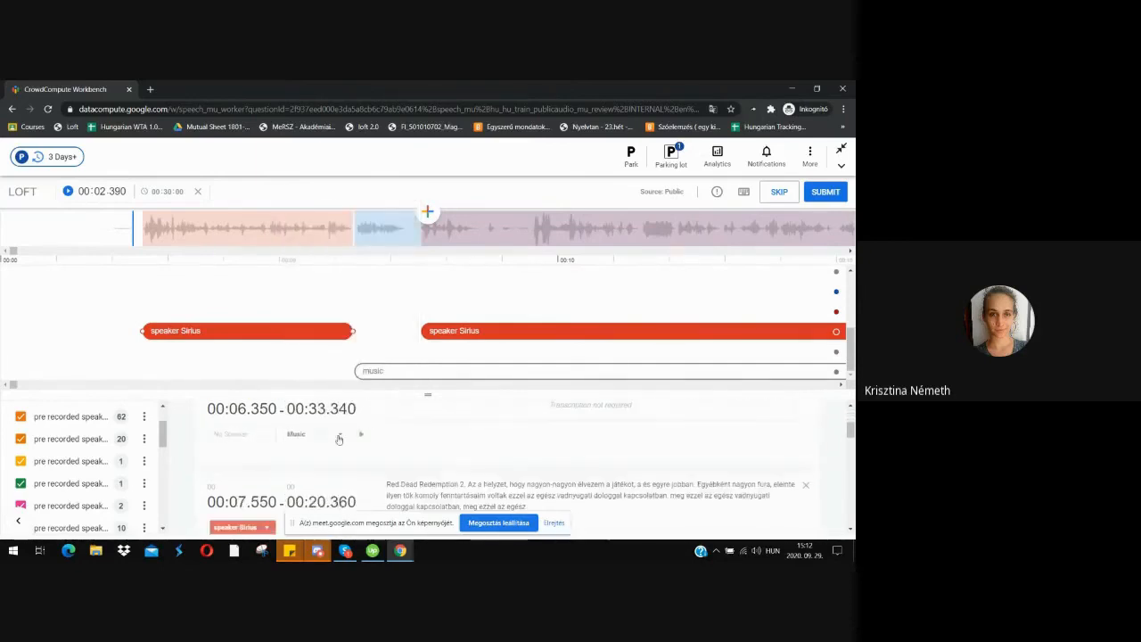
left_click(339, 438)
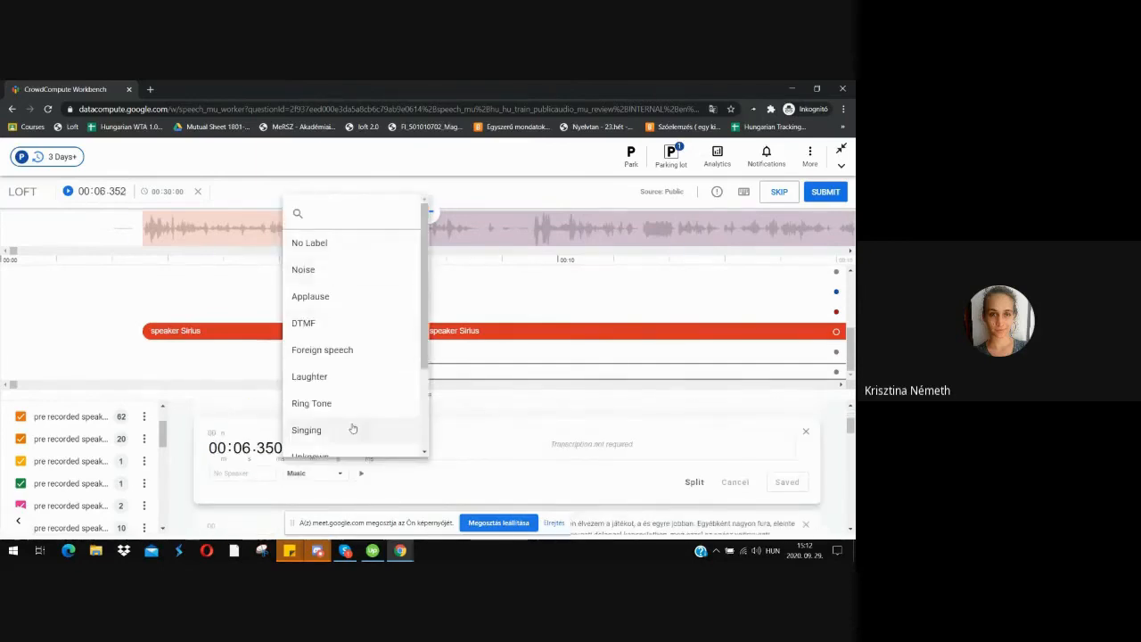
scroll(354, 419, "down", 2)
scroll(354, 364, "up", 2)
scroll(354, 364, "down", 2)
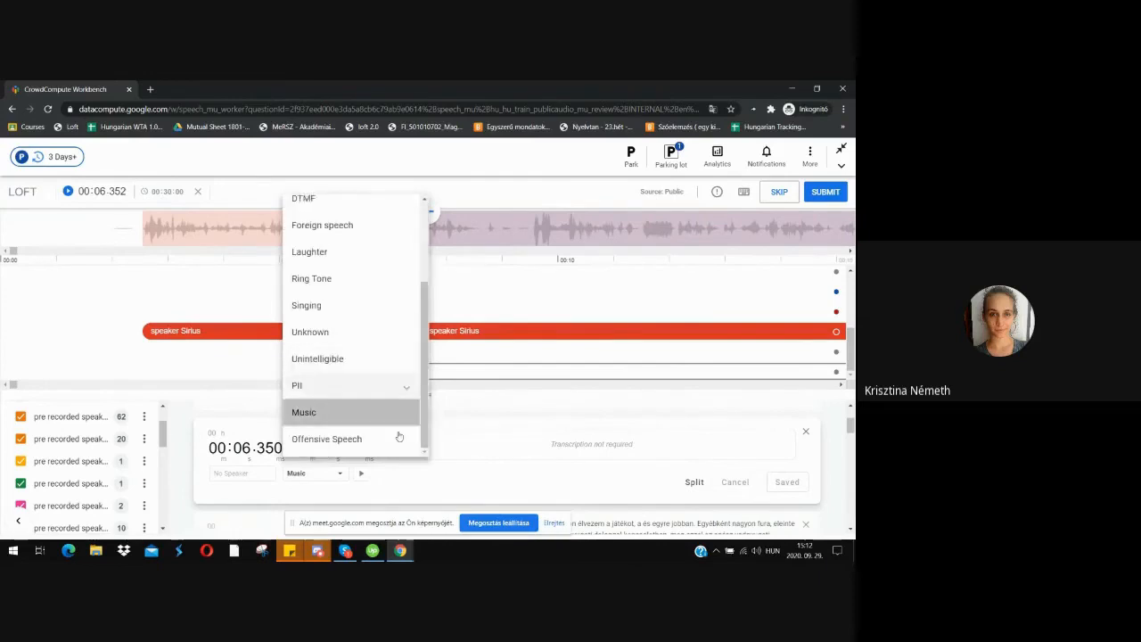
left_click(429, 485)
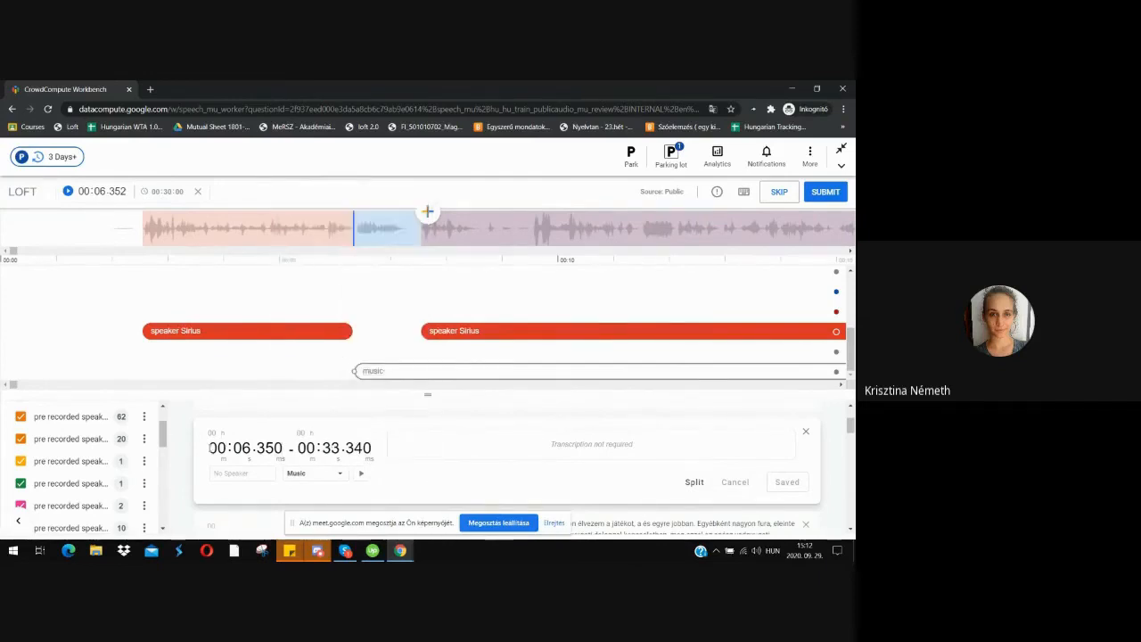
Inspect the editable minutes, seconds and milliseconds of the music segment's start time without changing them
left_click(211, 447)
left_click(242, 448)
left_click(282, 447)
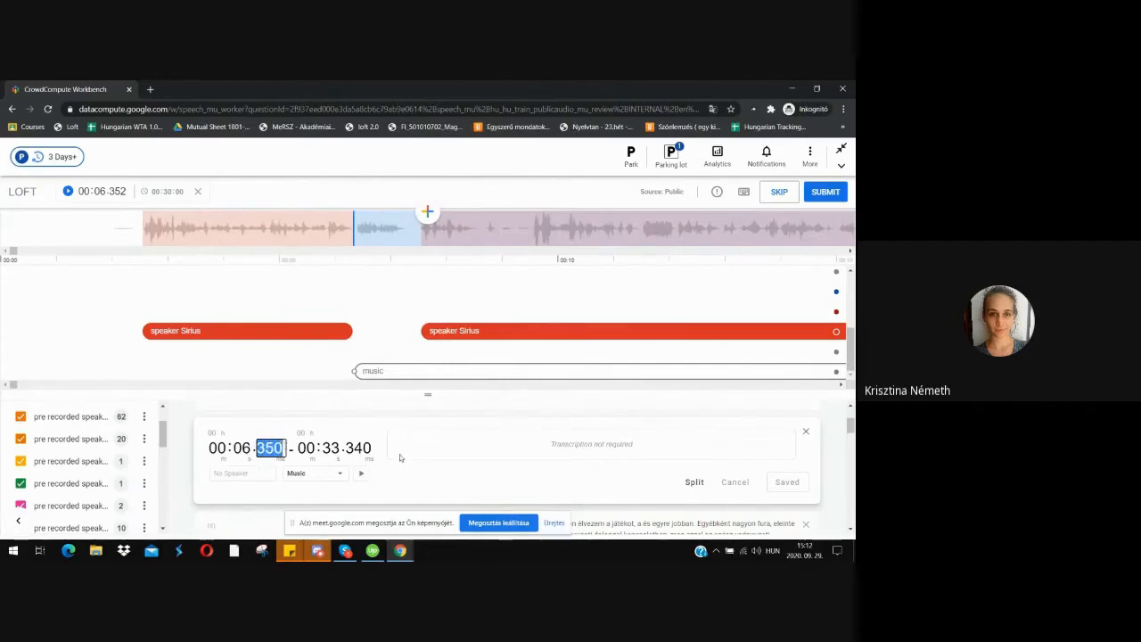
left_click(399, 480)
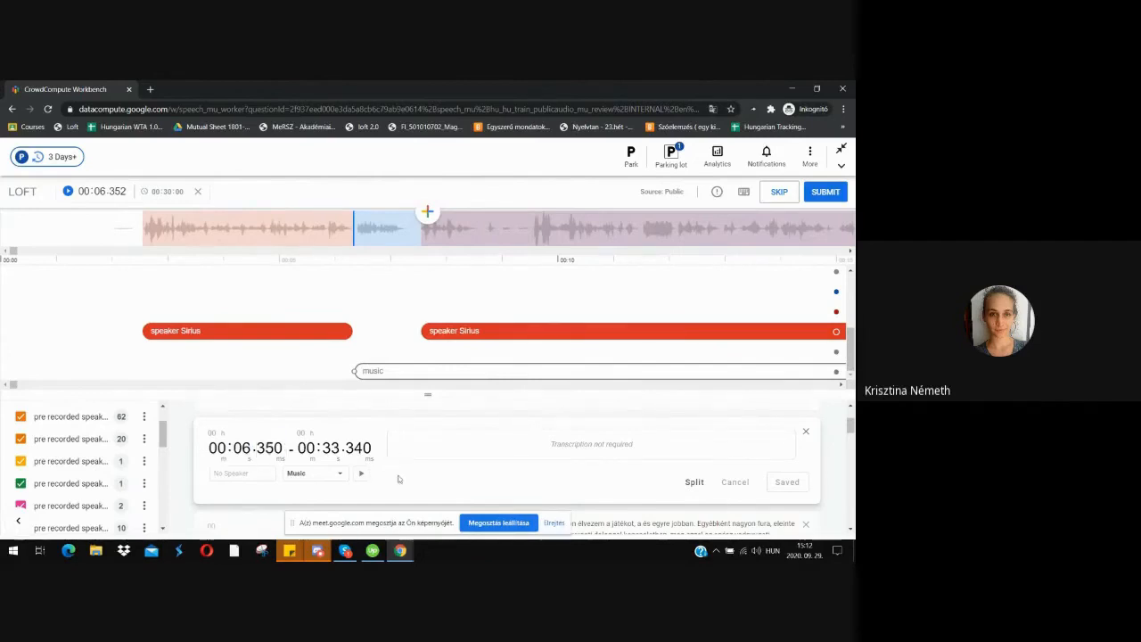
Move the start of the music segment on the timeline to 00:06.390 and save the segment
left_click(354, 371)
left_click_drag(355, 371, 357, 371)
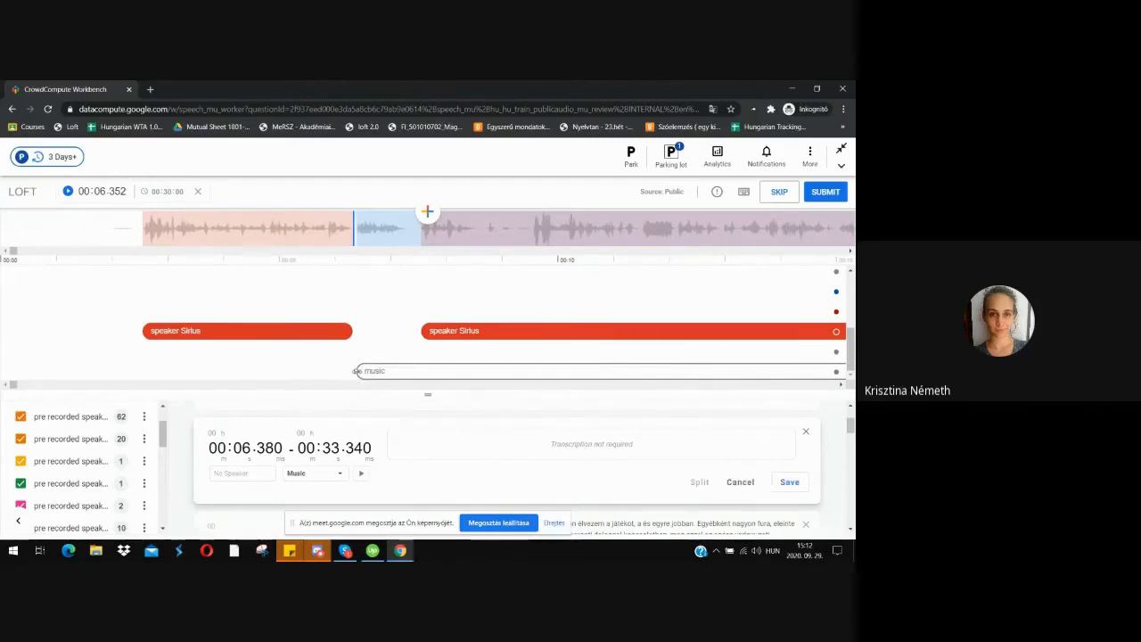
left_click(787, 482)
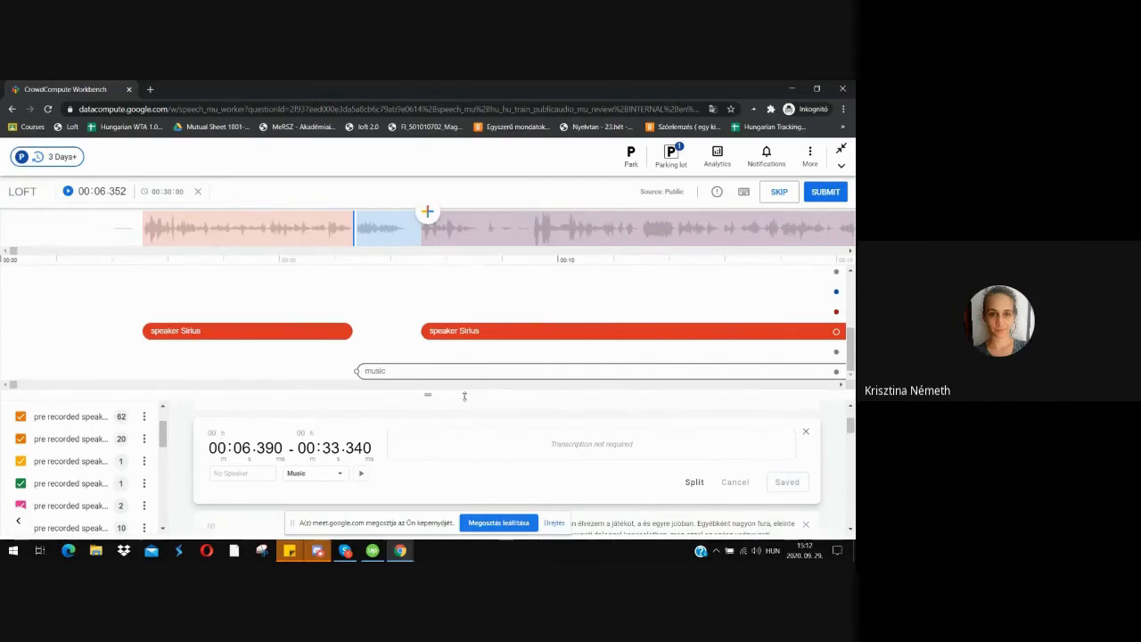
Enlarge the timeline pane slightly and advance the playhead along the waveform to about 00:19.550
left_click_drag(465, 395, 466, 409)
left_click(504, 226)
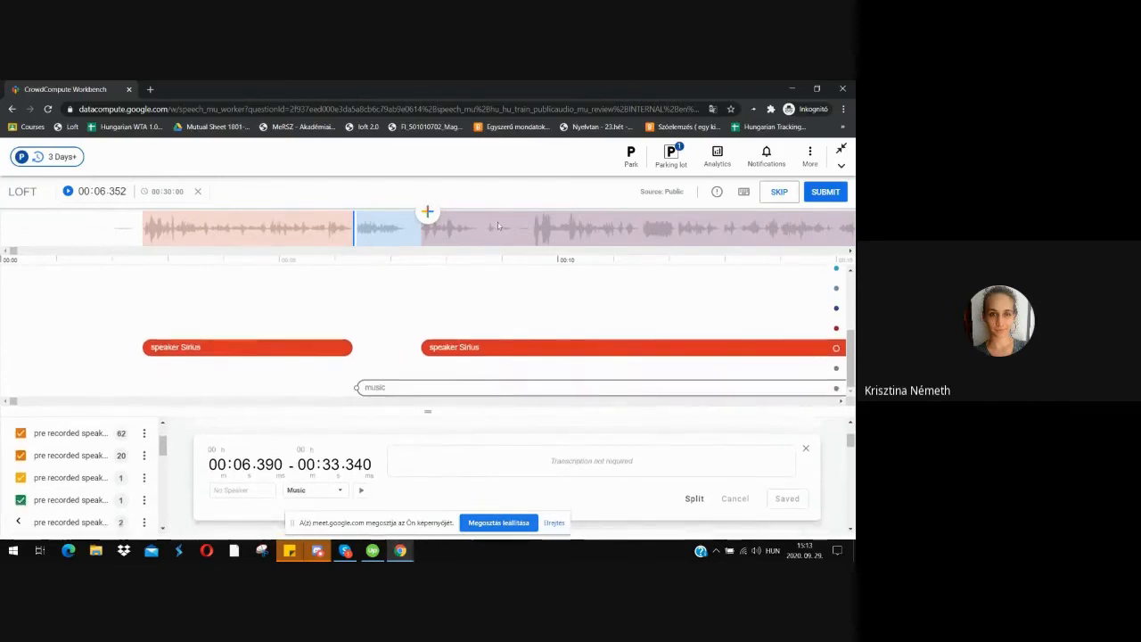
left_click(513, 228)
left_click(512, 227)
left_click(513, 228)
left_click(513, 228)
left_click(512, 227)
left_click(513, 227)
left_click(513, 228)
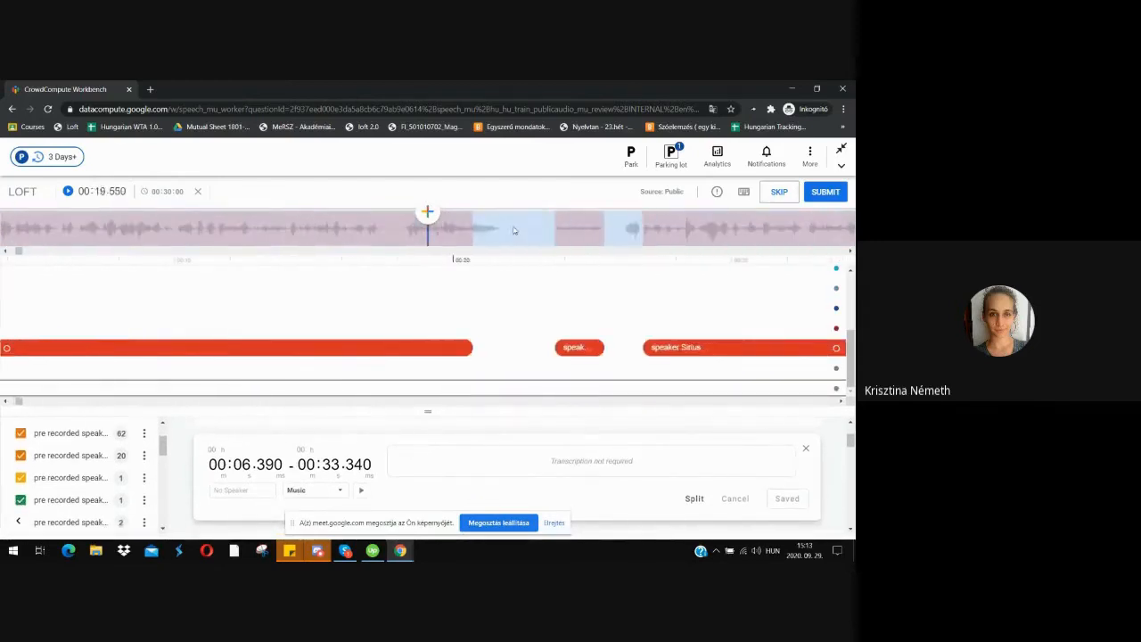
Advance the playhead along the waveform to the end of the short speaker Sirius segment, at about 00:22.710
left_click(513, 232)
left_click(519, 239)
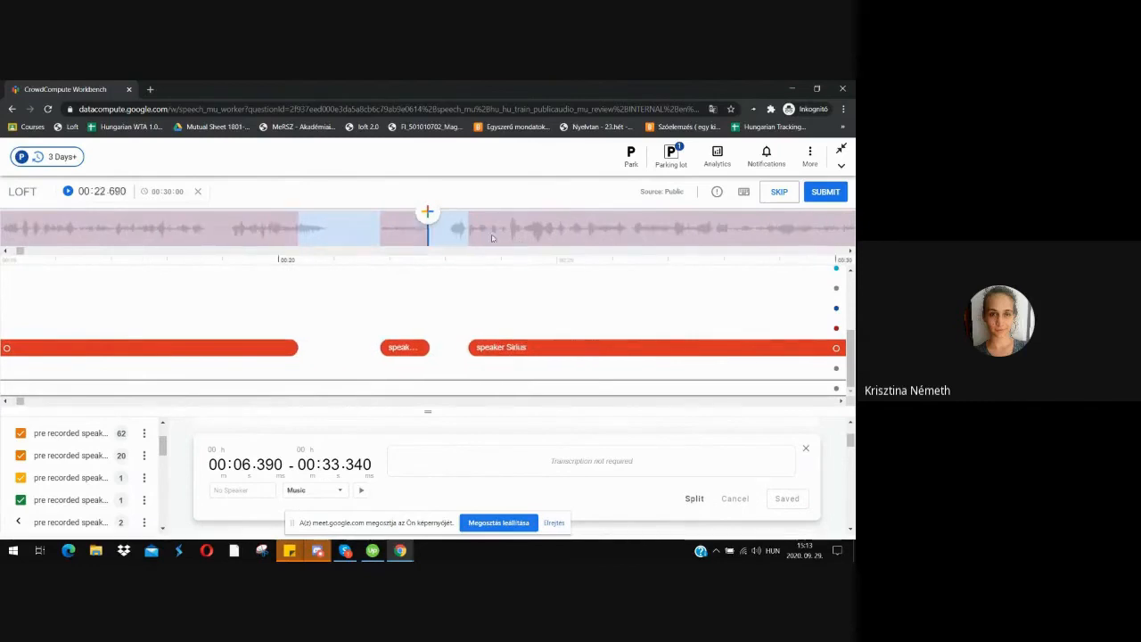
left_click(430, 243)
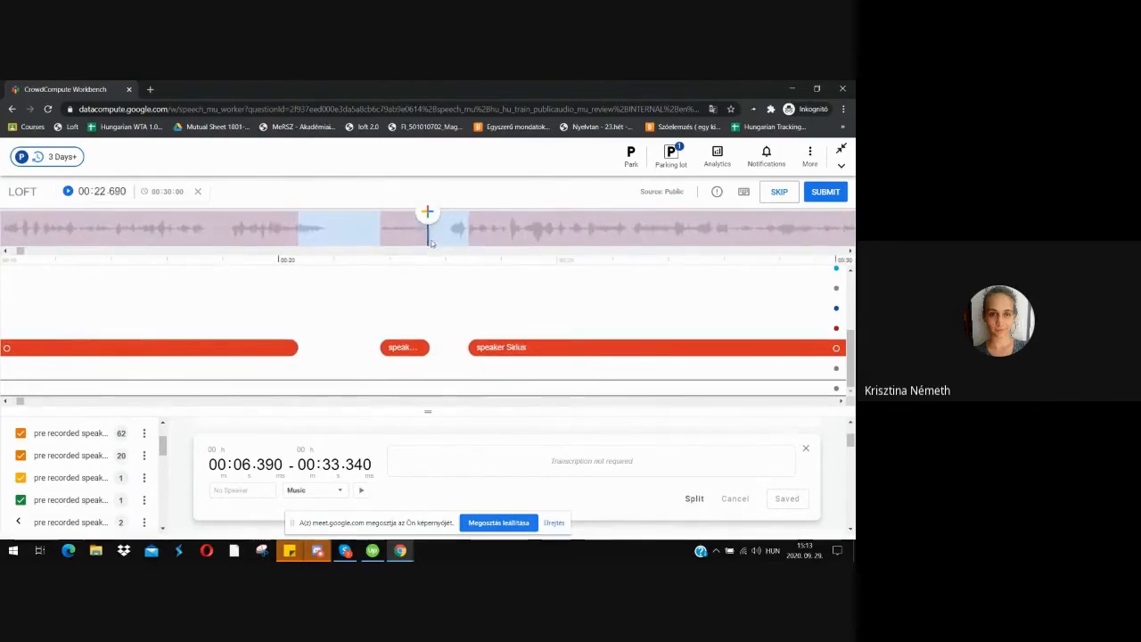
left_click(431, 242)
left_click(426, 242)
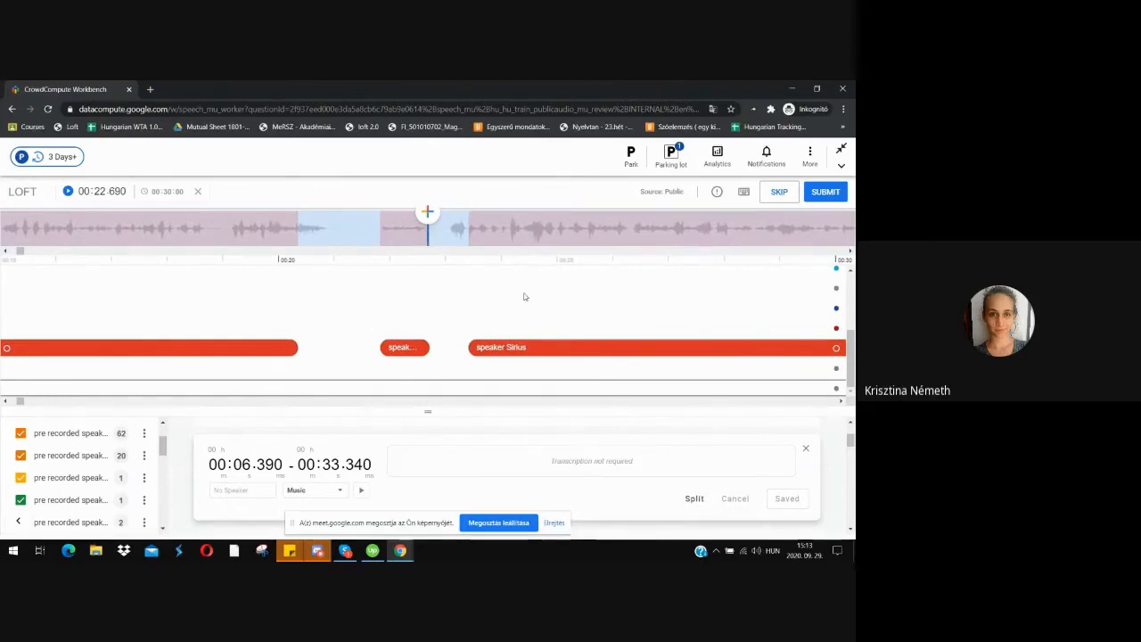
key("Right")
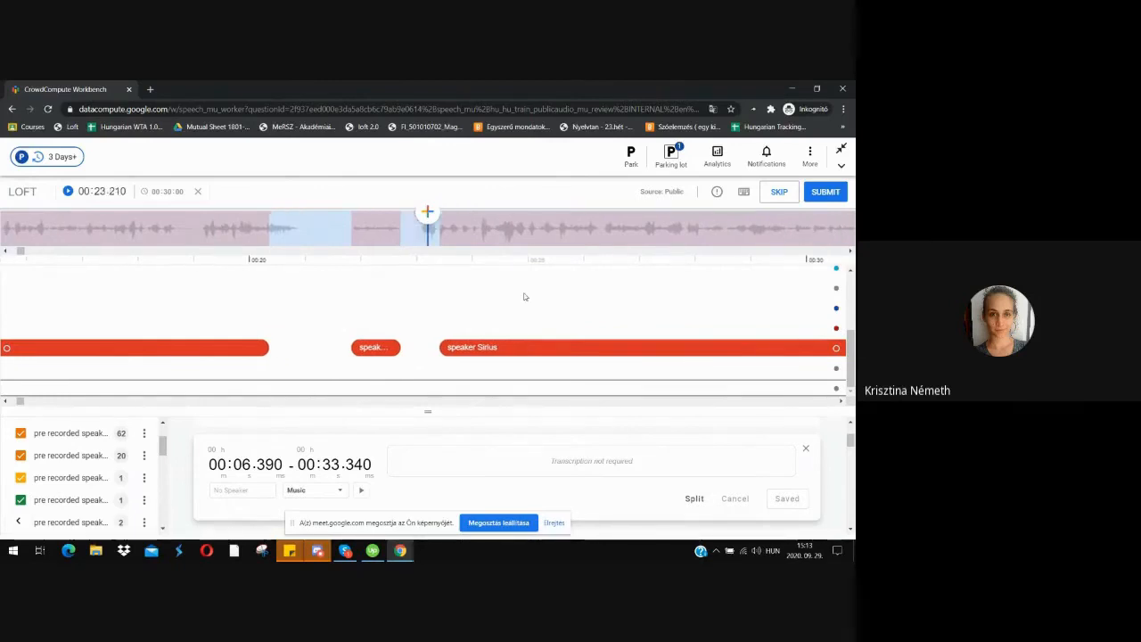
key("Left")
key("Right")
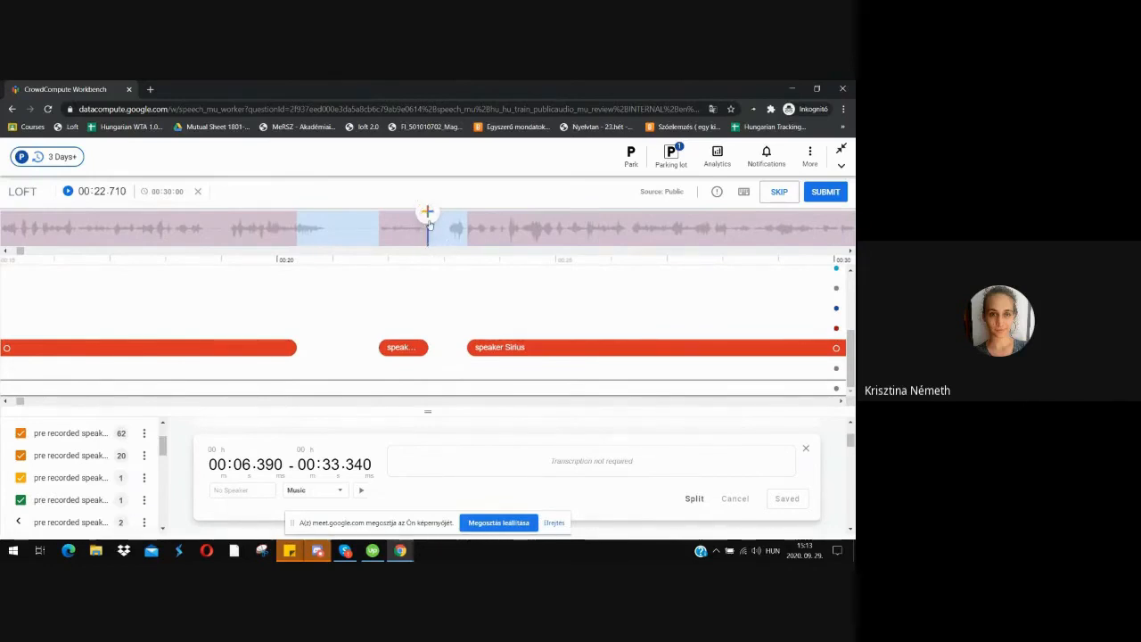
Browse the segment list and select the speaker Sirius segment 00:07.550–00:20.360
scroll(423, 469, "down", 3)
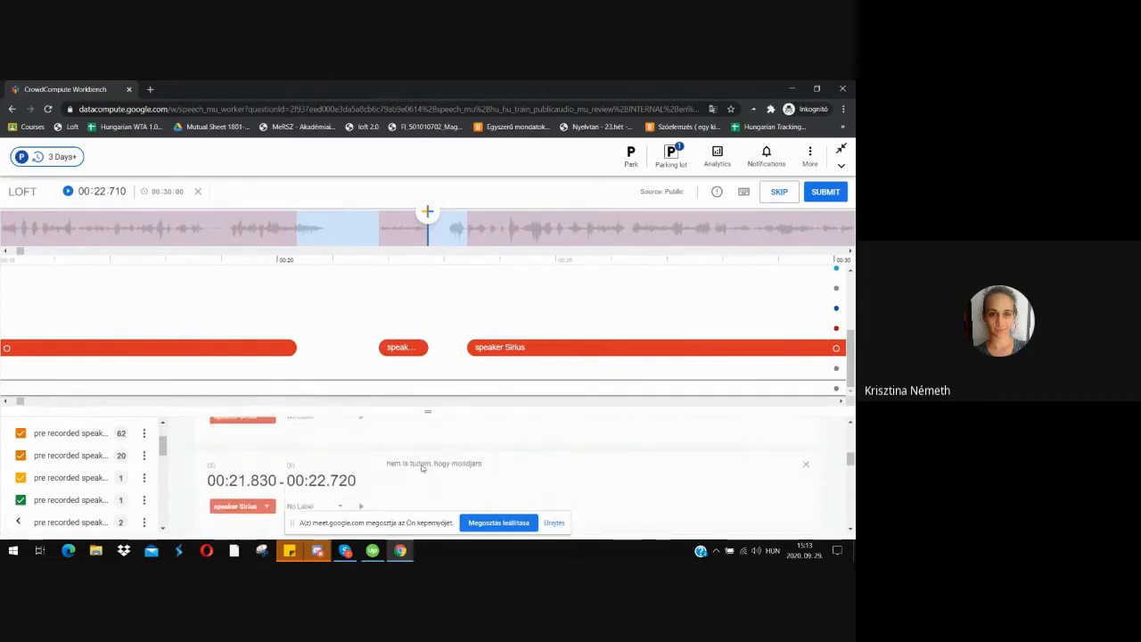
scroll(423, 469, "up", 1)
left_click_drag(331, 446, 373, 465)
left_click(372, 464)
left_click(381, 468)
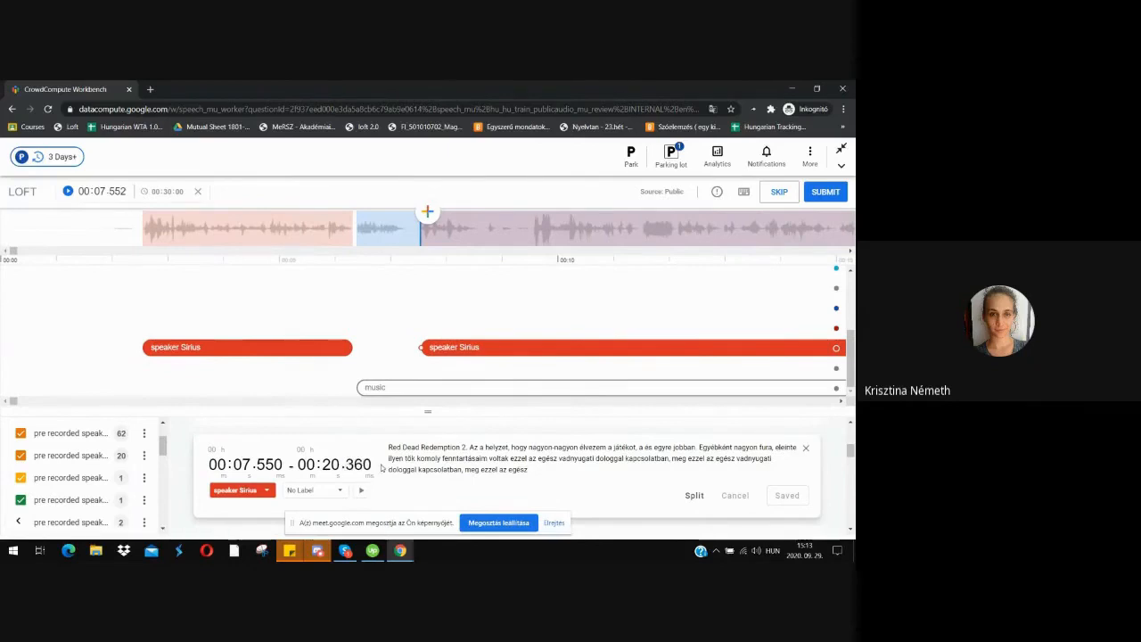
Open the transcription of the 00:21.830–00:22.720 segment for editing, and leave it unedited with the playhead at 00:22.880
scroll(381, 467, "down", 3)
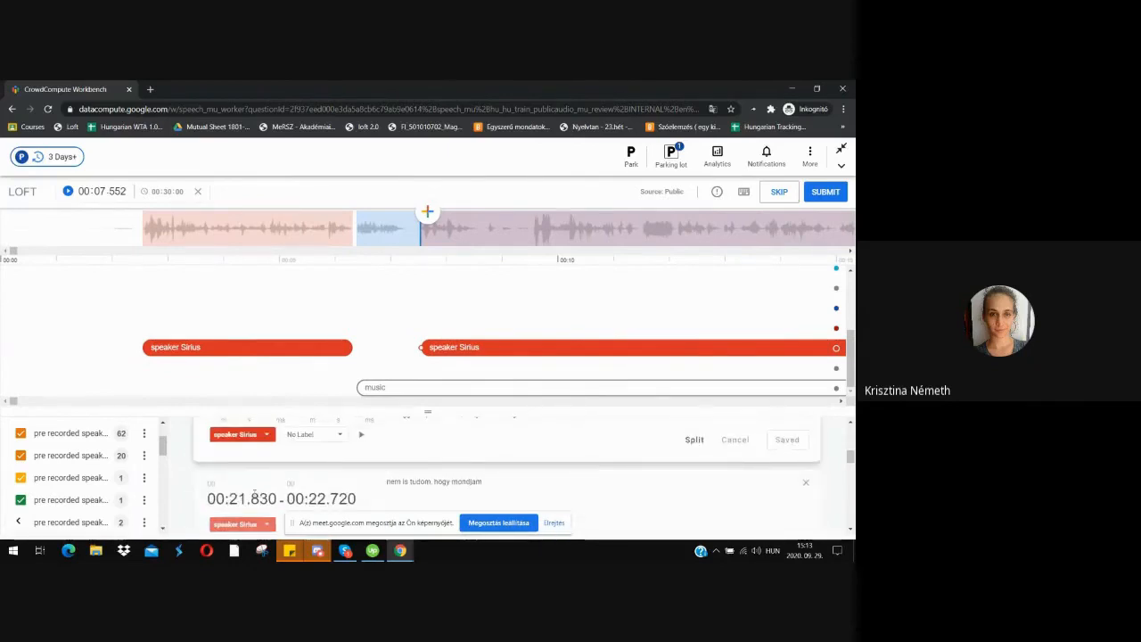
left_click(254, 496)
left_click(487, 465)
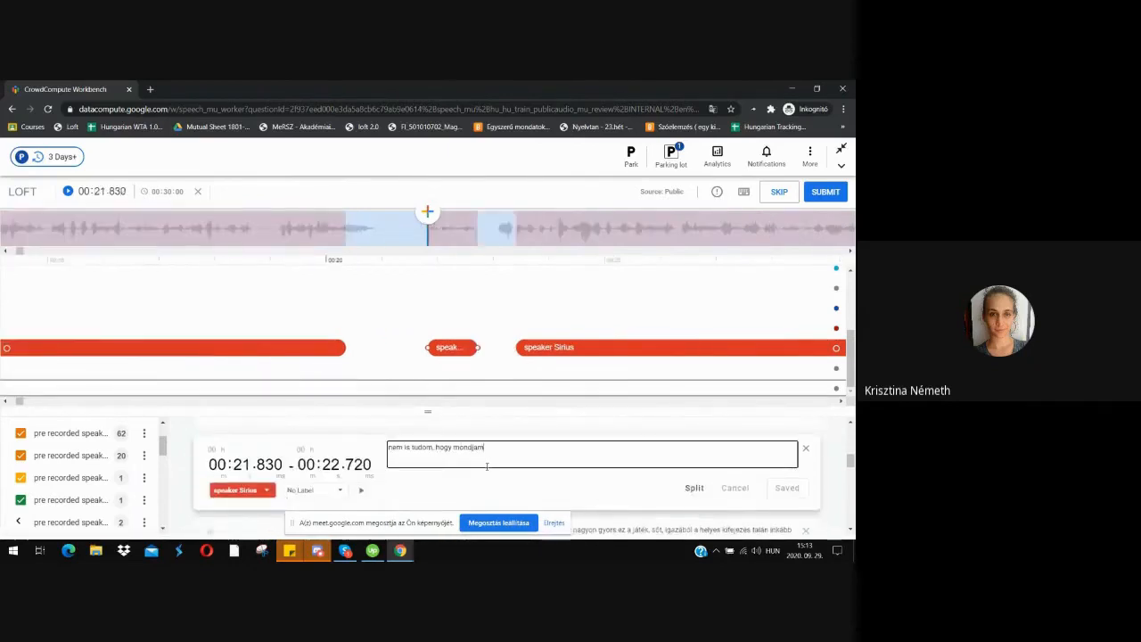
left_click(488, 384)
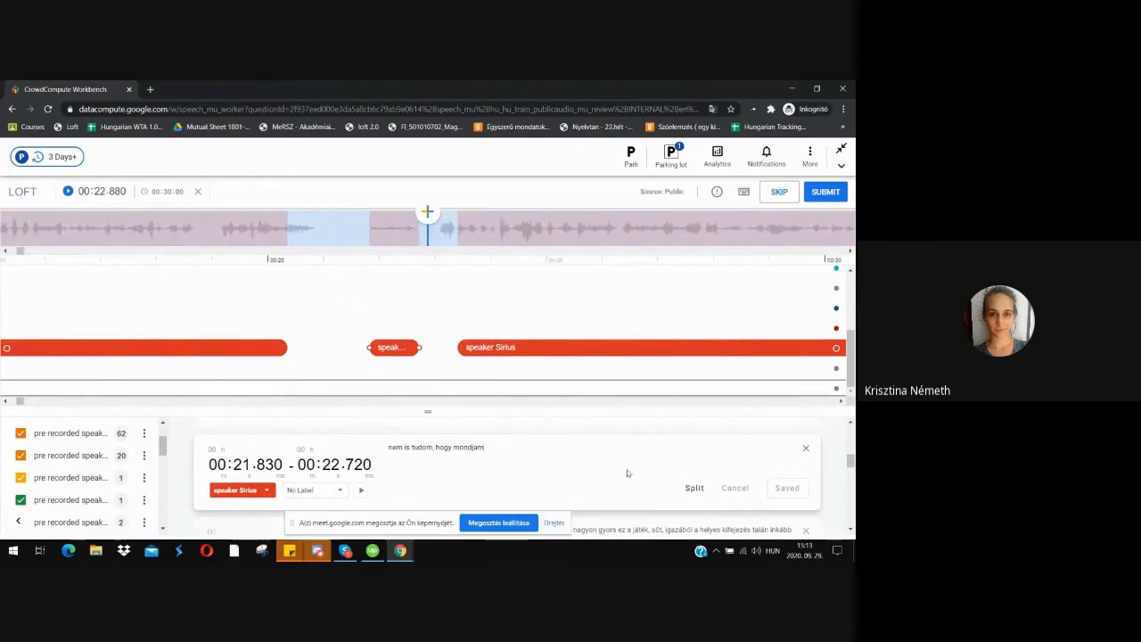
Go far down the segment list and open the transcription of the 05:05.320–05:06.990 segment for editing
scroll(533, 410, "down", 10)
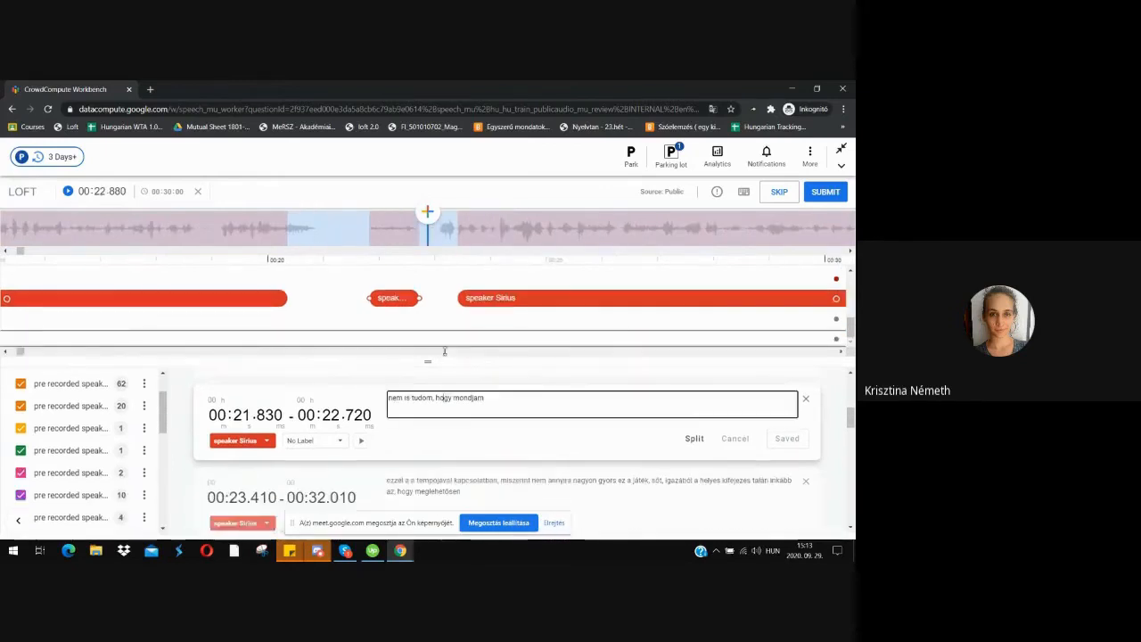
scroll(533, 410, "down", 10)
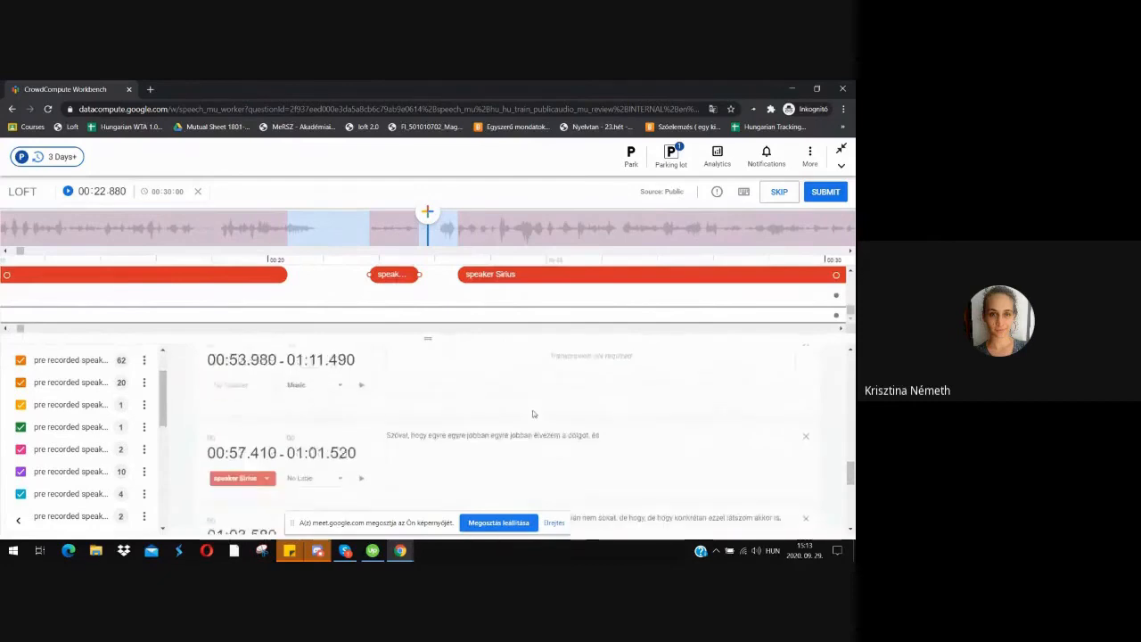
scroll(621, 391, "down", 10)
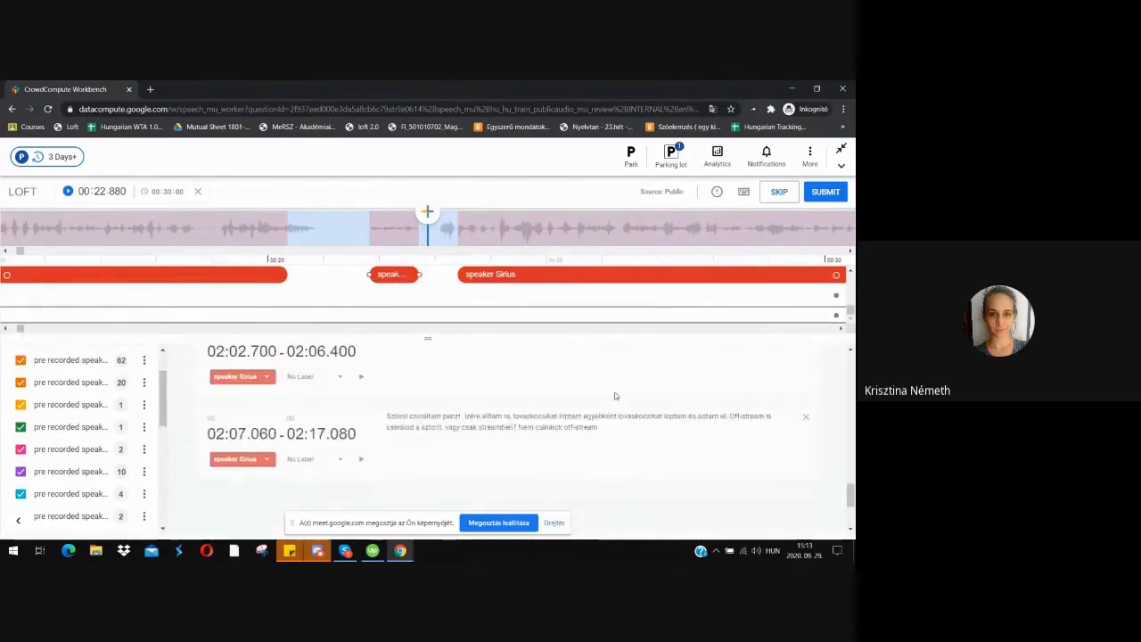
scroll(614, 397, "down", 10)
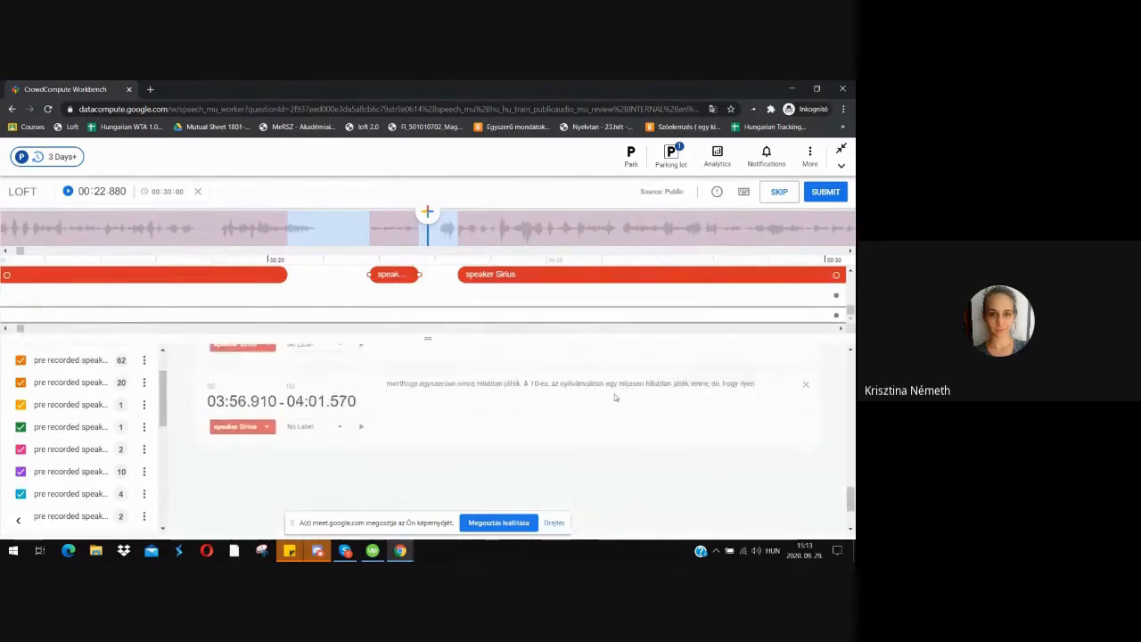
scroll(613, 399, "down", 8)
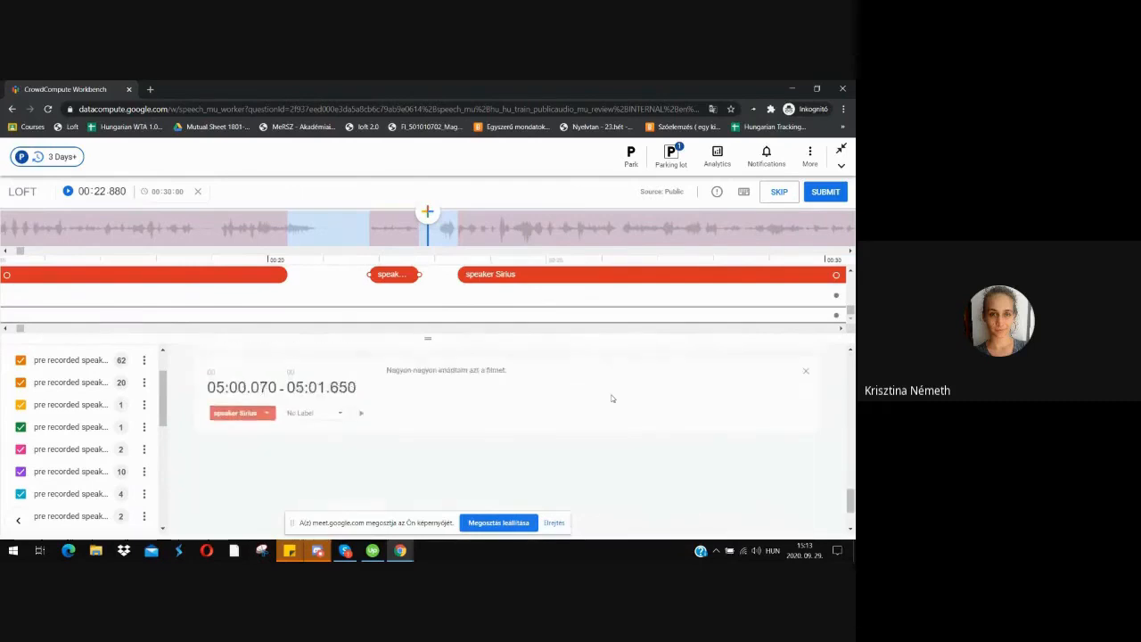
left_click(420, 362)
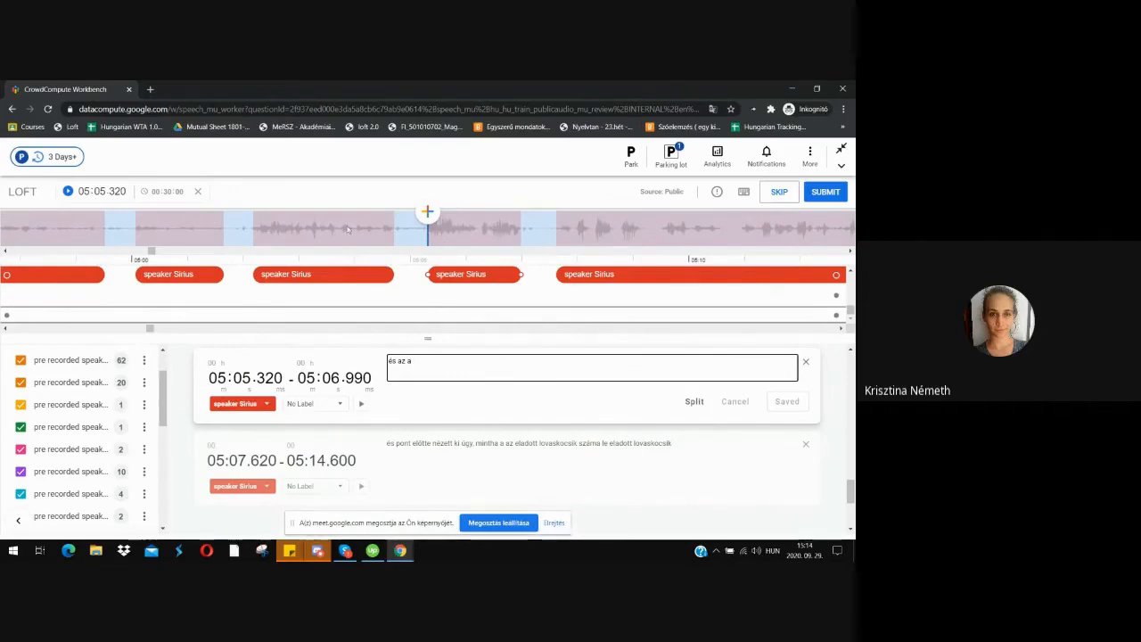
Switch the 05:05.320–05:06.990 transcription in and out of editing without changing it, and enlarge the timeline pane slightly
left_click(430, 408)
left_click(428, 360)
left_click(433, 404)
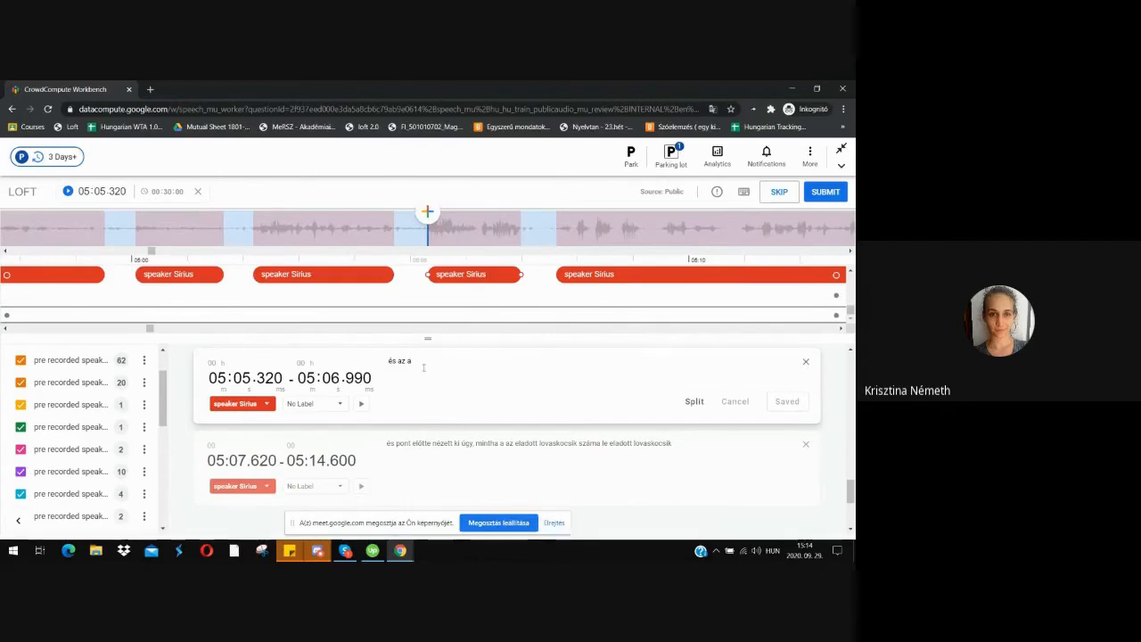
left_click(425, 366)
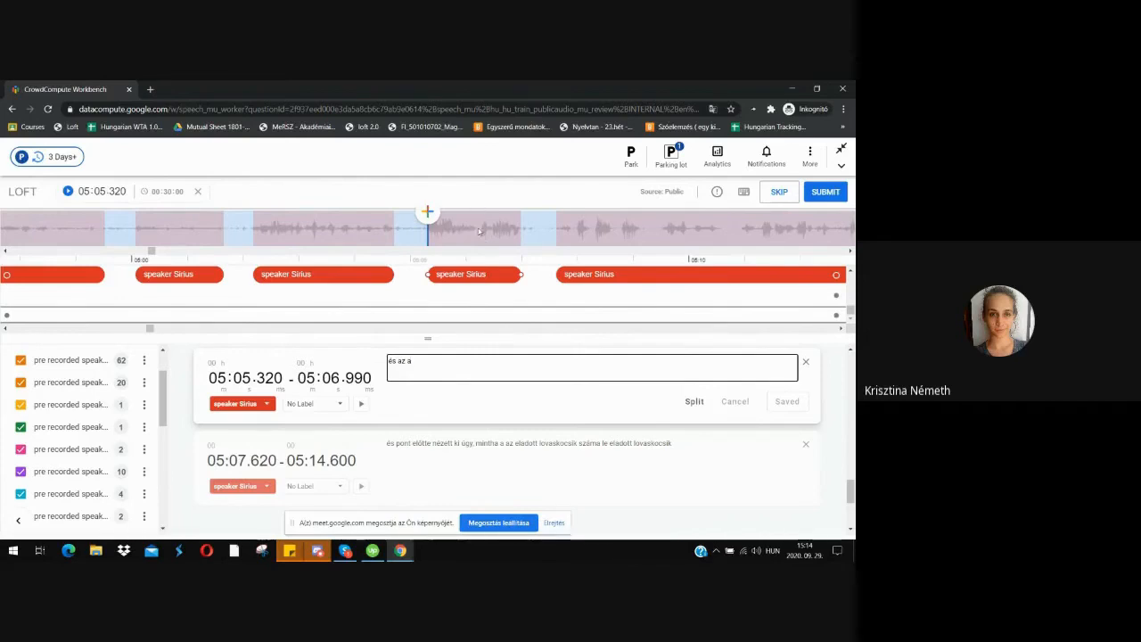
left_click(495, 411)
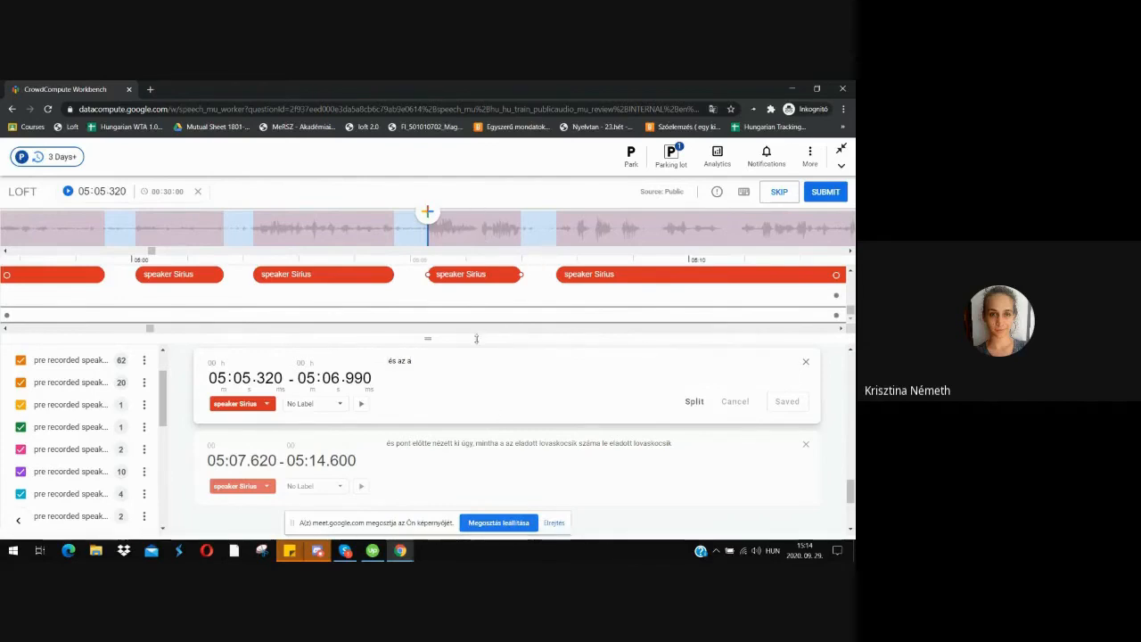
left_click_drag(477, 339, 481, 364)
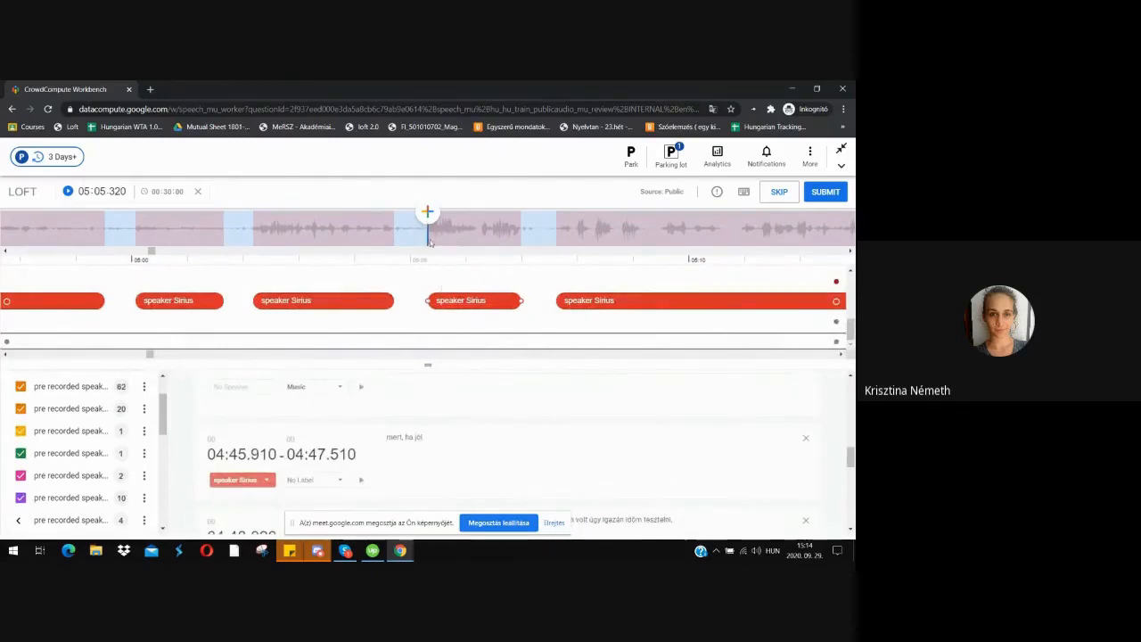
Play the audio into the 05:07.620–05:14.600 segment, focus its transcription and set the playhead to about 05:11.450
key("space")
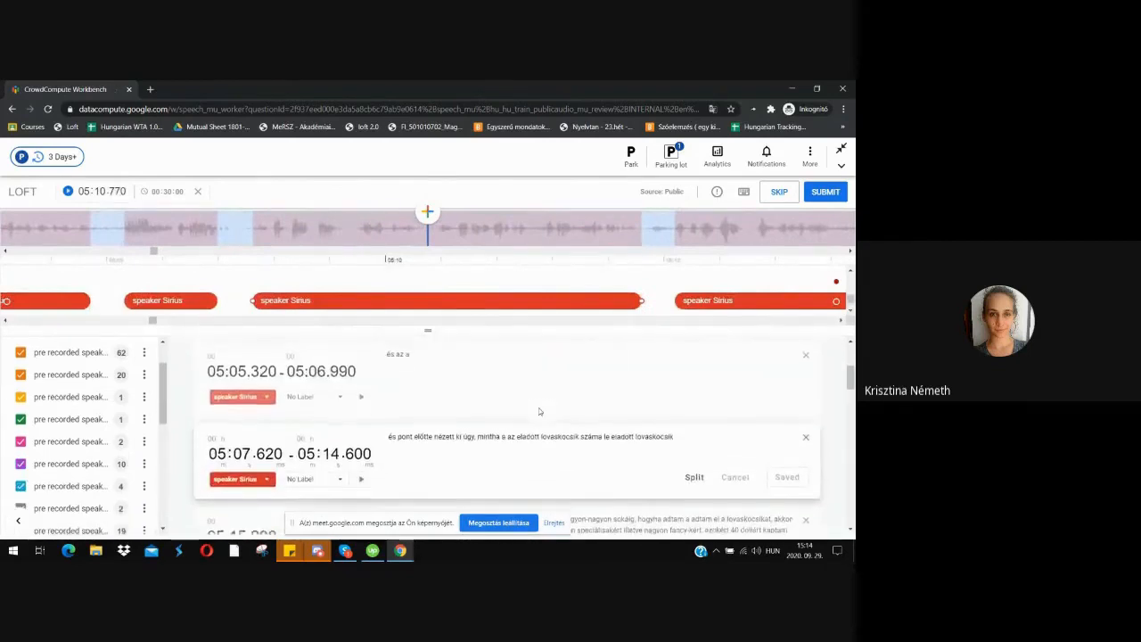
left_click(690, 382)
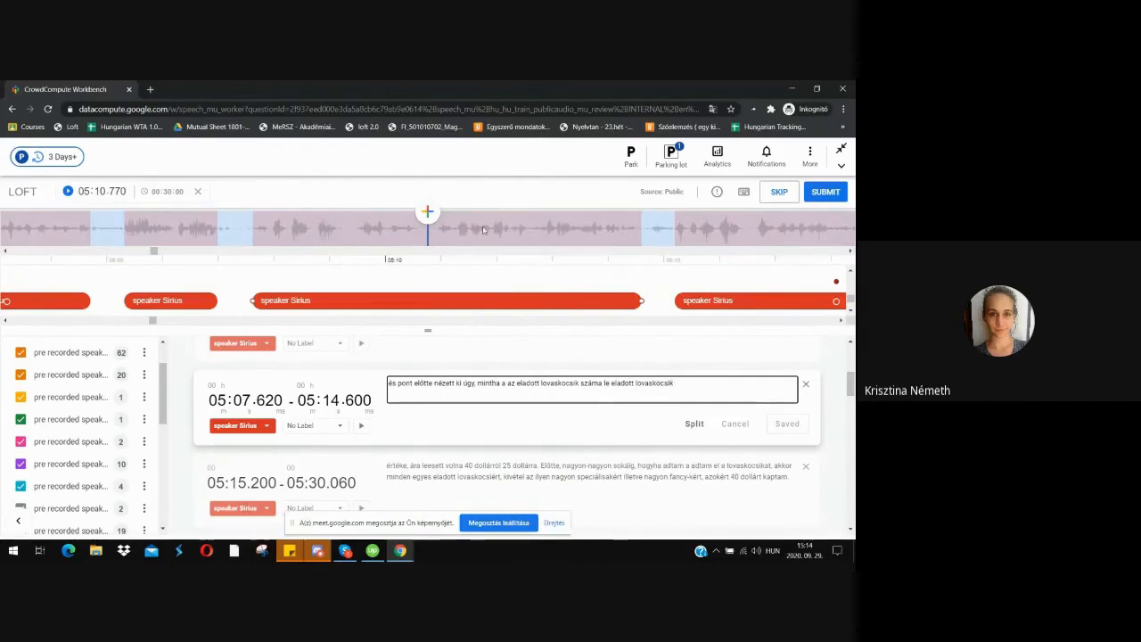
left_click(466, 234)
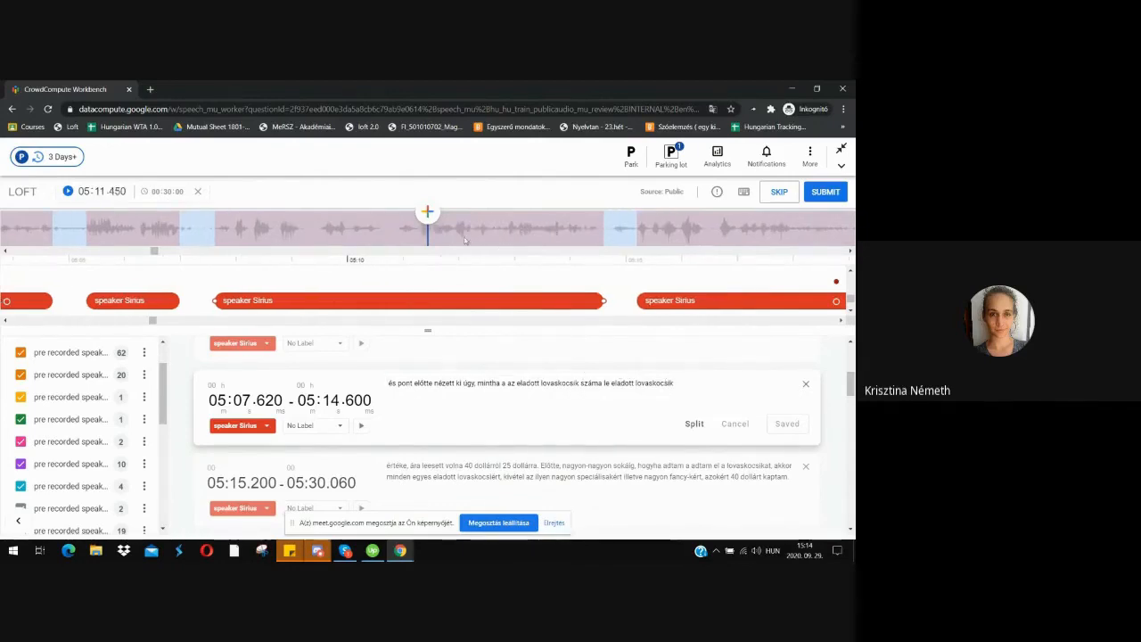
Edit the spacing before "száma" in the transcription of the 05:07.620–05:14.600 segment and save the segment
left_click(582, 383)
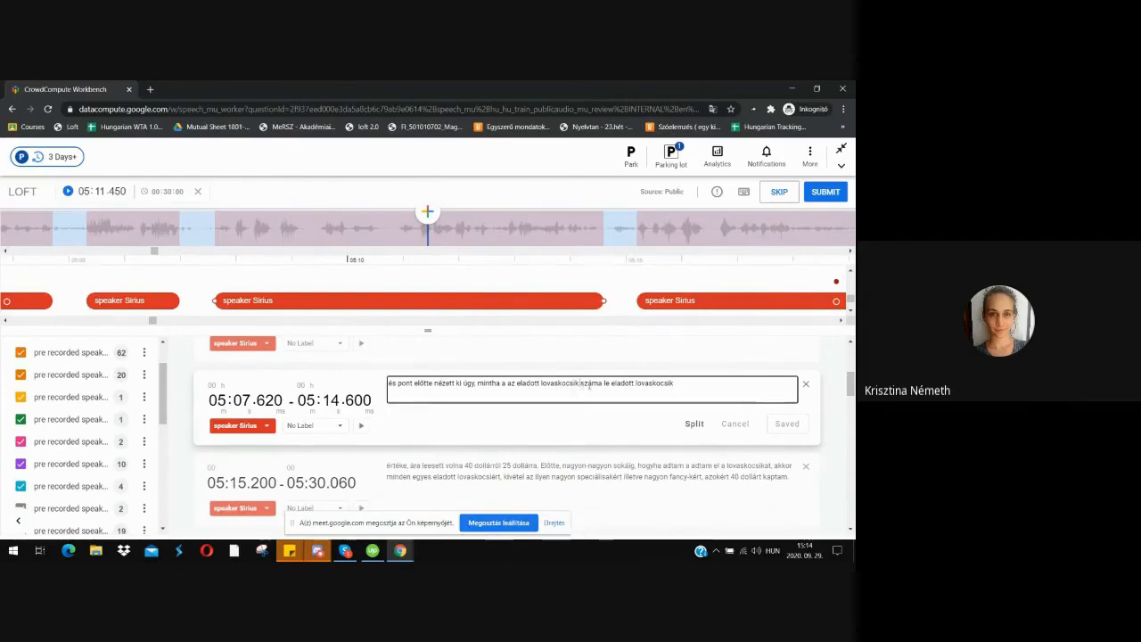
key("BackSpace")
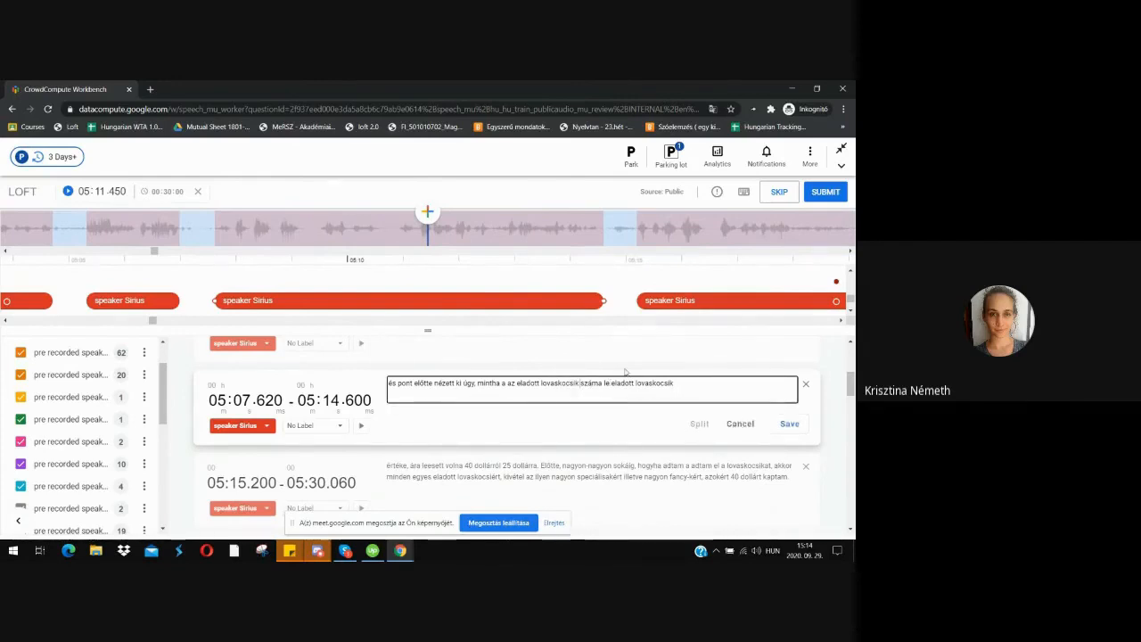
left_click(791, 424)
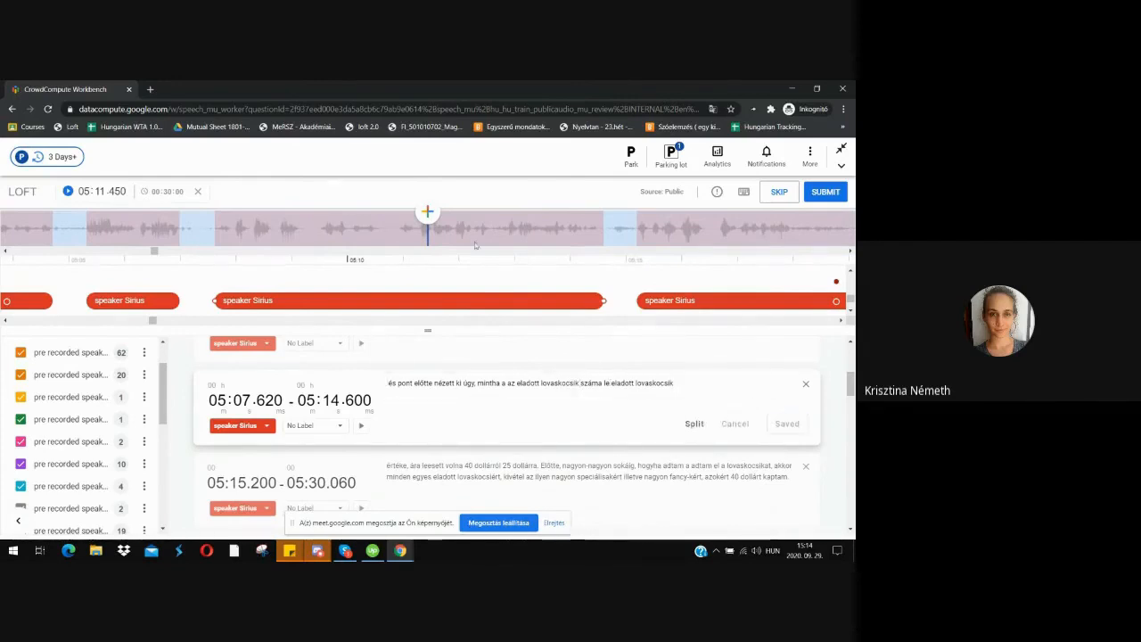
Listen to part of the 05:15.200–05:30.060 segment and return to the 05:07.620–05:14.600 segment's transcription without changing its text
left_click(664, 396)
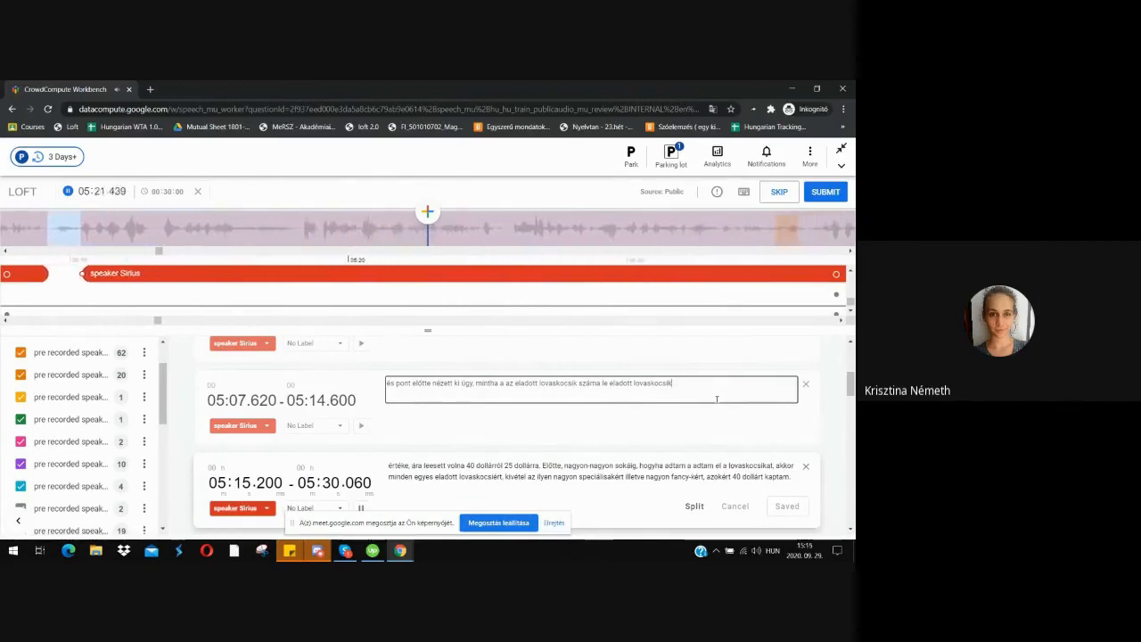
left_click(794, 425)
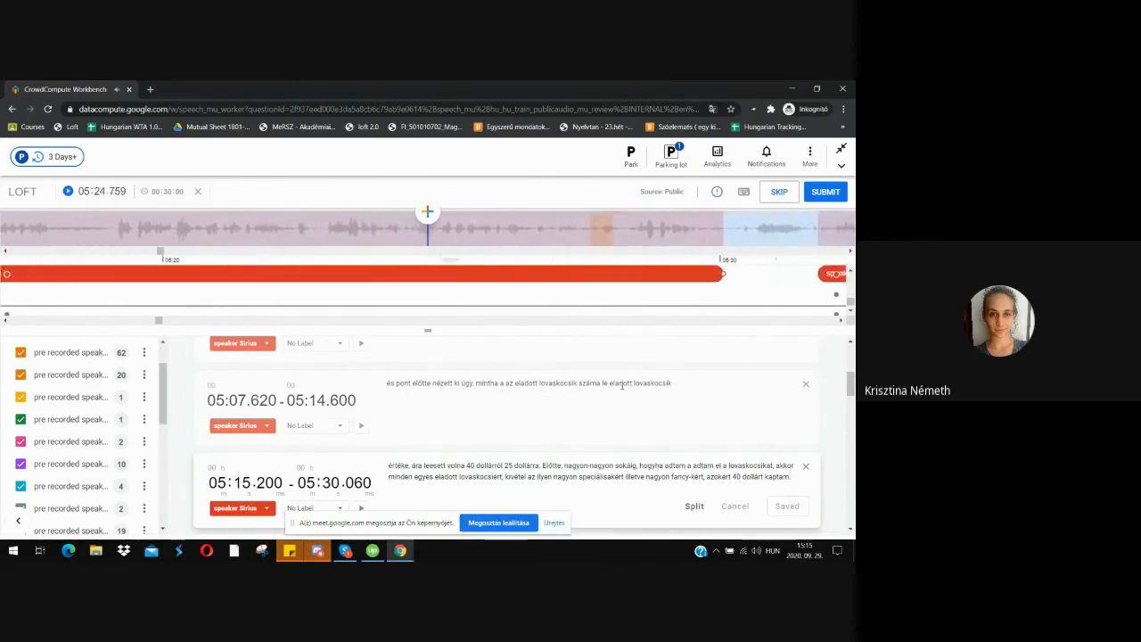
left_click(623, 385)
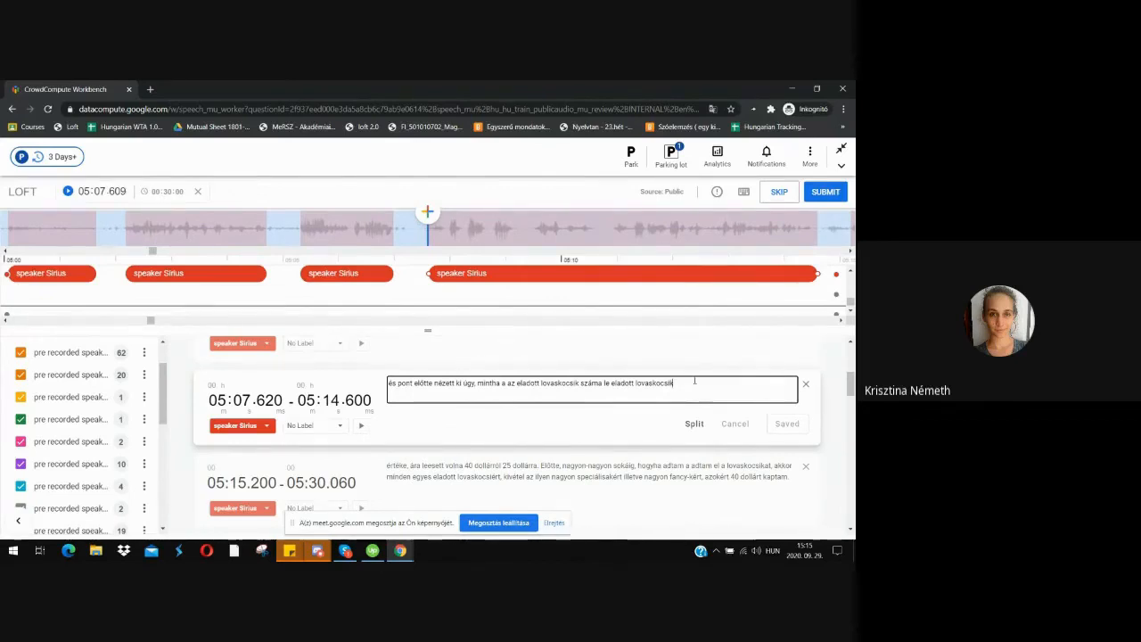
left_click(635, 431)
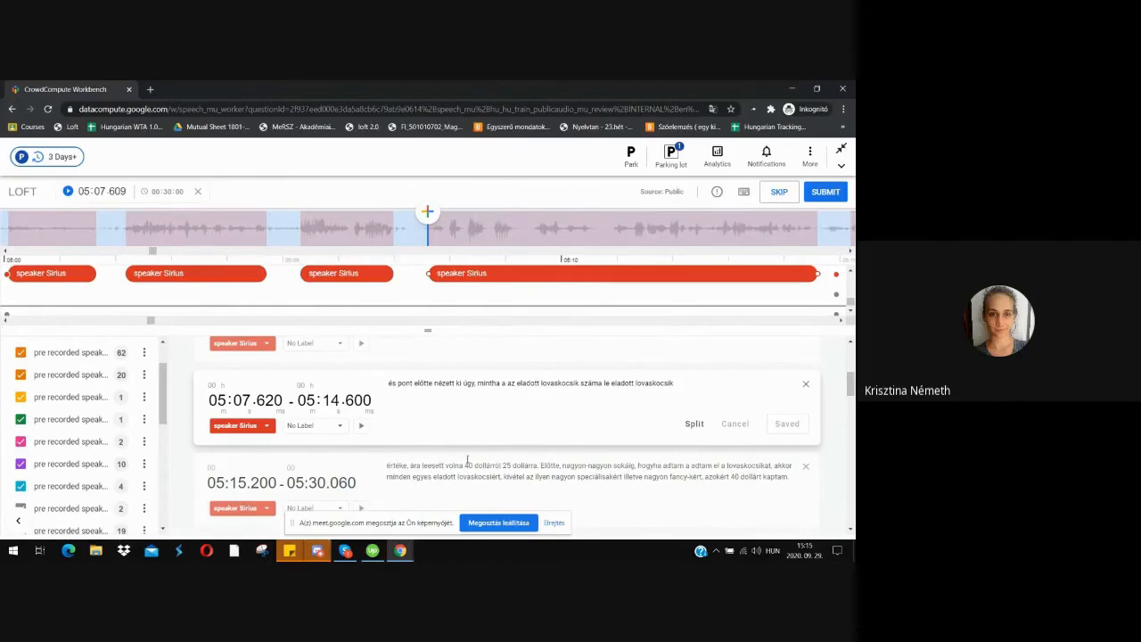
Resize the timeline pane to show the speaker Sirius segments above a larger segment list, with the playhead at 05:07.570
left_click_drag(440, 330, 470, 432)
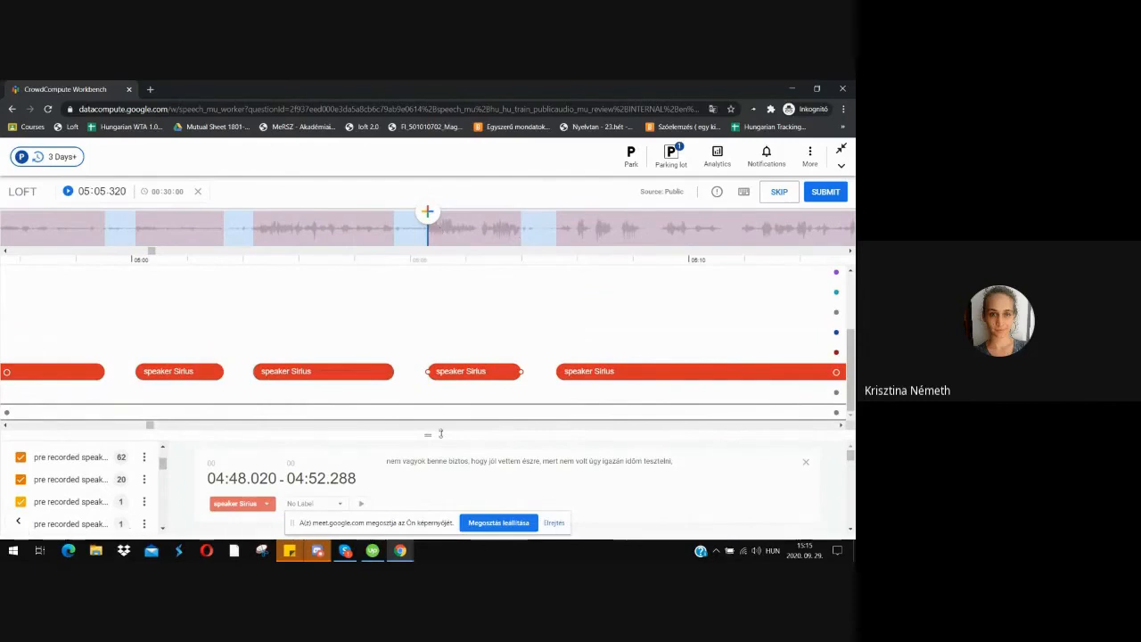
left_click_drag(440, 434, 444, 371)
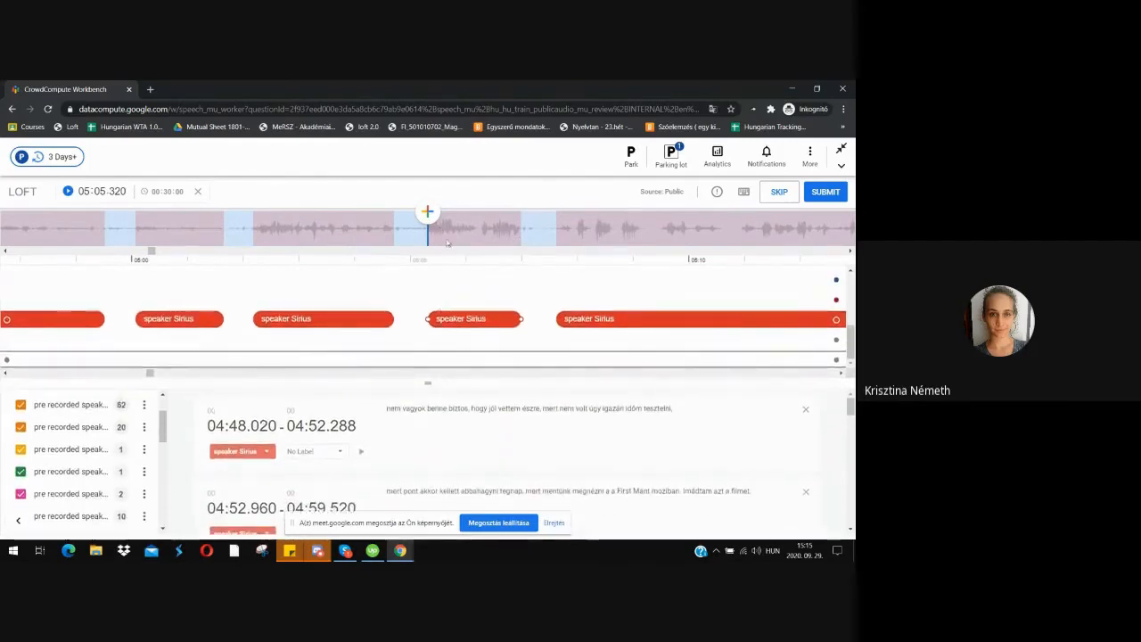
left_click(553, 241)
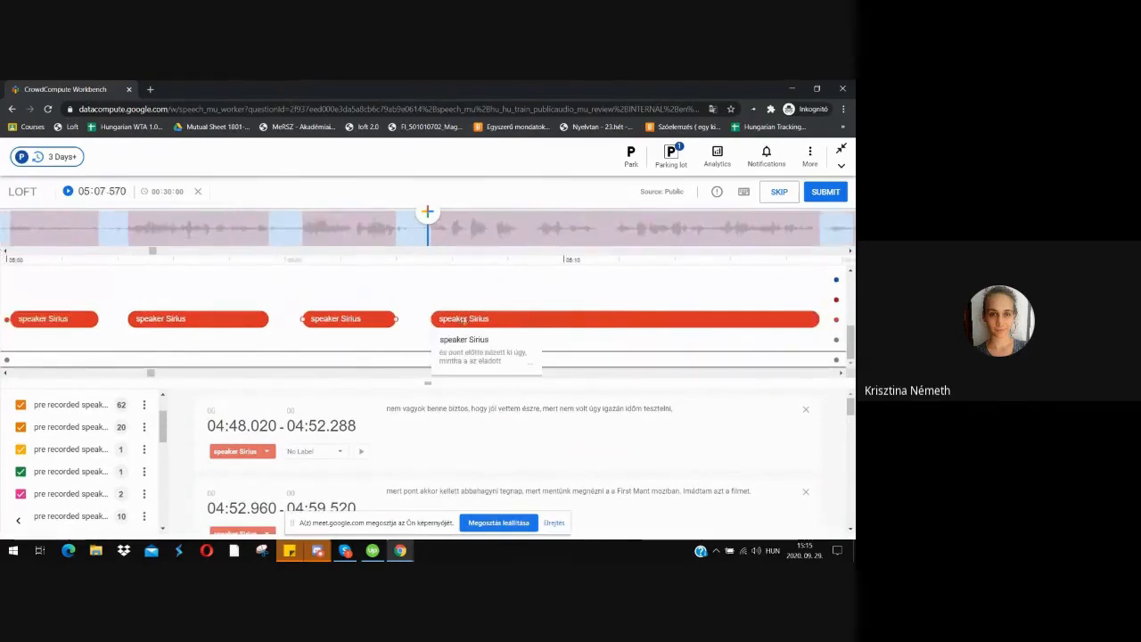
left_click_drag(428, 381, 428, 355)
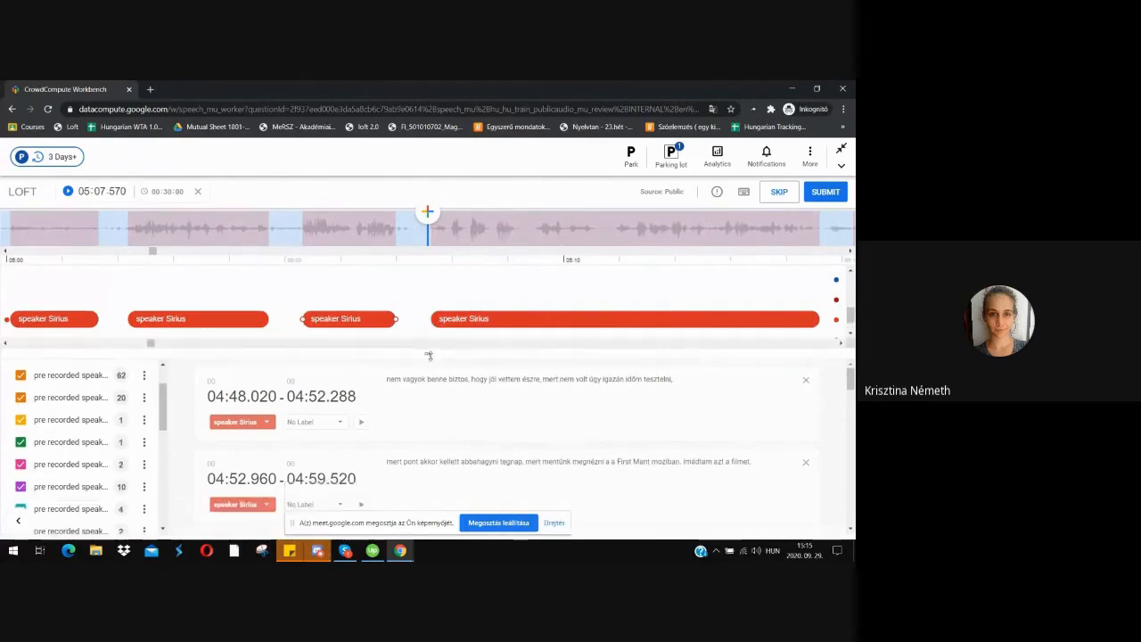
scroll(159, 403, "up", 1)
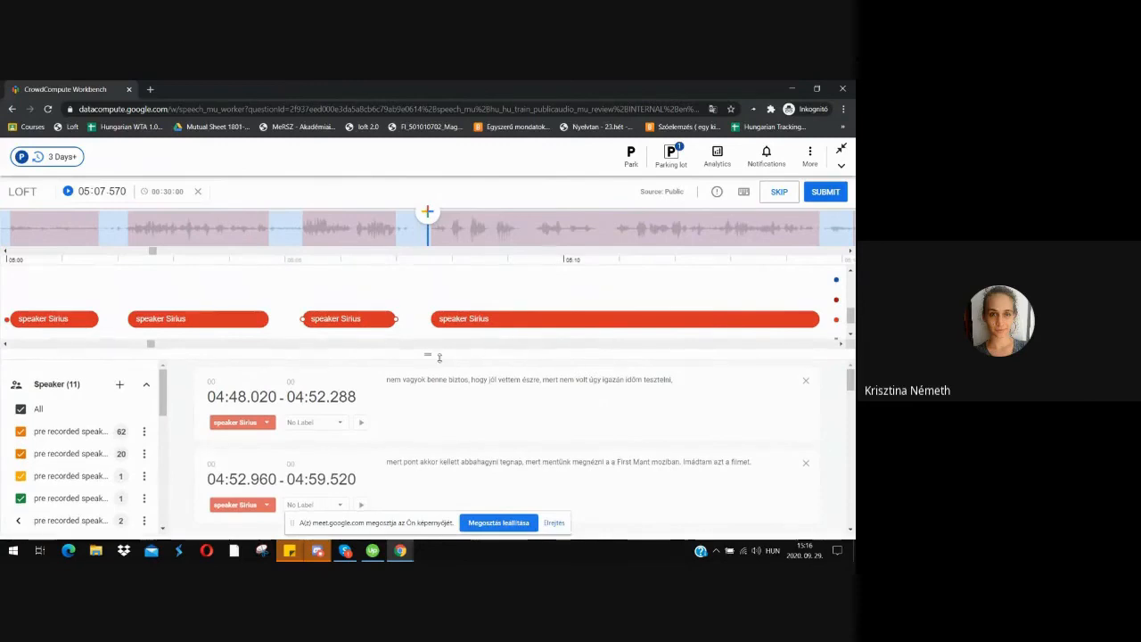
Enlarge the timeline pane and look through the stacked speaker tracks around 05:07.570
left_click_drag(439, 357, 443, 485)
scroll(679, 356, "up", 1)
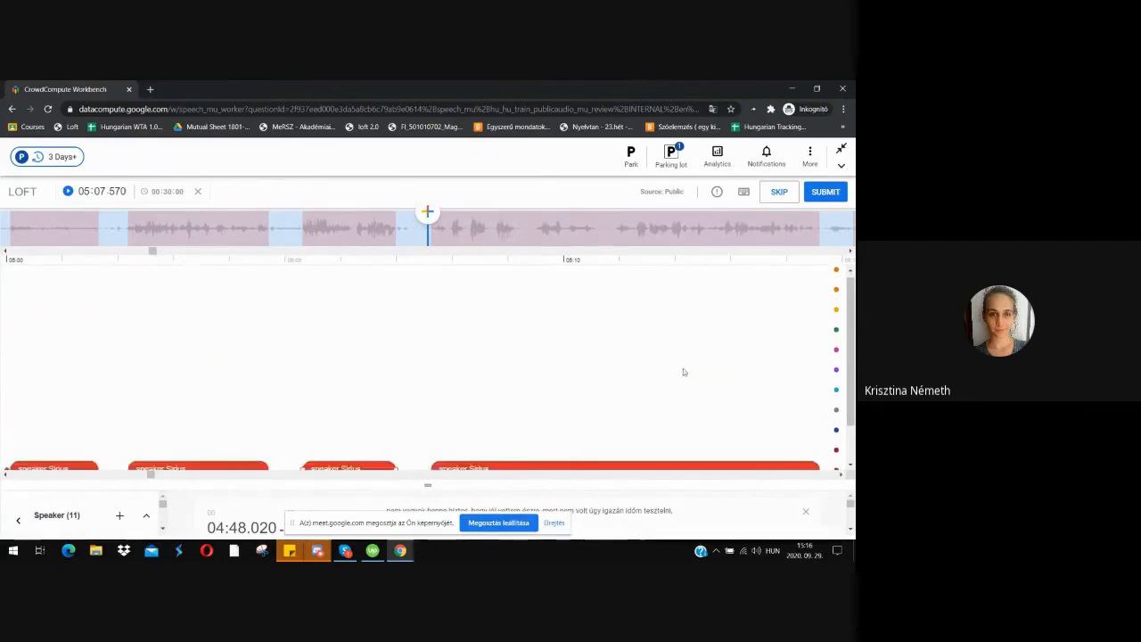
scroll(683, 369, "down", 1)
scroll(683, 368, "up", 1)
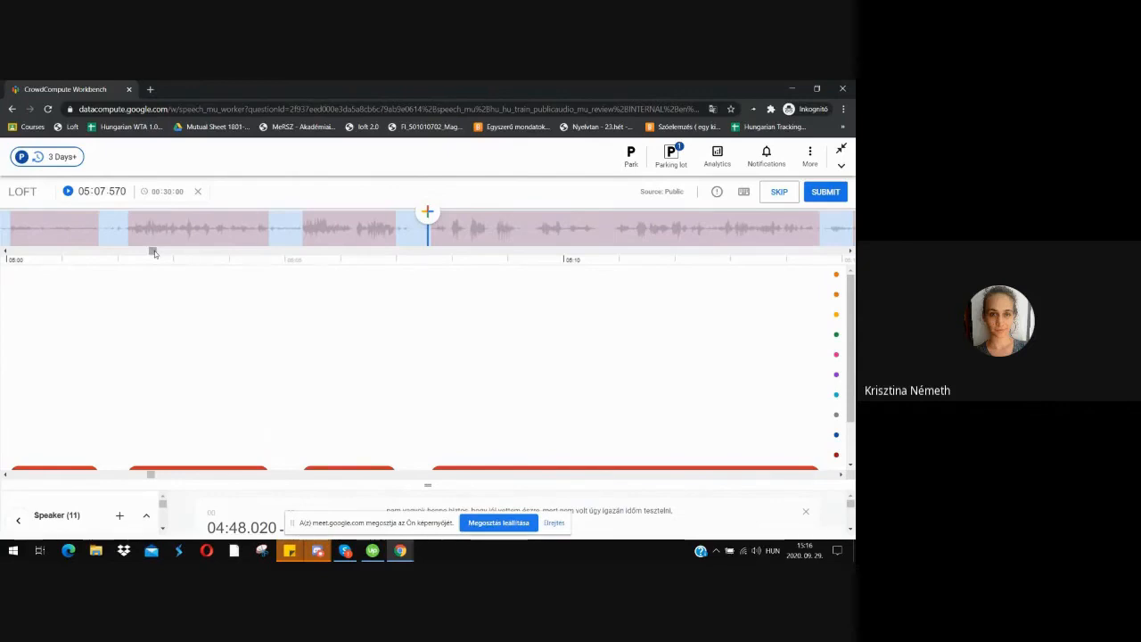
Move the playhead to about 07:30.230 and shrink the timeline pane so the speaker filters and segment list have more room
left_click_drag(154, 252, 221, 257)
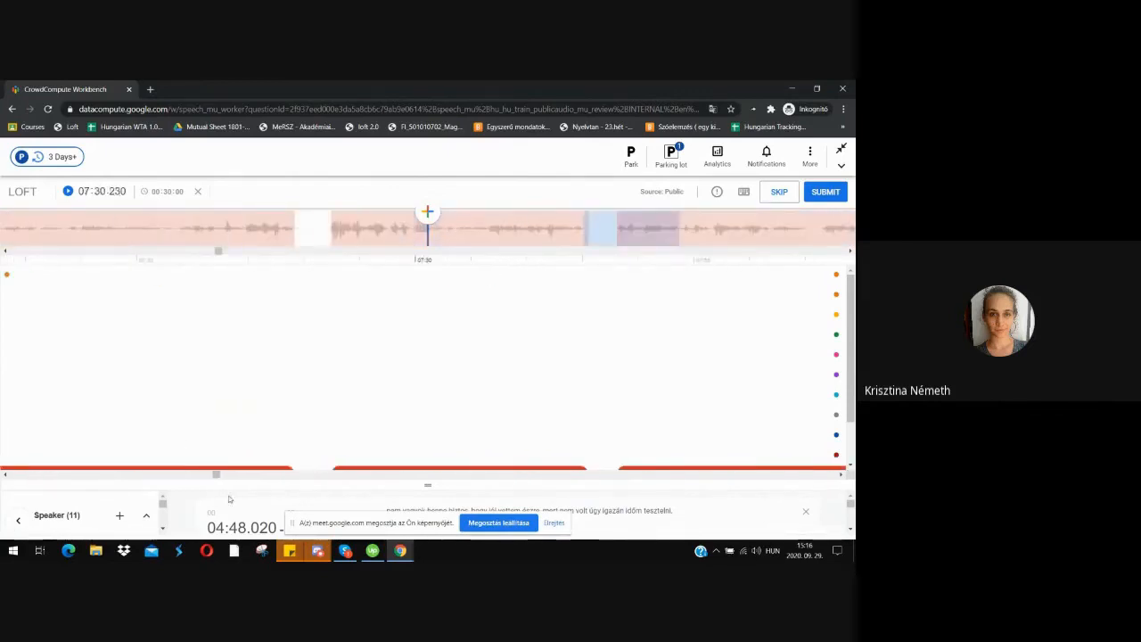
left_click_drag(429, 486, 428, 305)
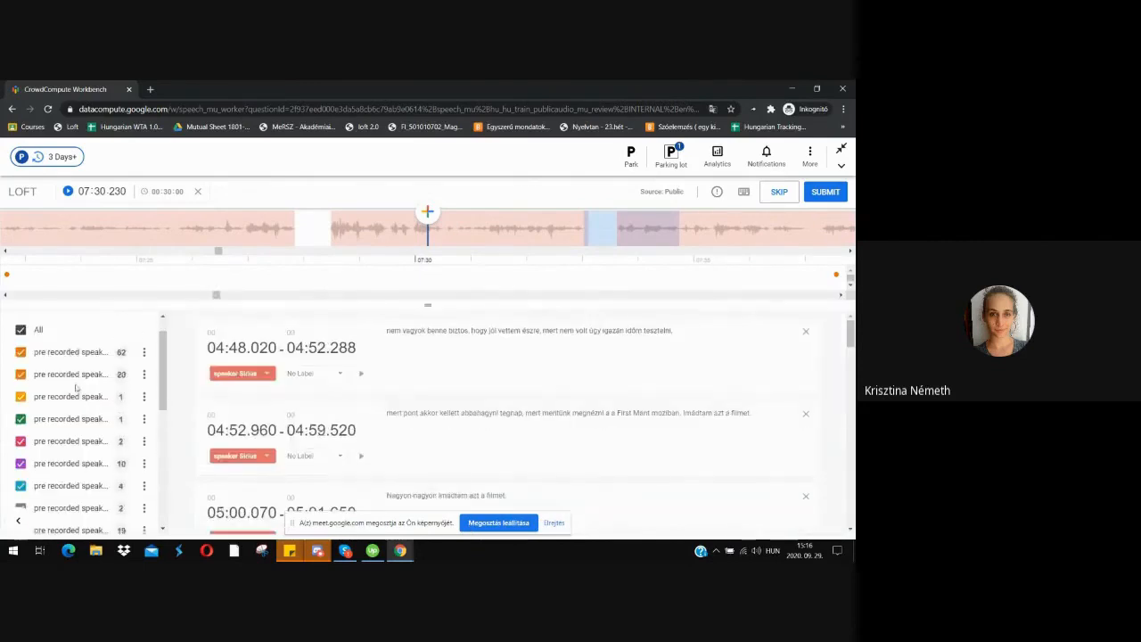
scroll(77, 385, "down", 1)
scroll(77, 386, "up", 5)
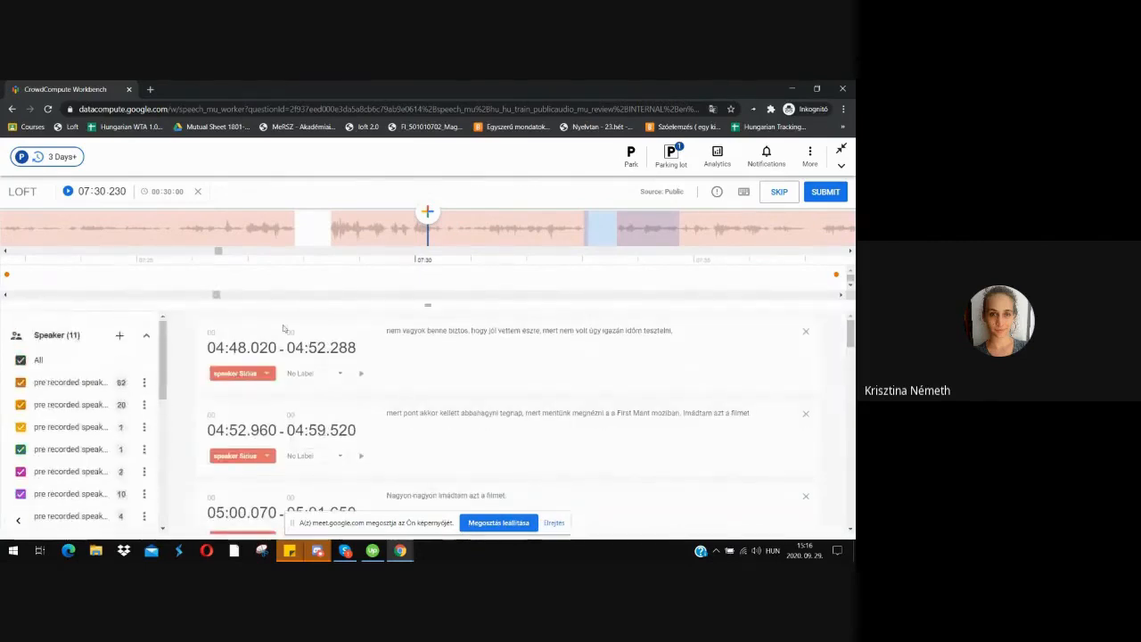
mouse_move(411, 307)
left_mouse_down()
mouse_move(417, 317)
mouse_move(425, 303)
mouse_move(428, 334)
mouse_move(428, 318)
left_mouse_up()
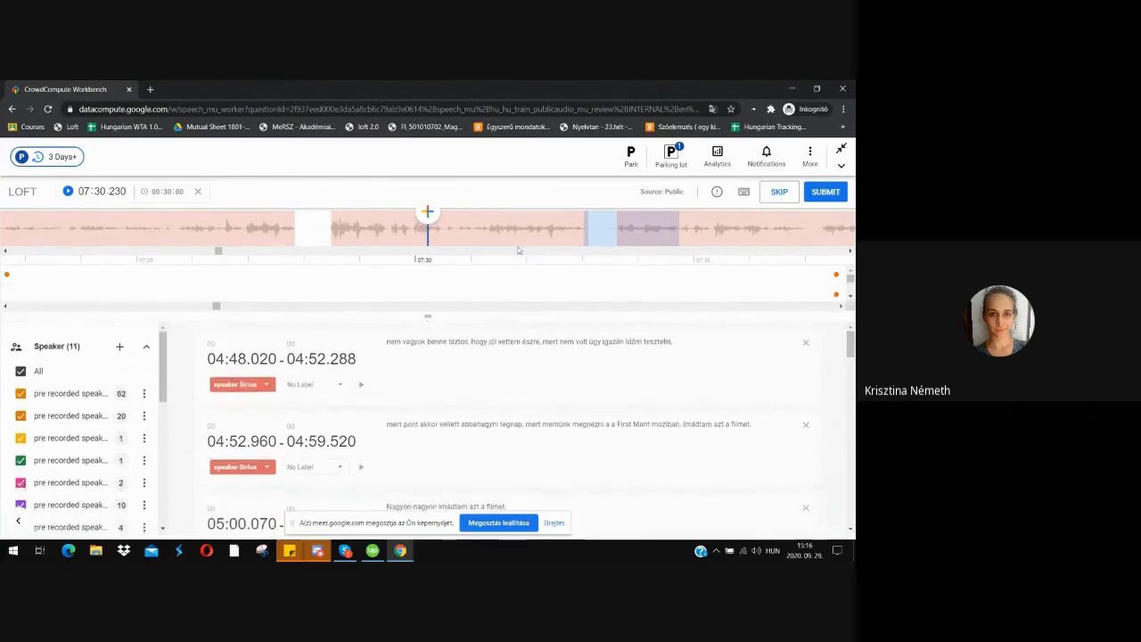
Advance the playhead along the waveform to about 08:32.630, and set it in the light blue section shortly before that point
scroll(515, 230, "down", 7)
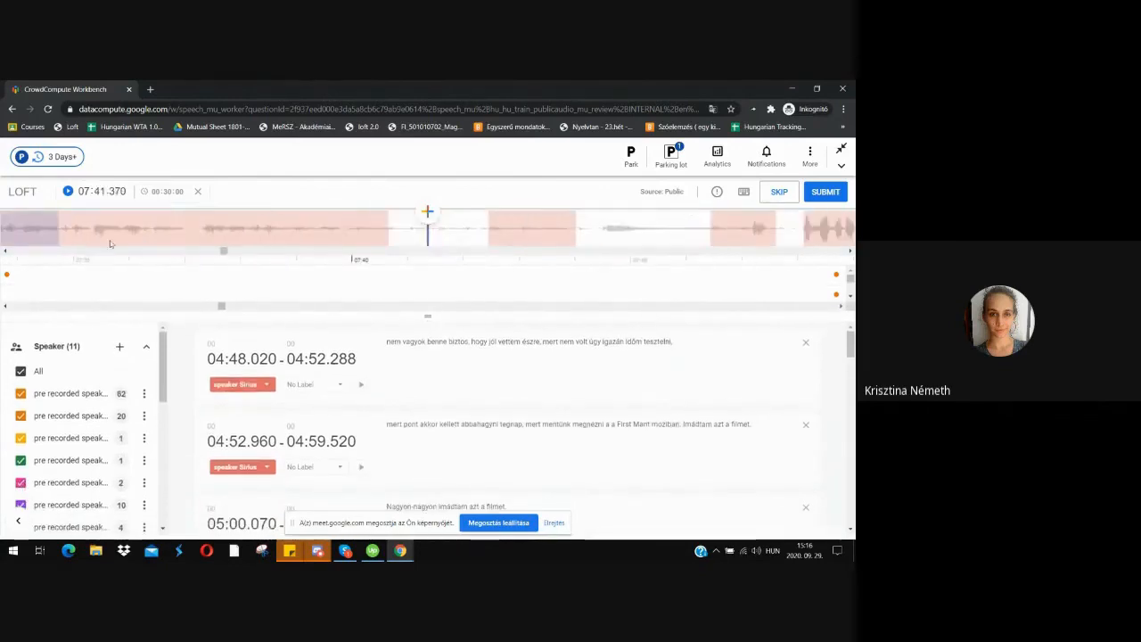
left_click_drag(224, 251, 248, 251)
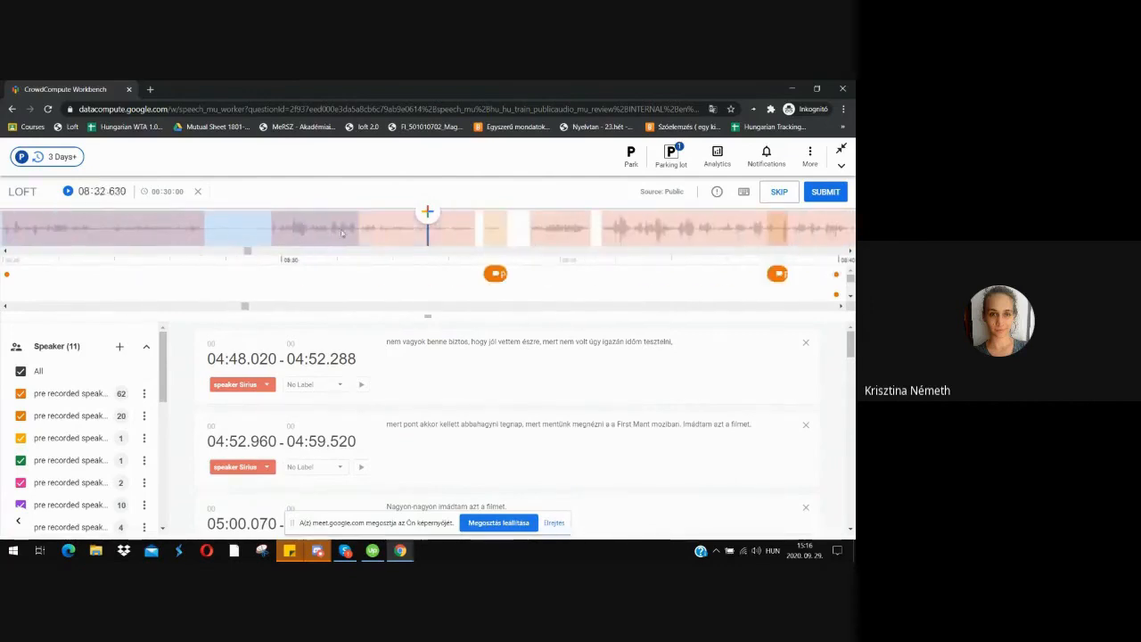
left_click(251, 223)
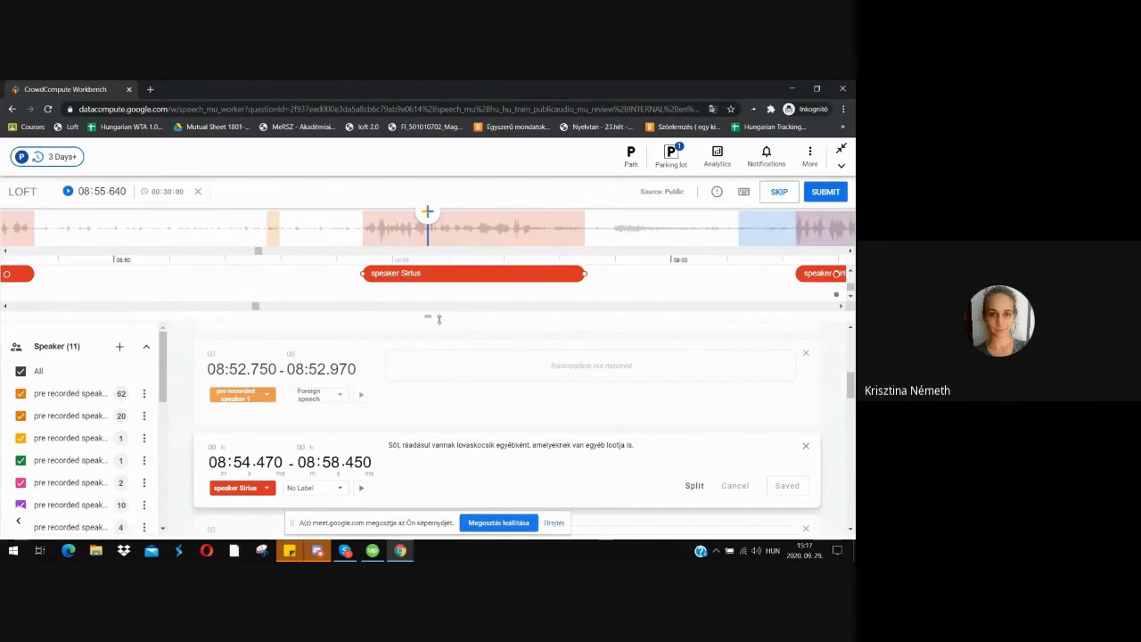
Move the playhead back to about 08:52.520 and fit the timeline pane around the speaker Sirius track
left_click_drag(441, 320, 443, 349)
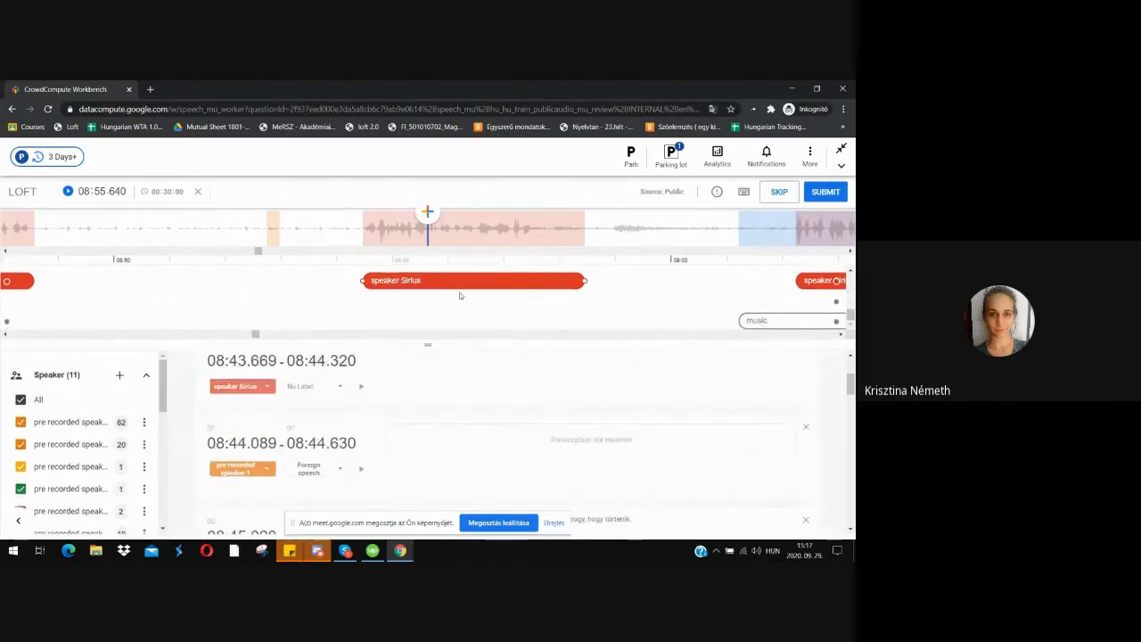
left_click(348, 234)
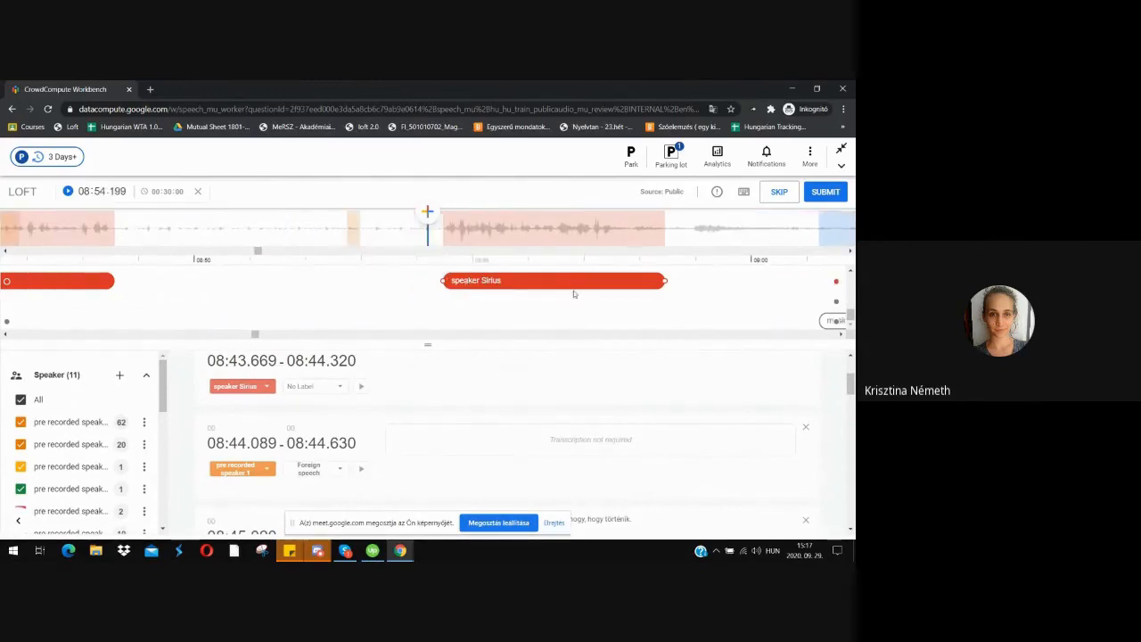
left_click(335, 228)
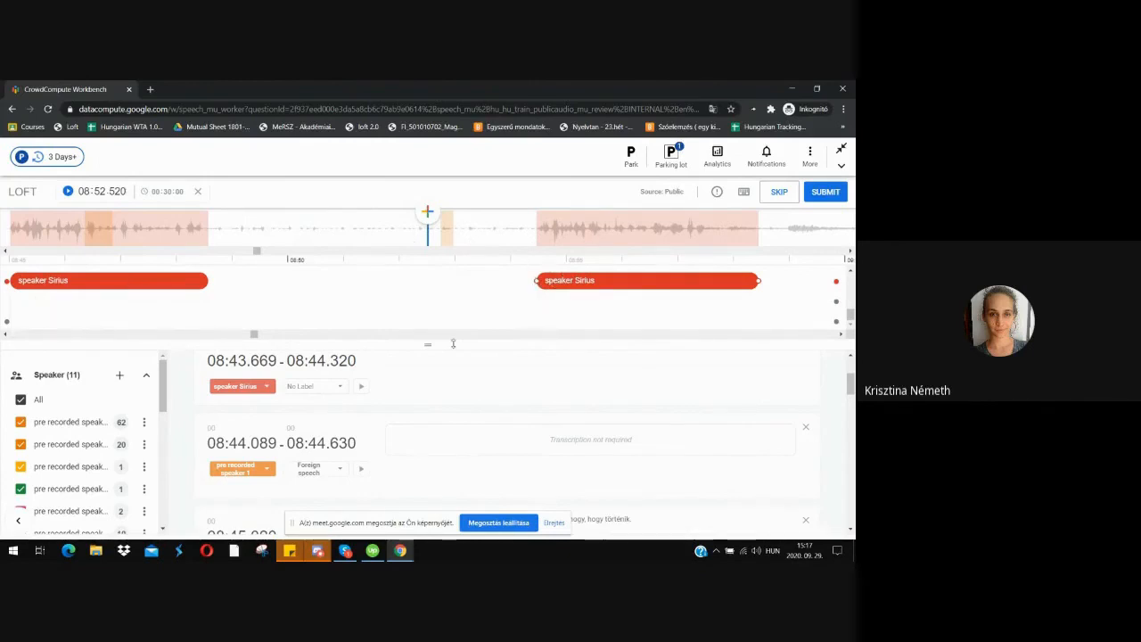
left_click_drag(442, 344, 442, 314)
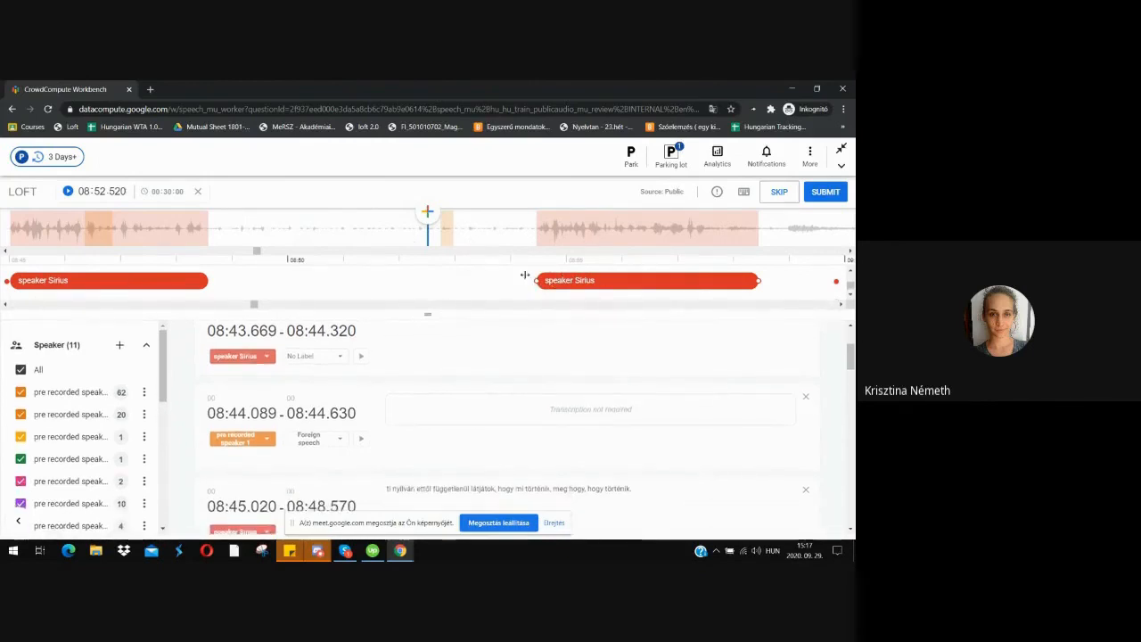
left_click_drag(851, 290, 850, 291)
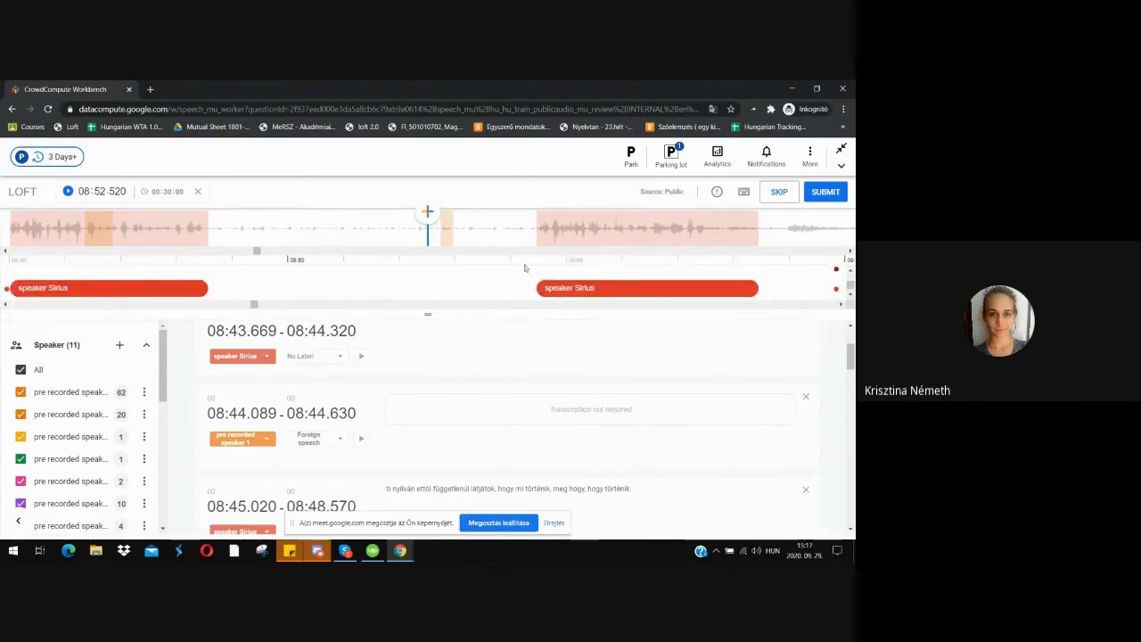
Move the playhead forward to about 08:59.870 and bring the 08:54.470–08:58.450 segment into view in the segment list
left_click(434, 231)
left_click(465, 236)
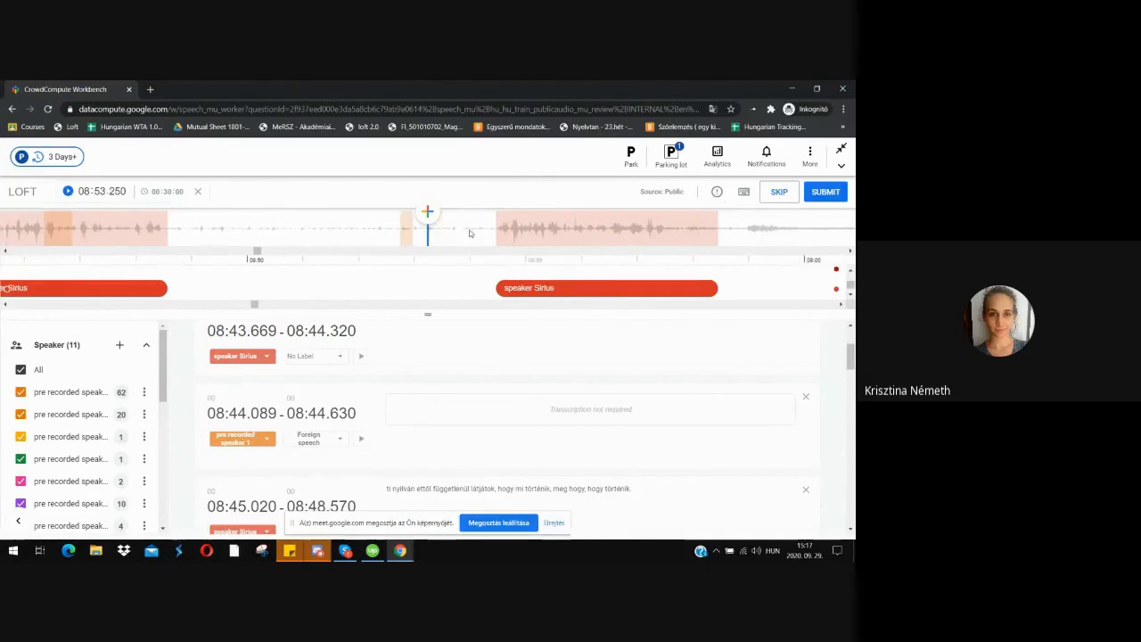
left_click(469, 231)
left_click(756, 227)
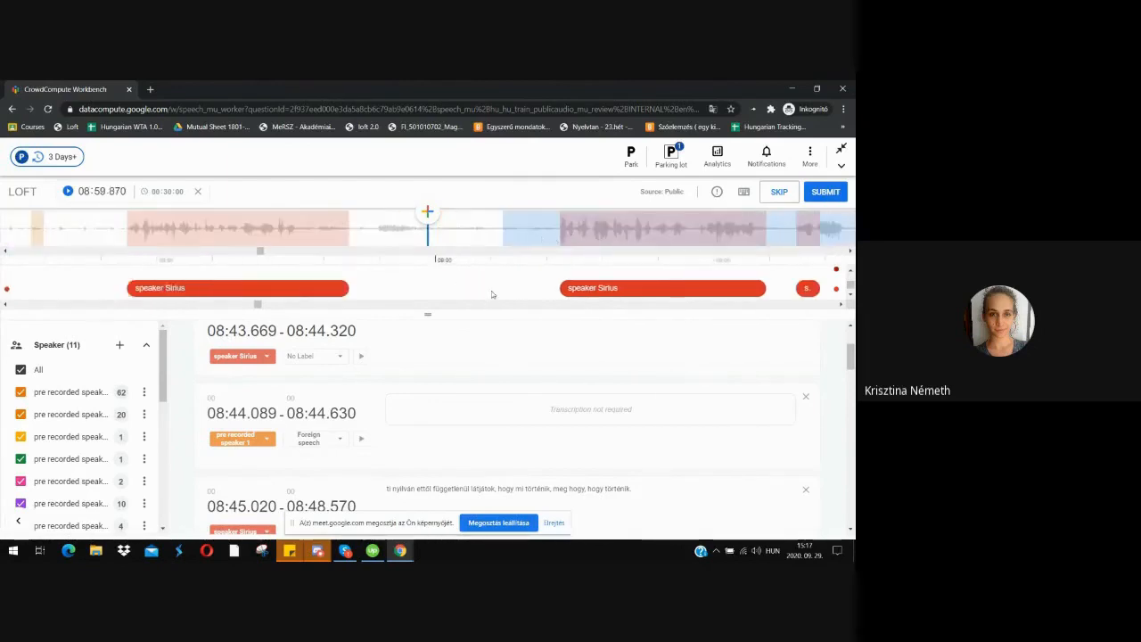
scroll(535, 393, "down", 5)
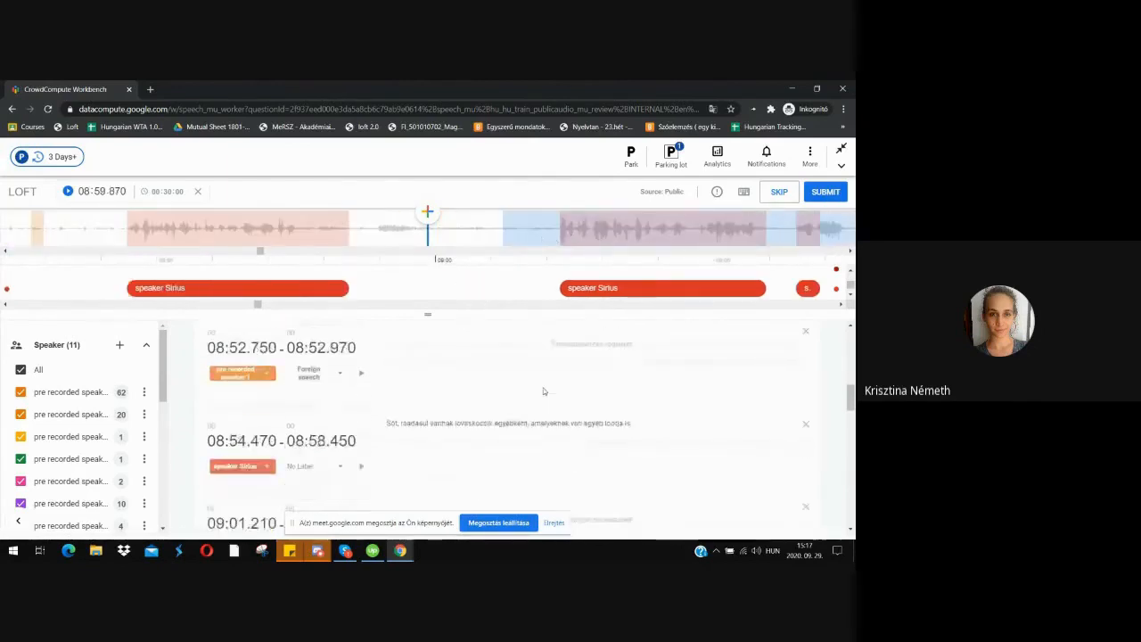
scroll(515, 395, "up", 1)
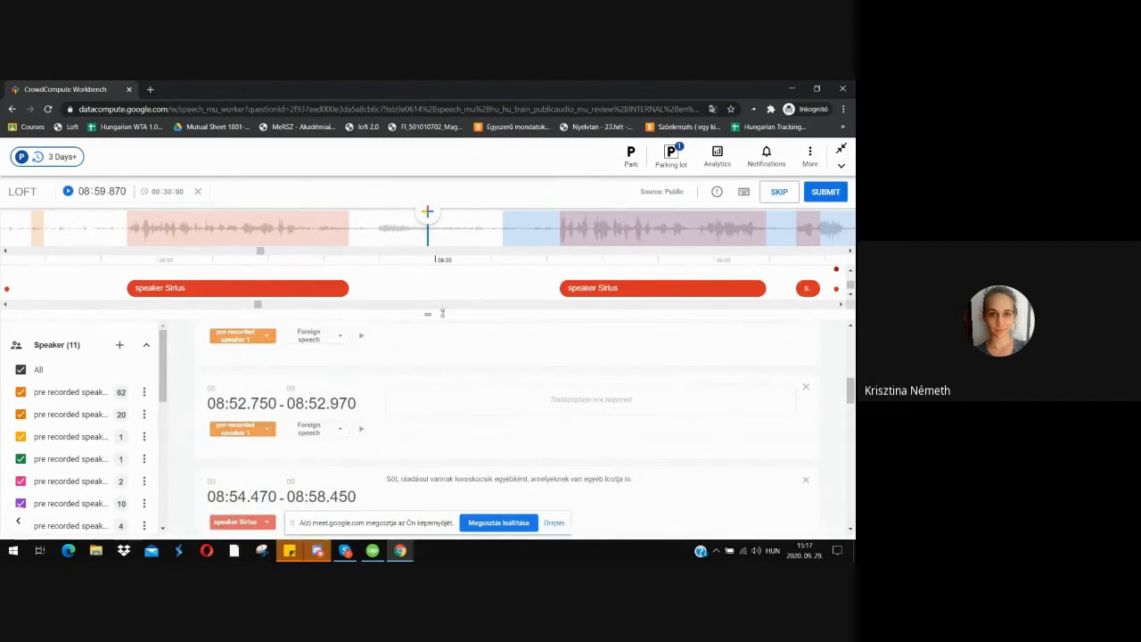
Select the 08:21.229–08:23.849 segment and resize the timeline pane to show the speaker Sirius track above the segment list
left_click_drag(441, 313, 462, 427)
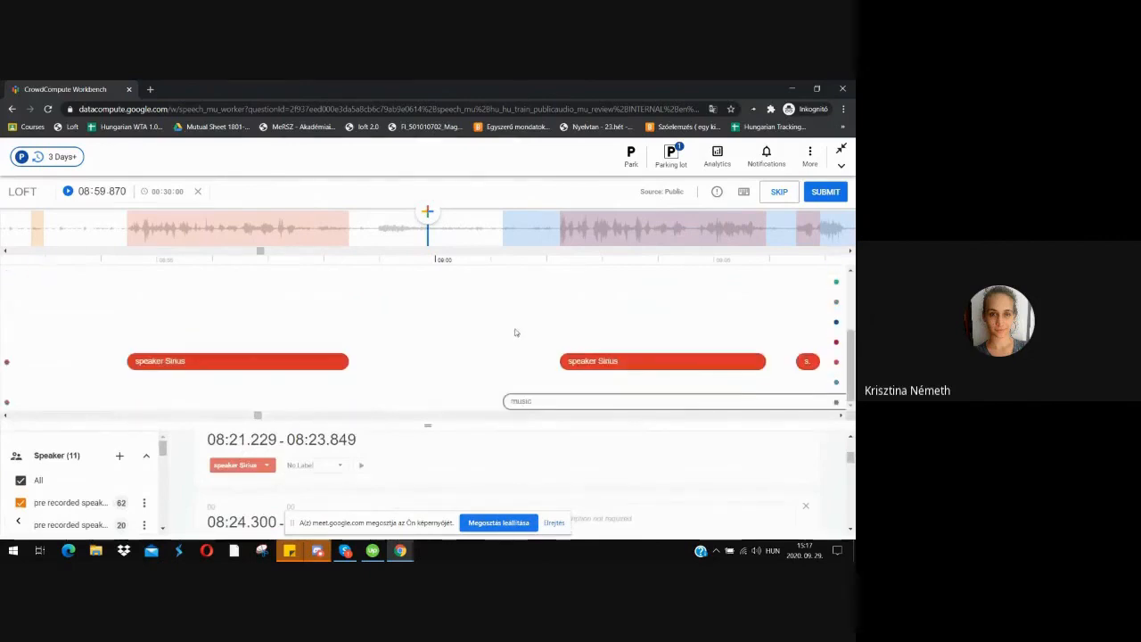
left_click(470, 427)
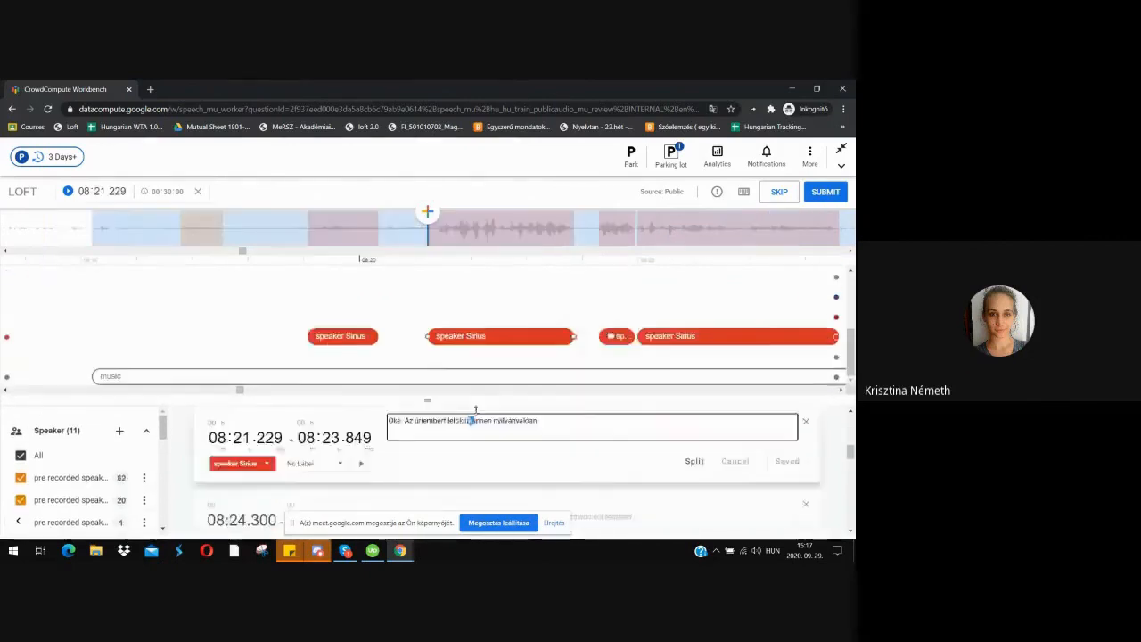
left_click_drag(475, 409, 479, 429)
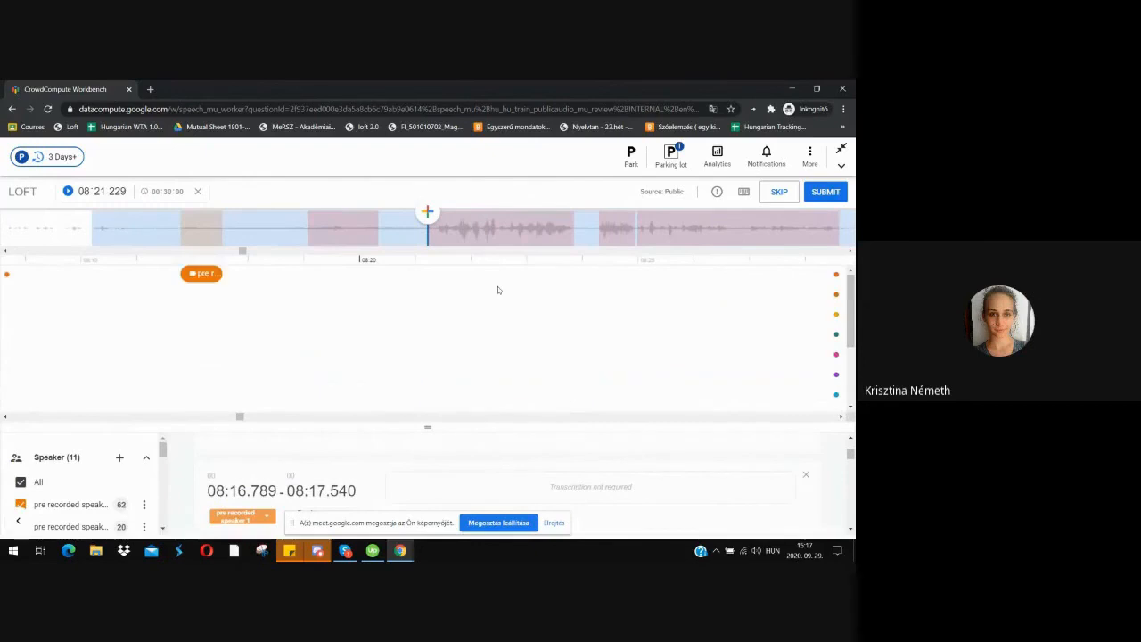
mouse_move(489, 417)
left_mouse_down()
mouse_move(486, 484)
mouse_move(490, 399)
left_mouse_up()
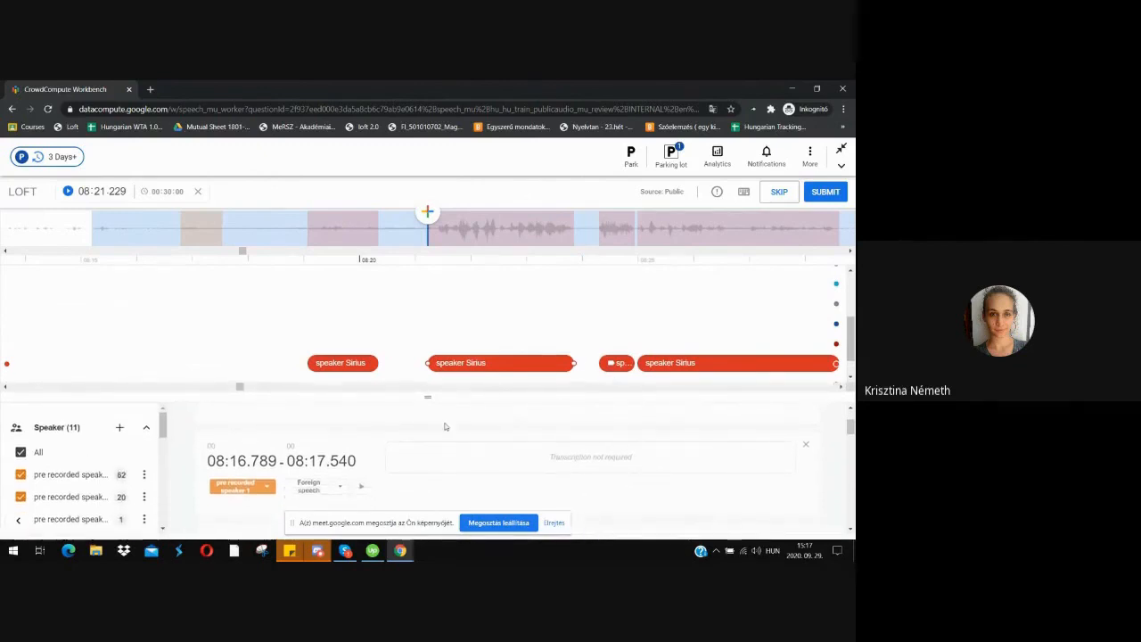
left_click_drag(439, 398, 441, 407)
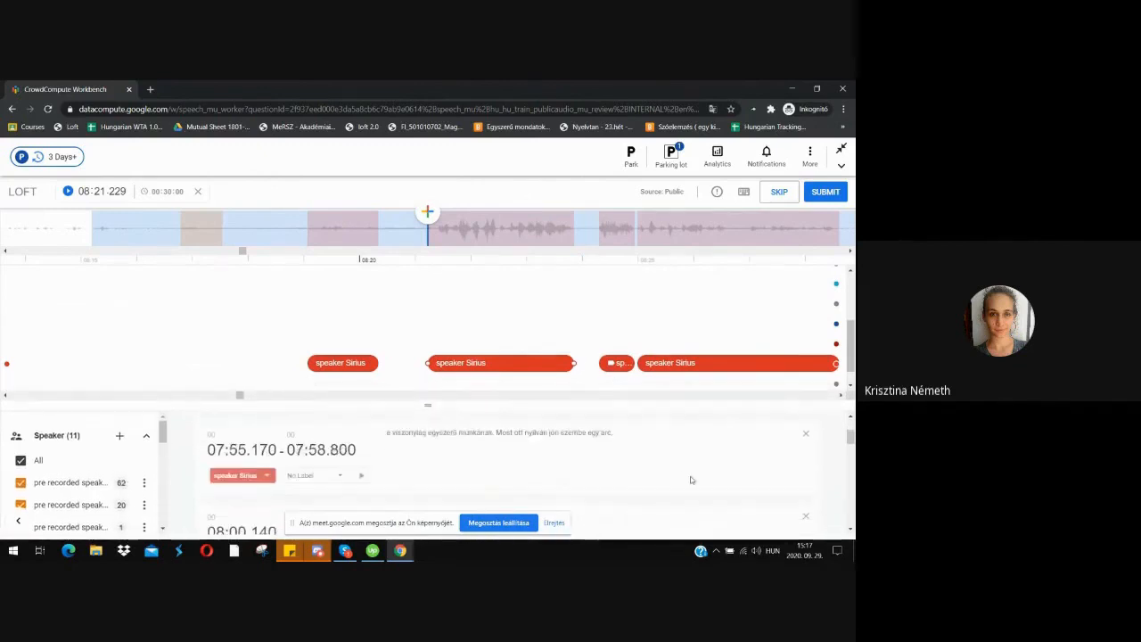
scroll(691, 480, "down", 4)
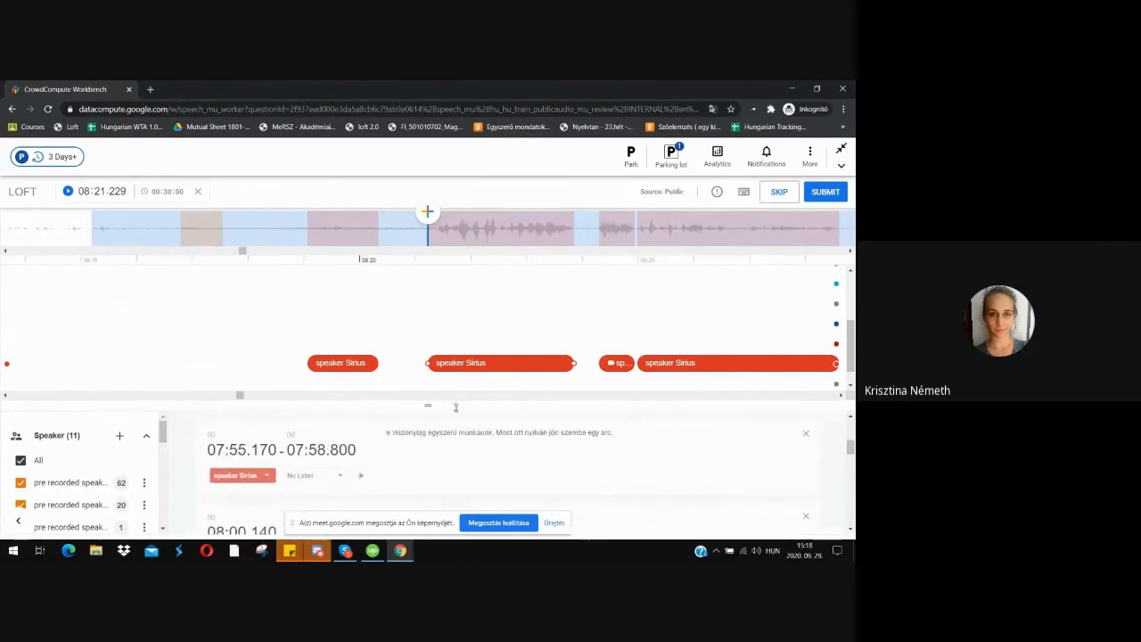
Shrink the timeline pane and select the 07:55.170–07:58.800 segment in the segment list
left_click_drag(455, 407, 451, 356)
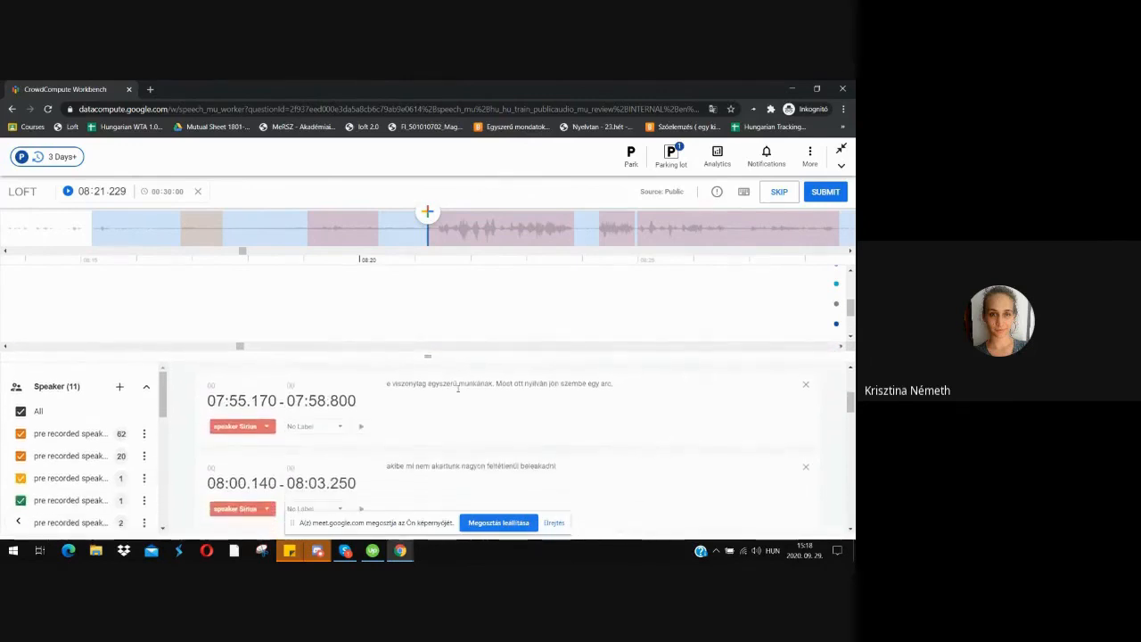
left_click_drag(331, 395, 350, 401)
left_click(351, 401)
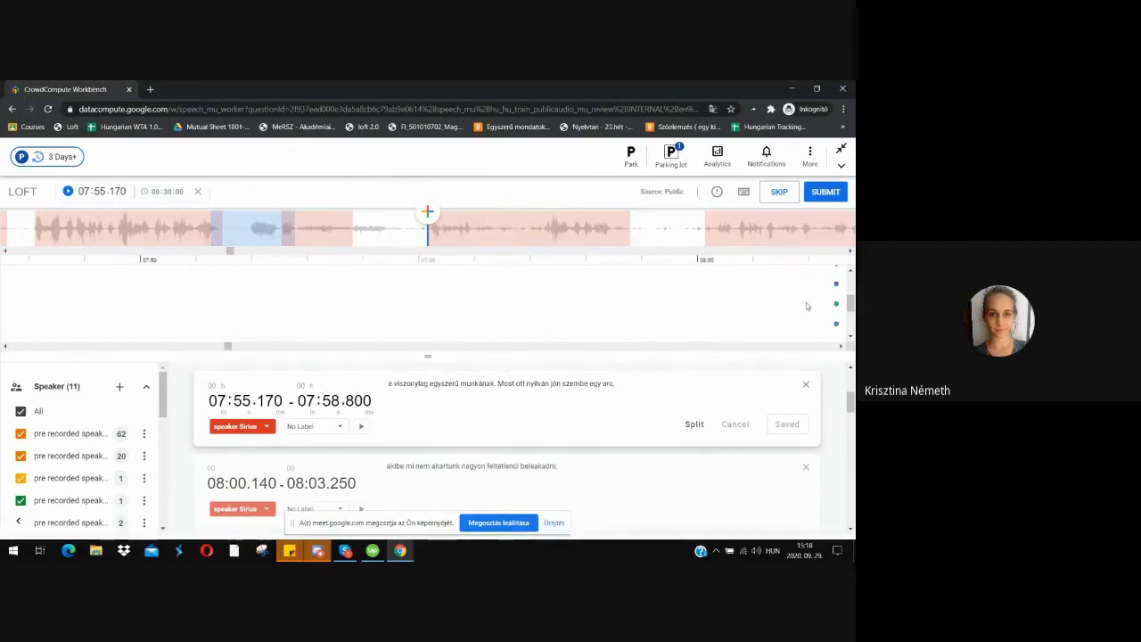
Select the speaker Sirius segment starting at 07:52.530 and enlarge the timeline pane to show its track together with the music track
scroll(806, 306, "up", 2)
left_click_drag(415, 361, 473, 446)
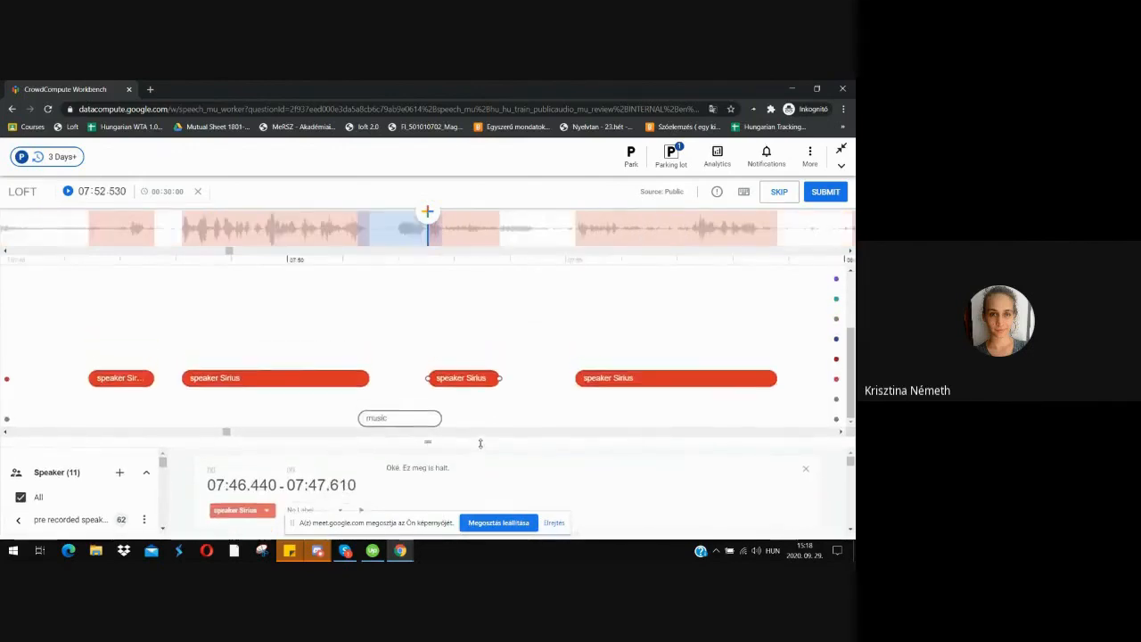
Turn the Noise label filter back on in the label list
scroll(125, 486, "down", 5)
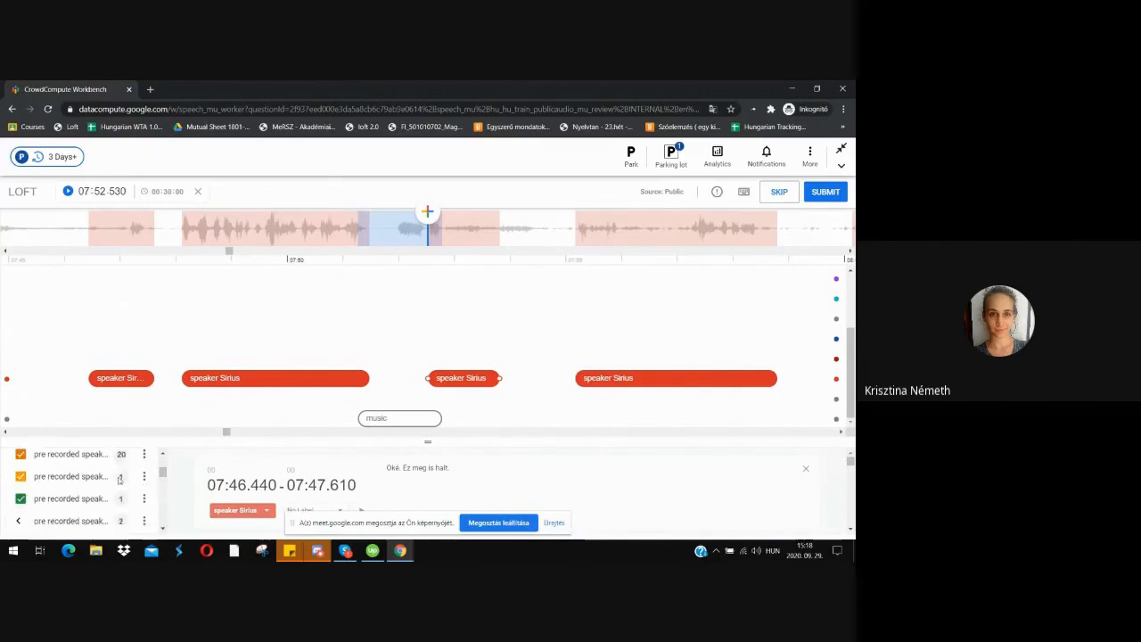
scroll(120, 477, "down", 5)
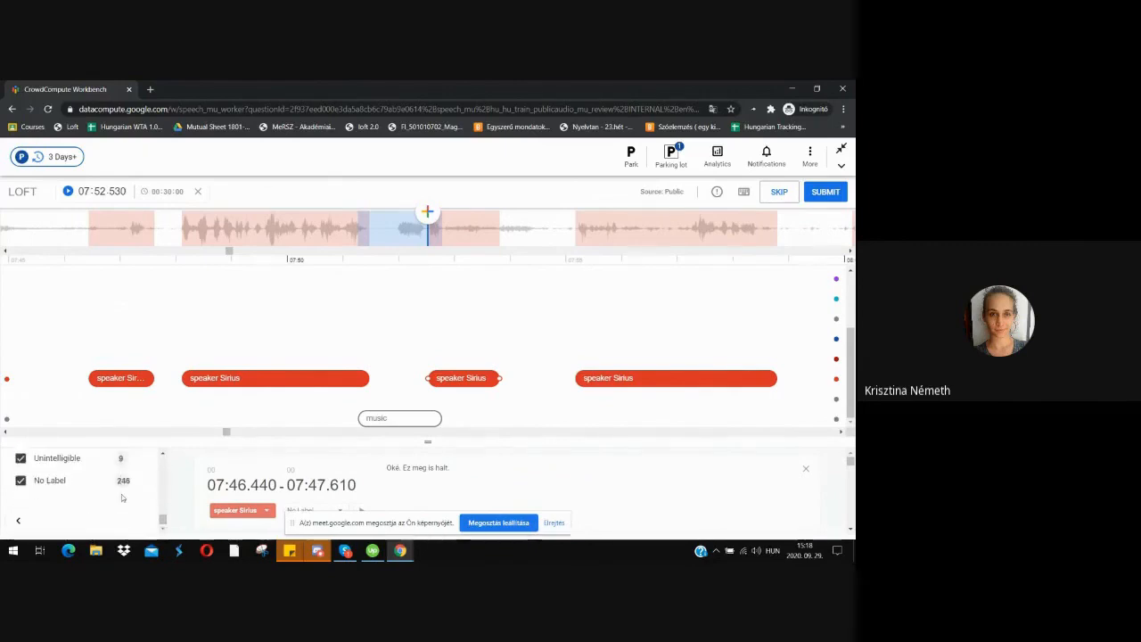
scroll(121, 493, "up", 2)
scroll(122, 493, "up", 3)
scroll(121, 493, "down", 3)
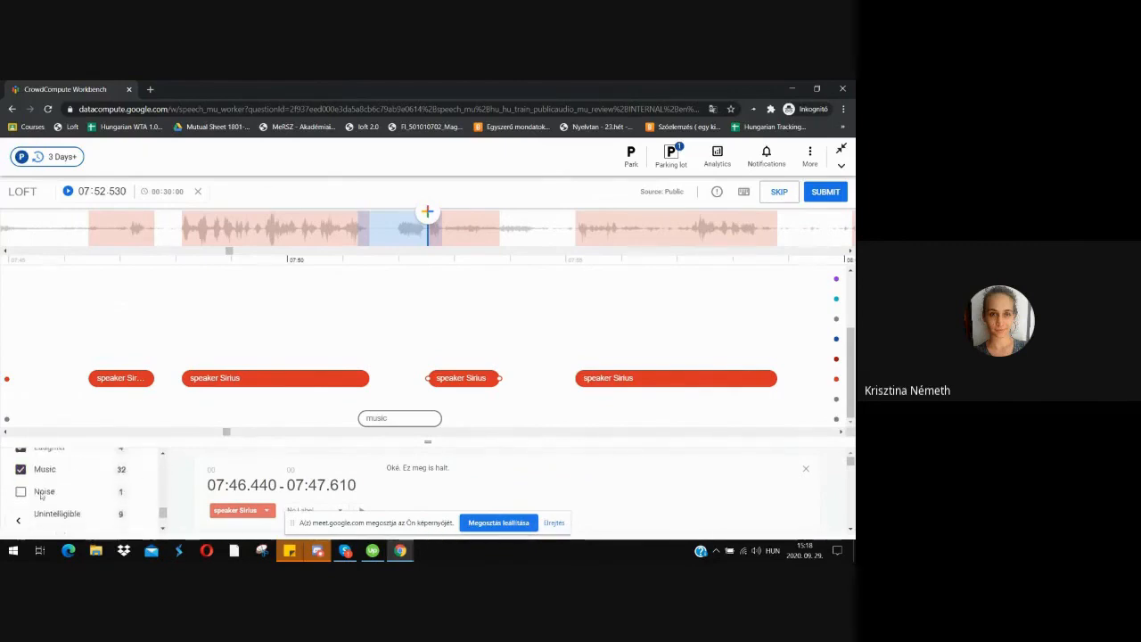
left_click(22, 492)
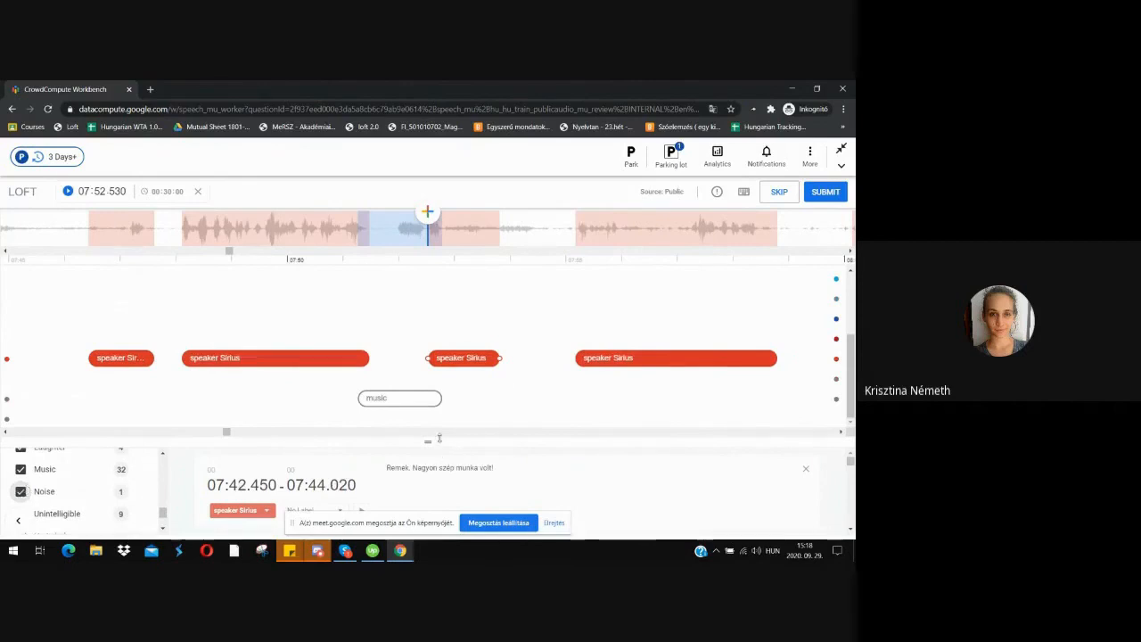
Shrink the timeline pane slightly and move the playhead to about 20:36.070
left_click_drag(439, 440, 440, 420)
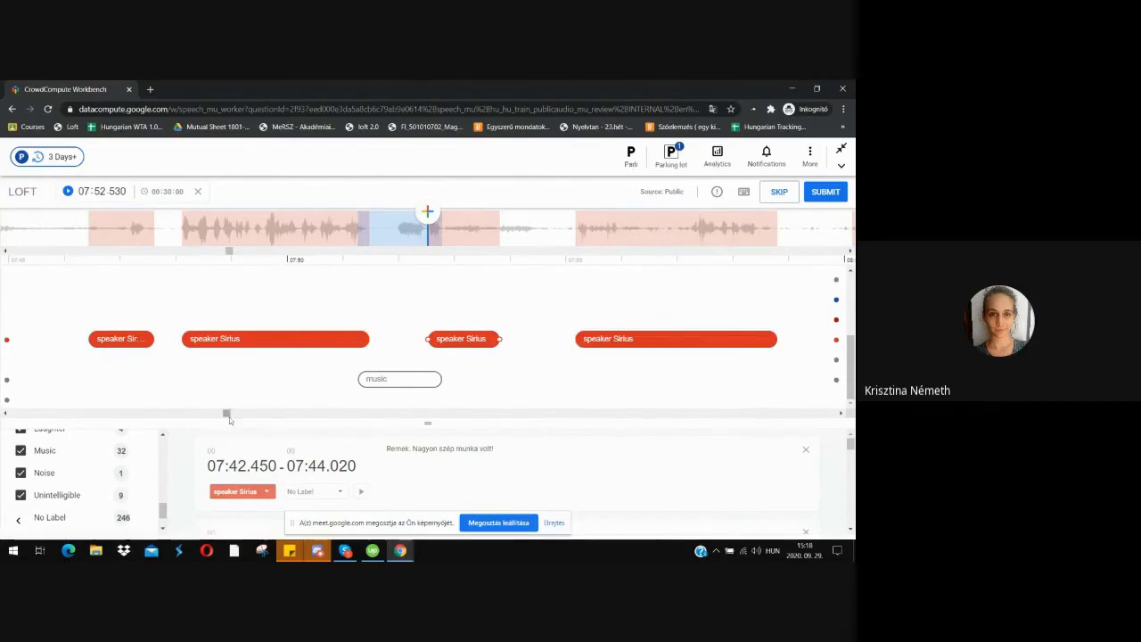
left_click_drag(228, 414, 577, 413)
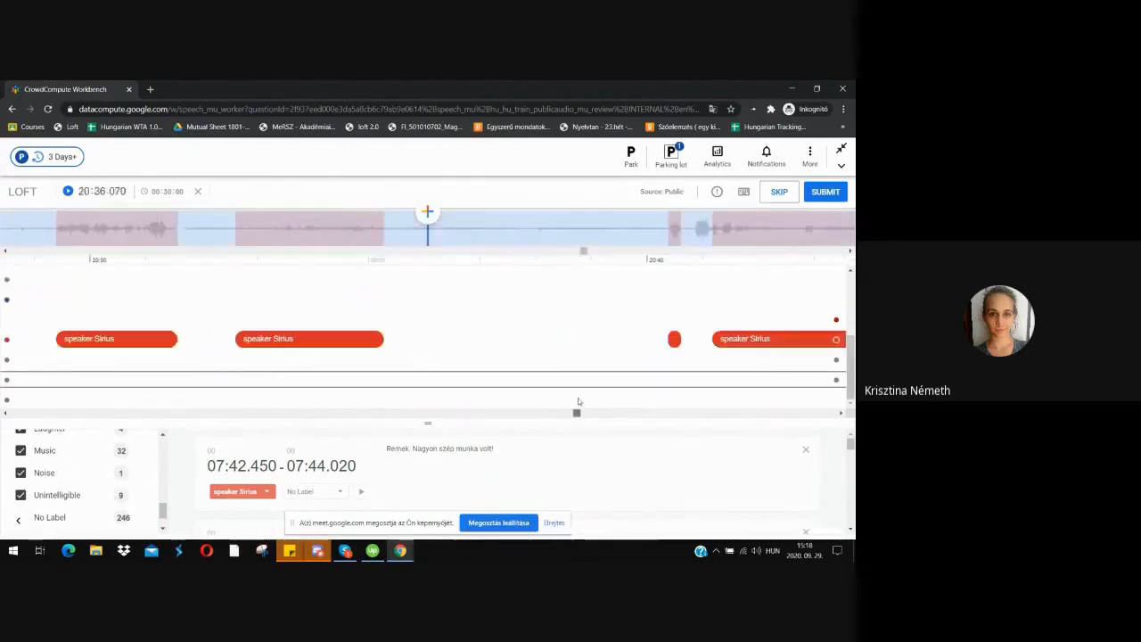
Park the current question with the comment "Sirius"
left_click(630, 157)
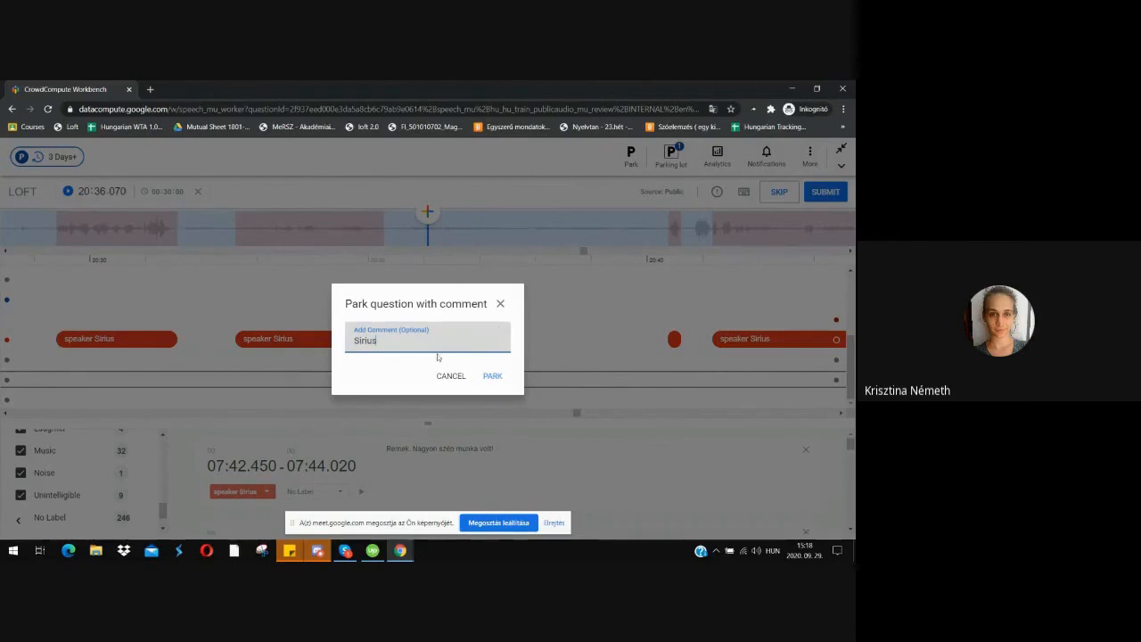
left_click(493, 376)
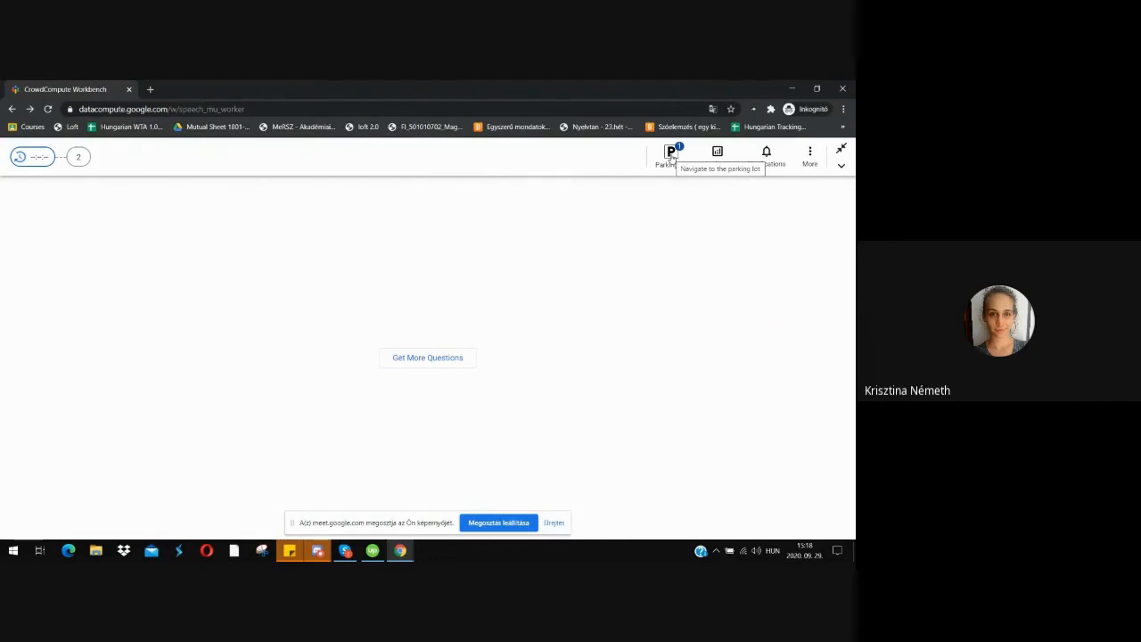
Open the parking lot and reopen the parked hu_hu_train_publicaudio_mu_review question with the comment "Sirius"
left_click(671, 157)
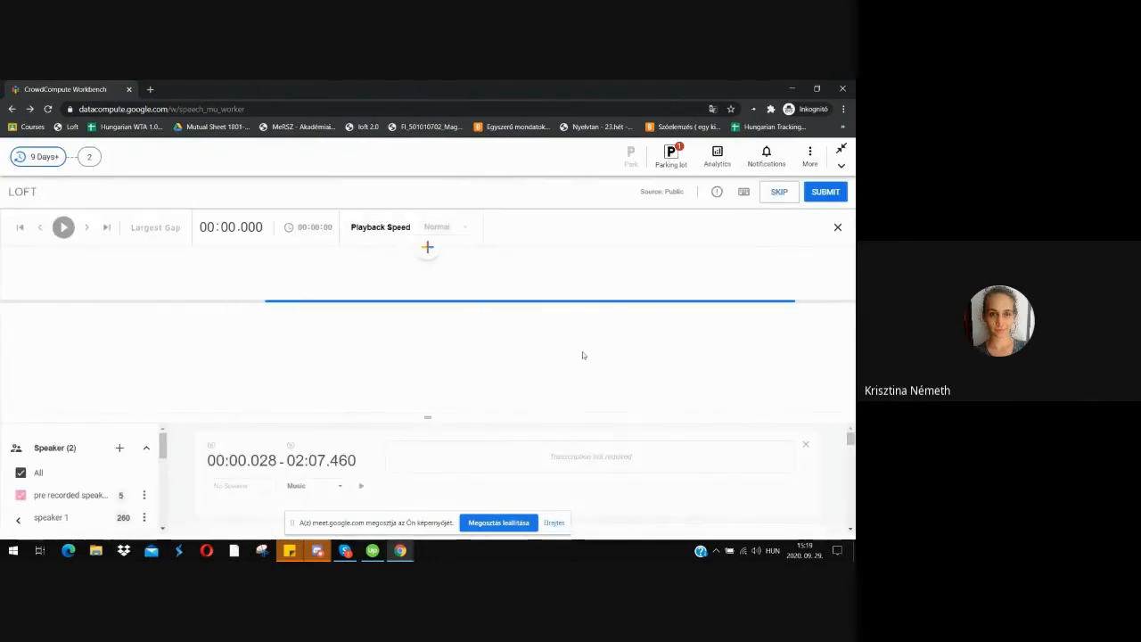
left_click(673, 165)
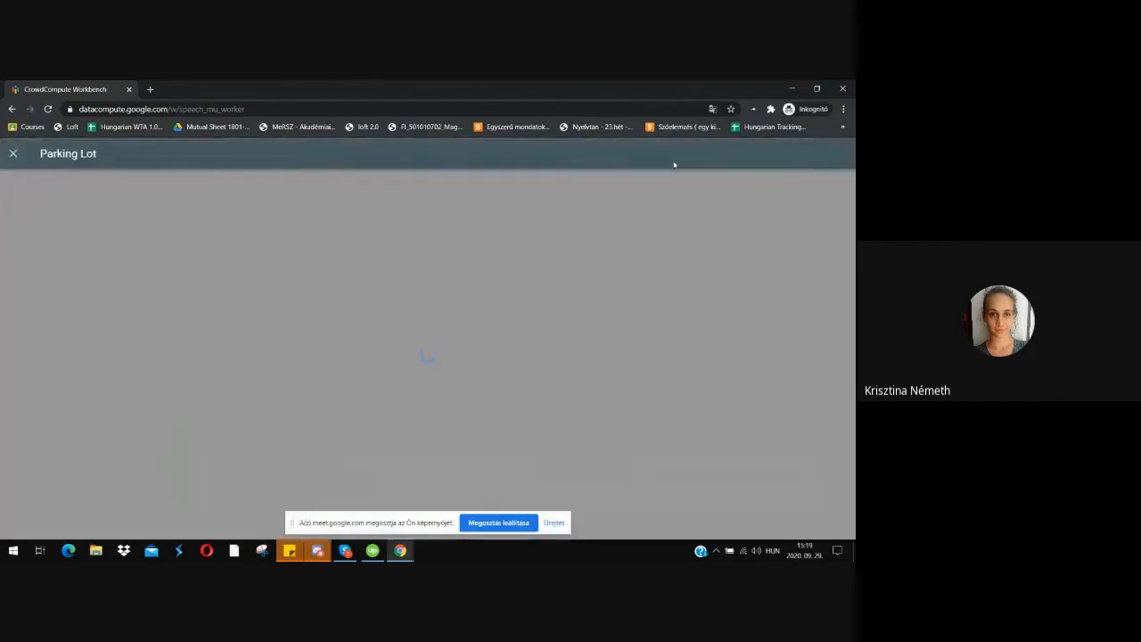
left_click_drag(788, 254, 763, 266)
left_click(675, 375)
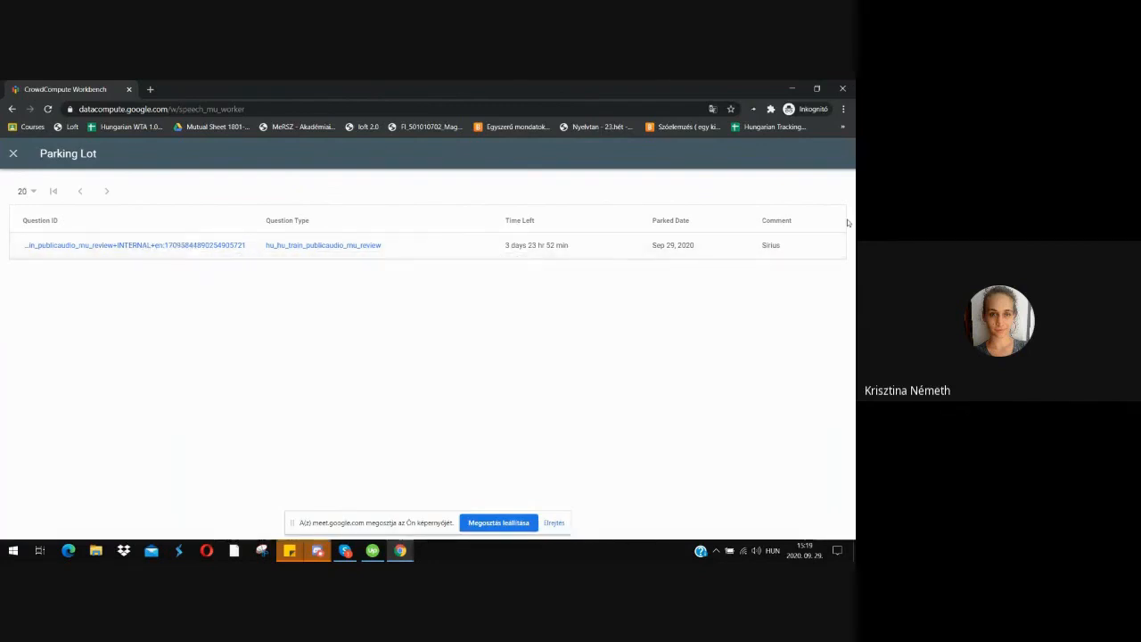
left_click(228, 249)
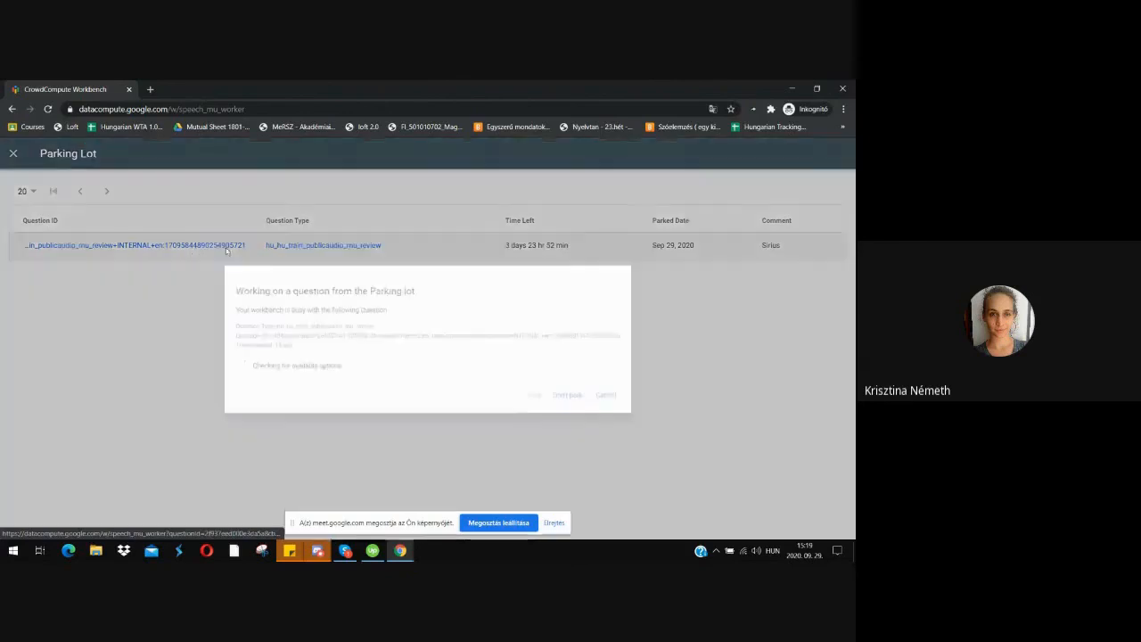
left_click(598, 402)
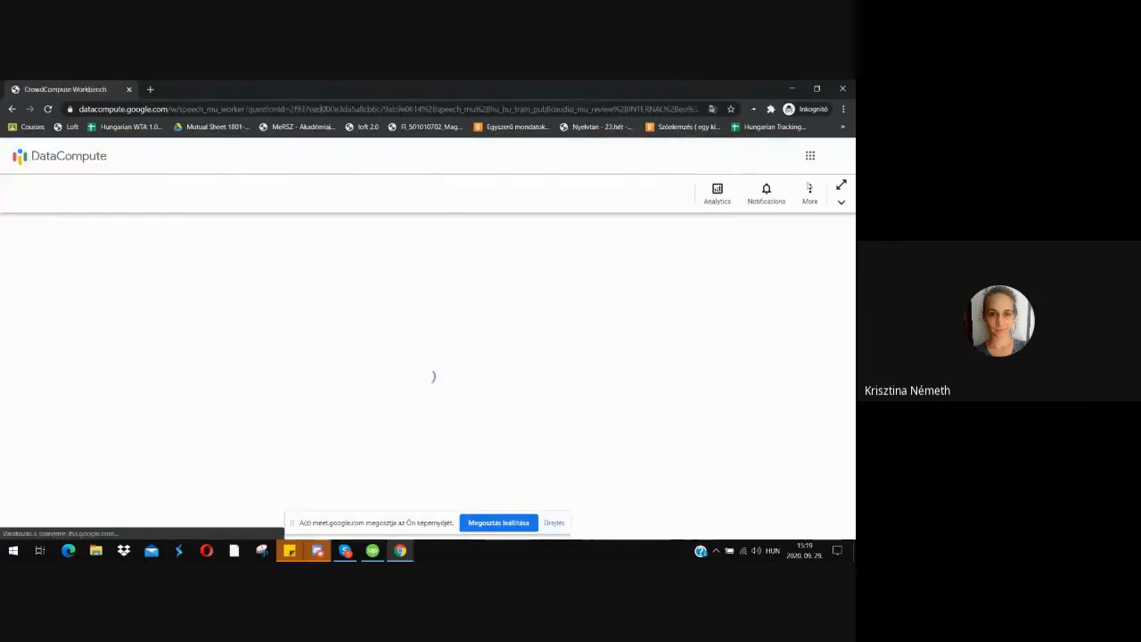